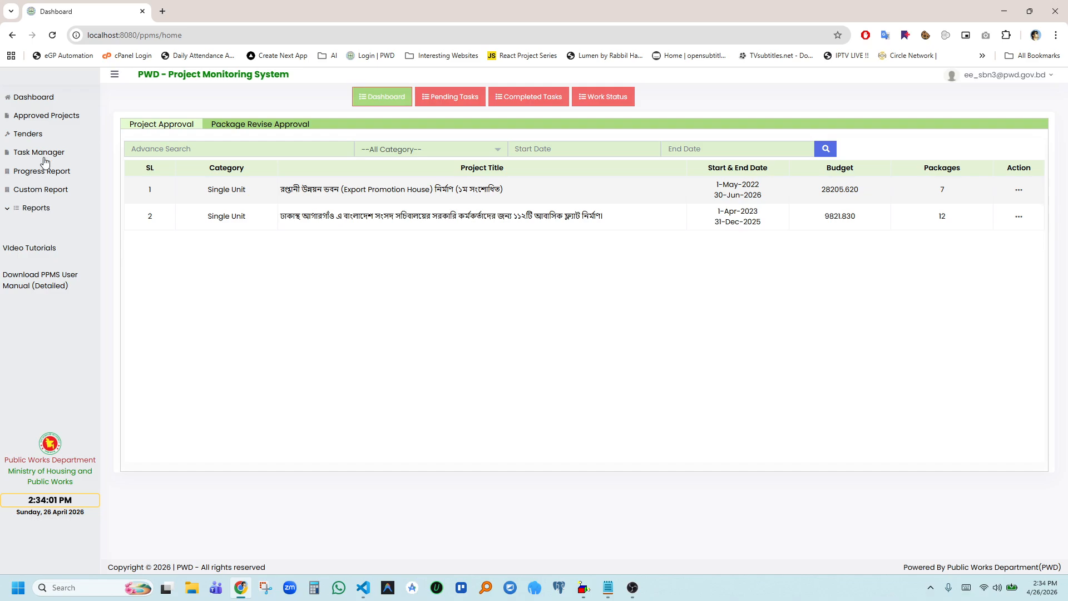
Open the Custom Report page and dismiss its instruction message to reach the project tables
{"action": "left_click", "coordinate": [49, 191]}
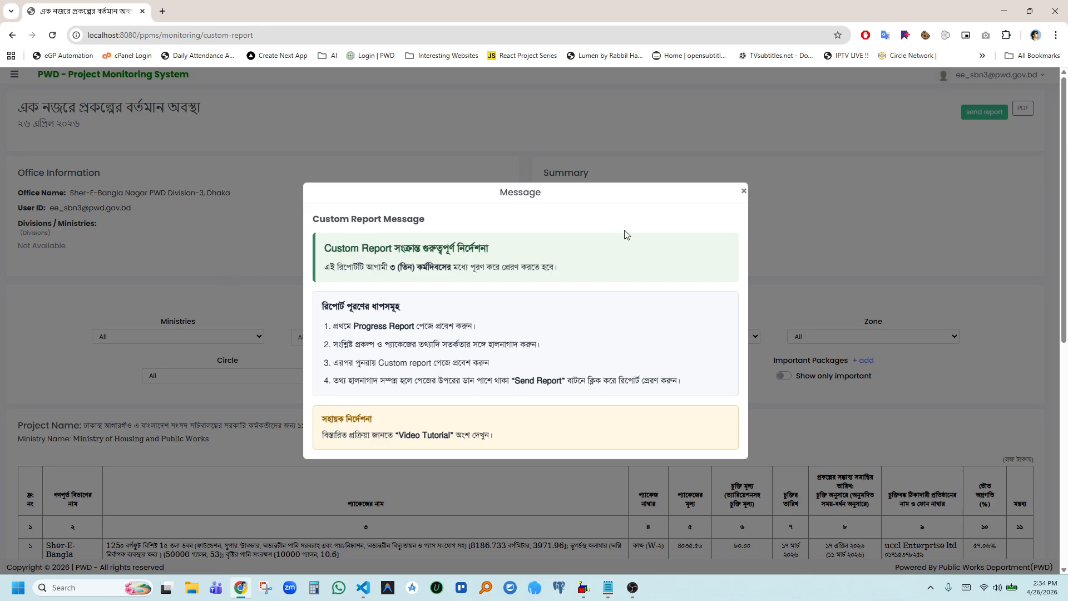
{"action": "left_click", "coordinate": [744, 192]}
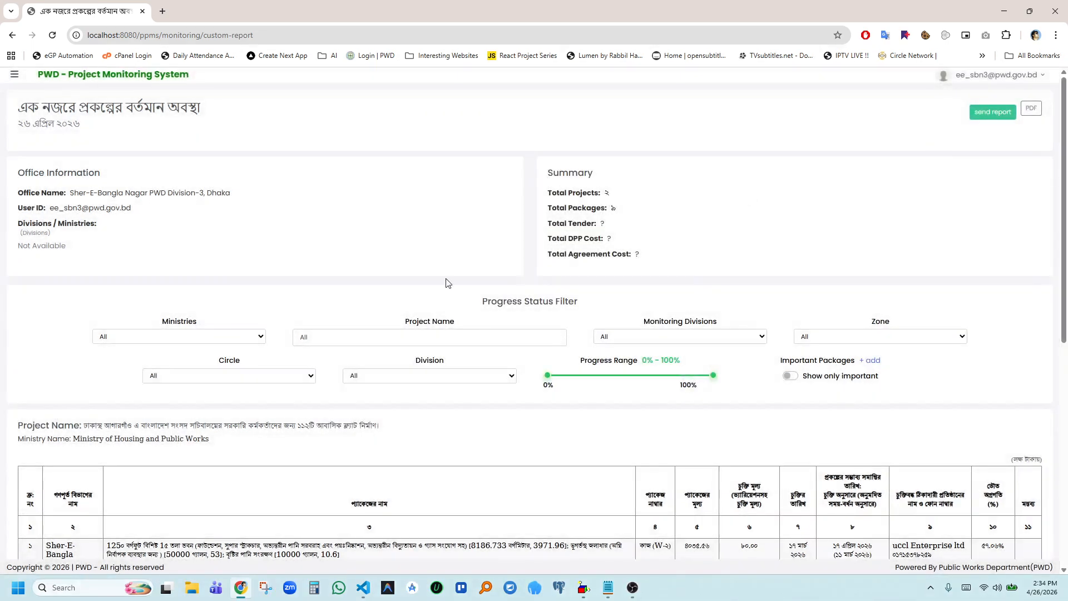
{"action": "scroll", "coordinate": [72, 143], "scroll_direction": "down", "scroll_amount": 3}
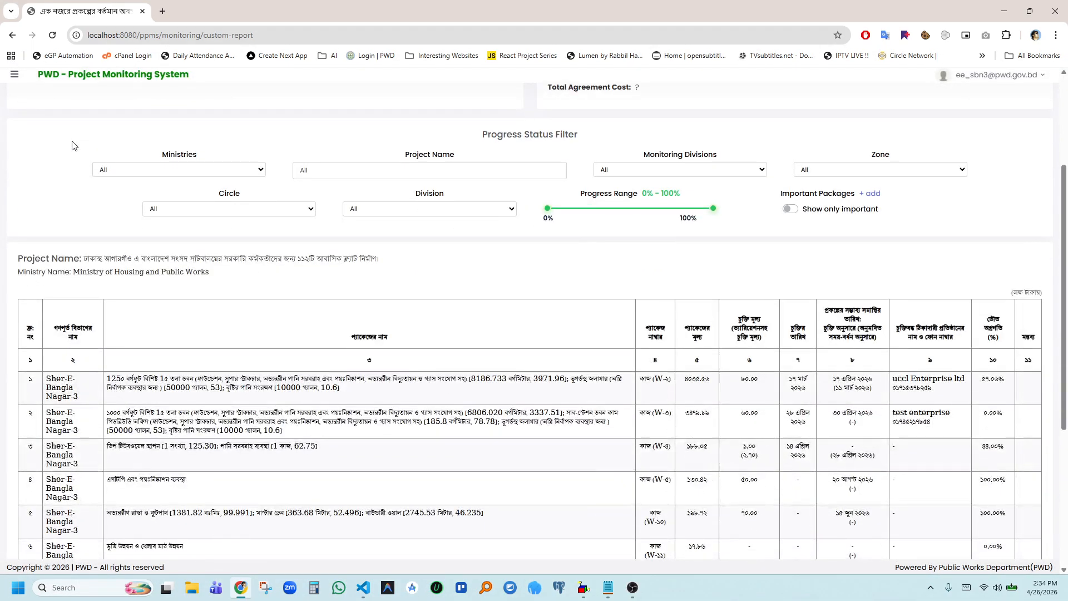
{"action": "scroll", "coordinate": [74, 145], "scroll_direction": "up", "scroll_amount": 3}
{"action": "scroll", "coordinate": [72, 143], "scroll_direction": "down", "scroll_amount": 4}
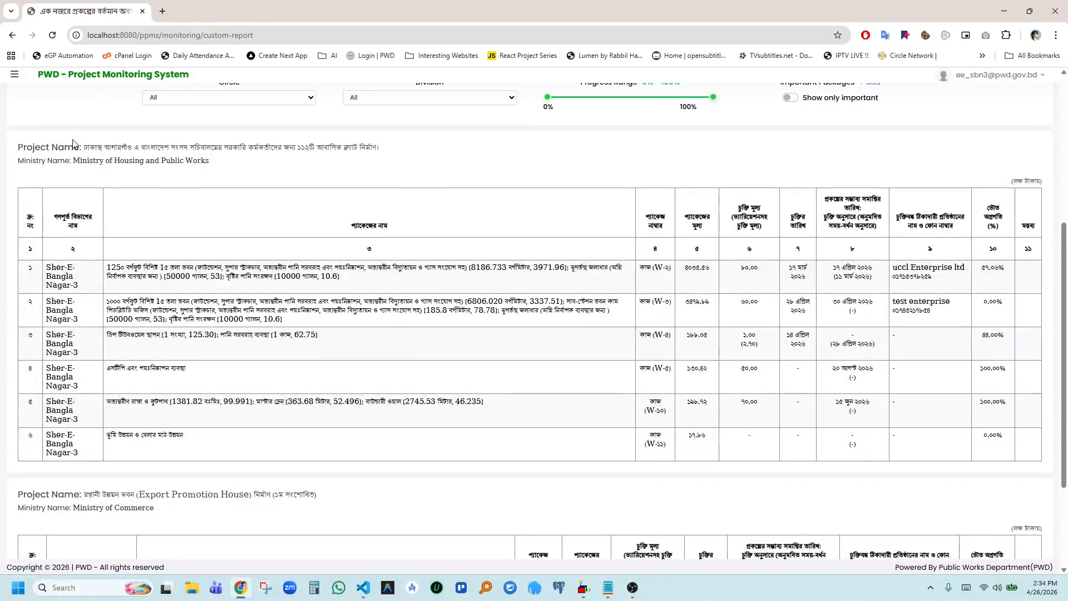
Enlarge the report to 150% and review the package table of the Ministry of Housing and Public Works project
{"action": "key", "text": "ctrl+plus"}
{"action": "key", "text": "ctrl+plus"}
{"action": "key", "text": "ctrl+plus"}
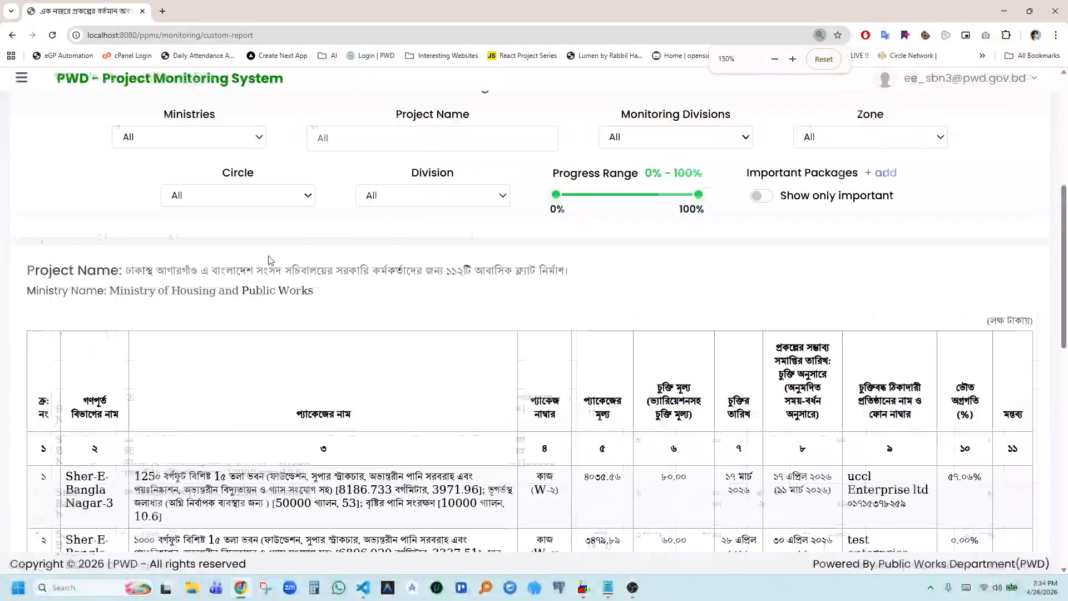
{"action": "scroll", "coordinate": [269, 260], "scroll_direction": "down", "scroll_amount": 2}
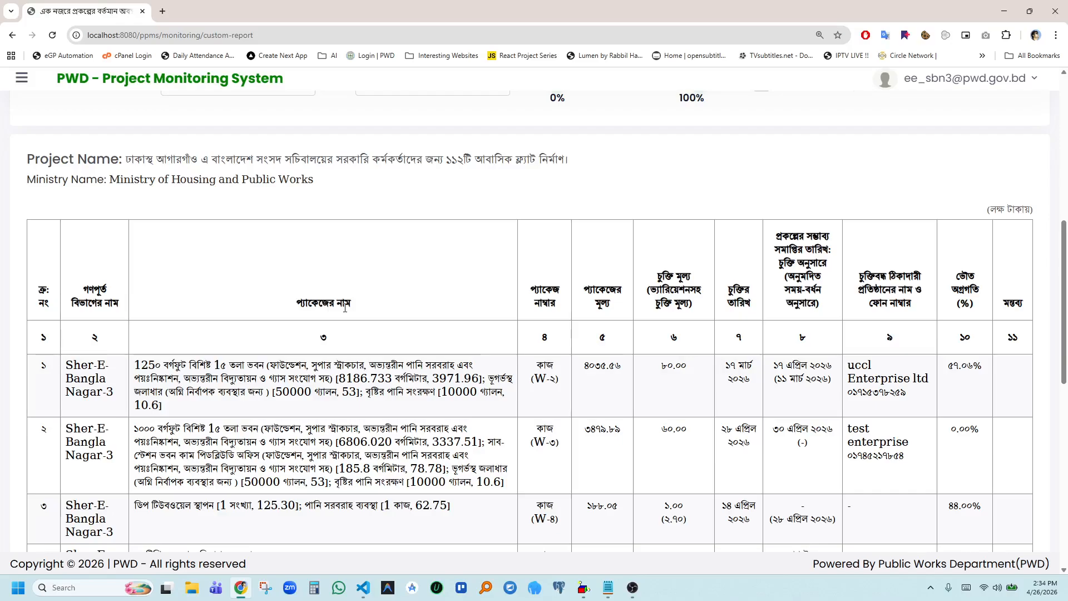
{"action": "scroll", "coordinate": [595, 290], "scroll_direction": "down", "scroll_amount": 1}
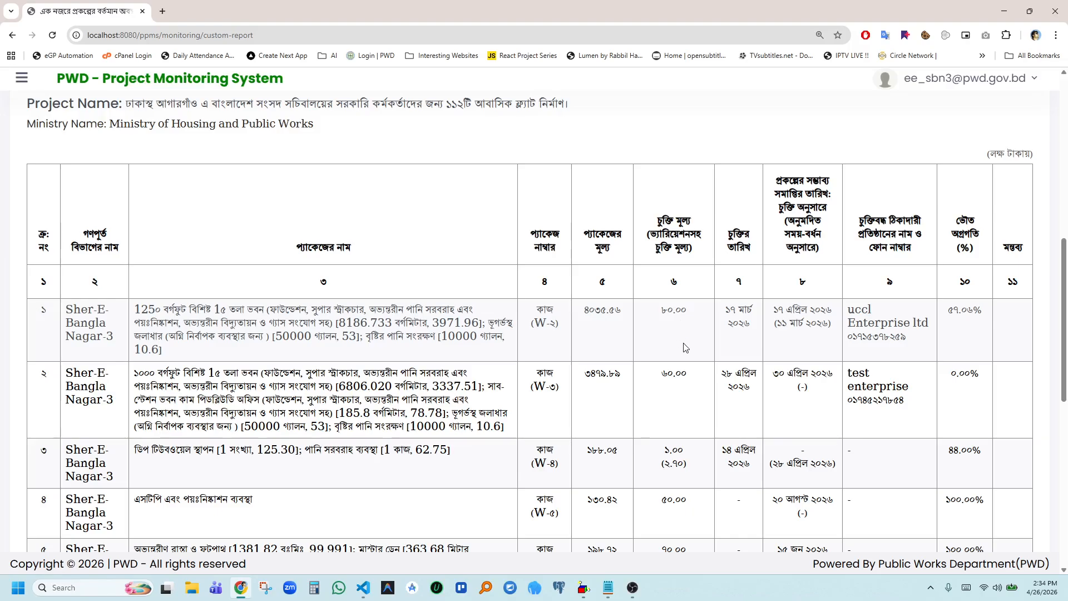
{"action": "scroll", "coordinate": [688, 342], "scroll_direction": "down", "scroll_amount": 1}
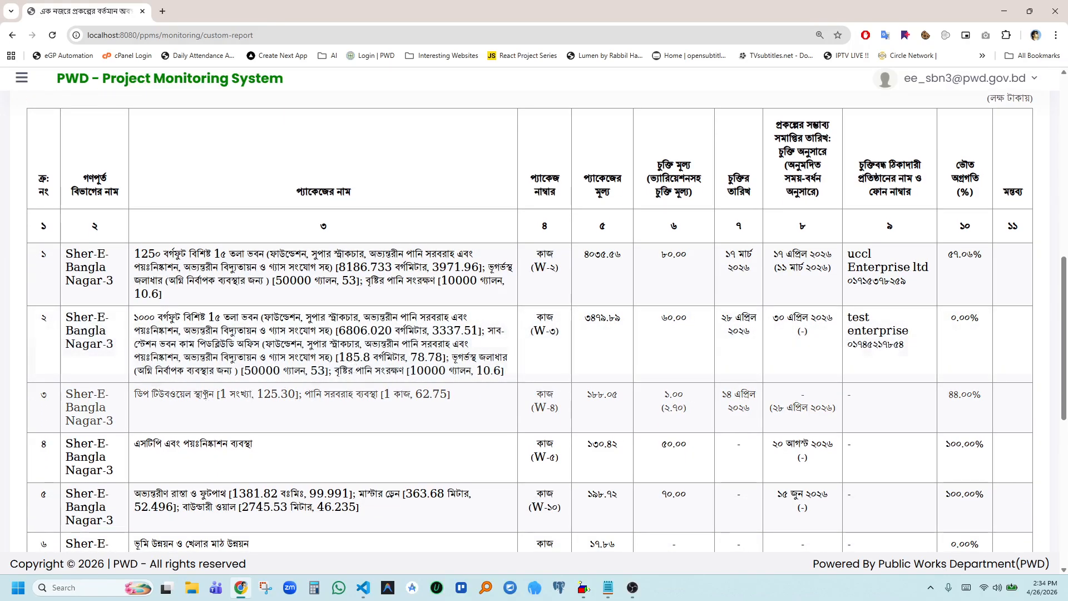
Examine the third package row and the W-2 package's completion dates, contractor details and physical progress in the custom report
{"action": "left_click_drag", "start_coordinate": [35, 399], "coordinate": [990, 417]}
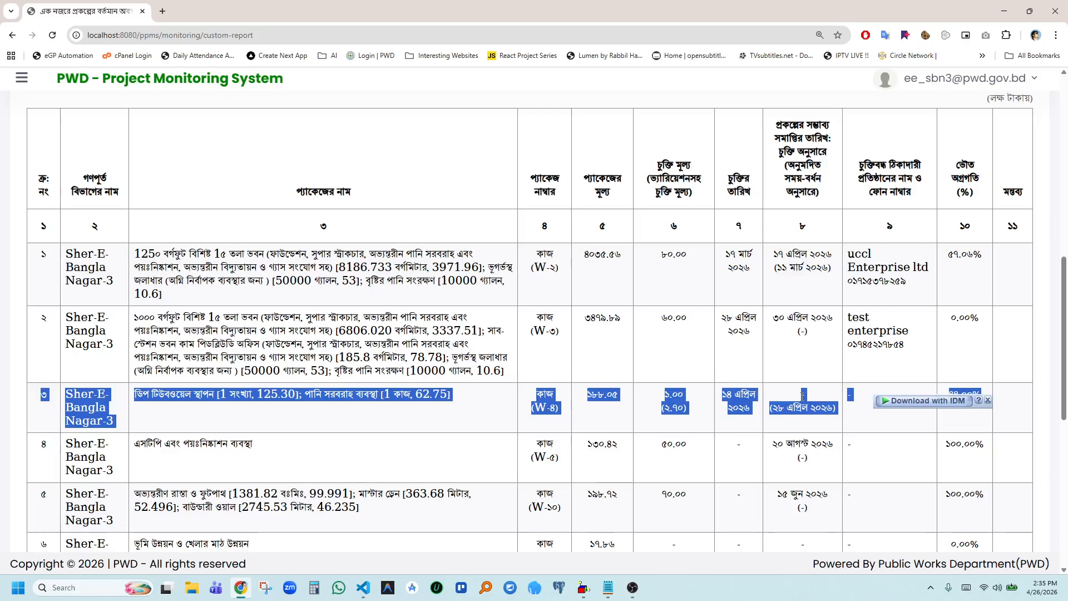
{"action": "left_click_drag", "start_coordinate": [773, 253], "coordinate": [836, 274]}
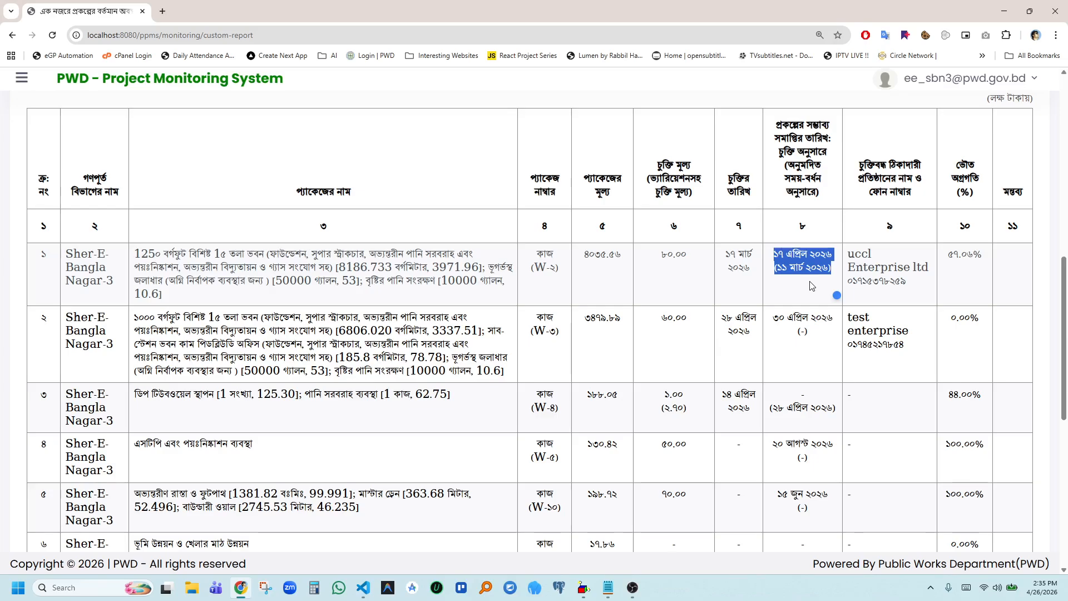
{"action": "left_click", "coordinate": [851, 259]}
{"action": "left_click_drag", "start_coordinate": [847, 255], "coordinate": [915, 285]}
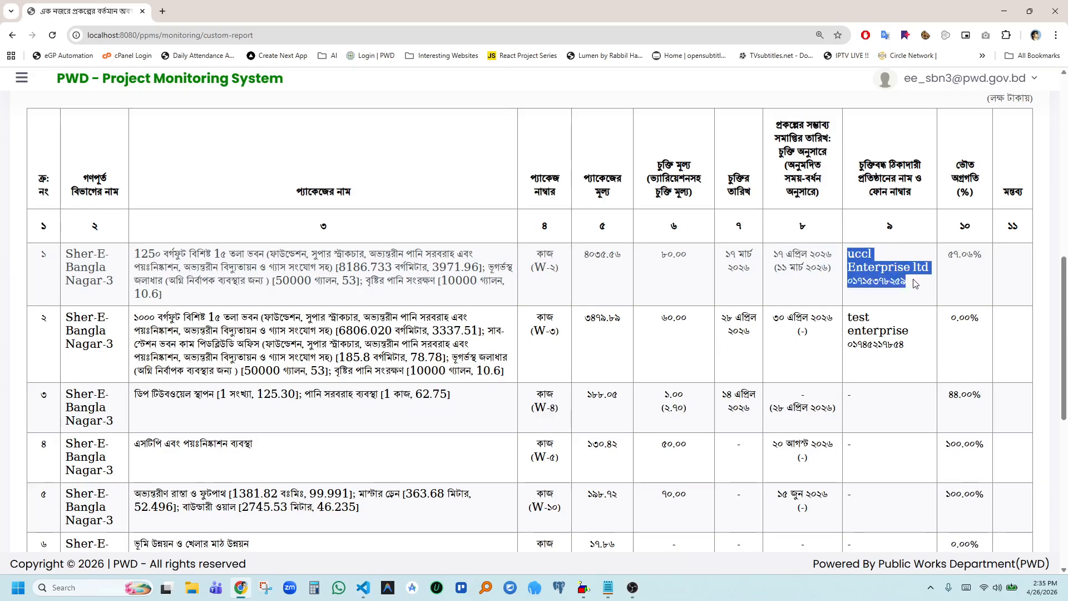
{"action": "left_click", "coordinate": [920, 308]}
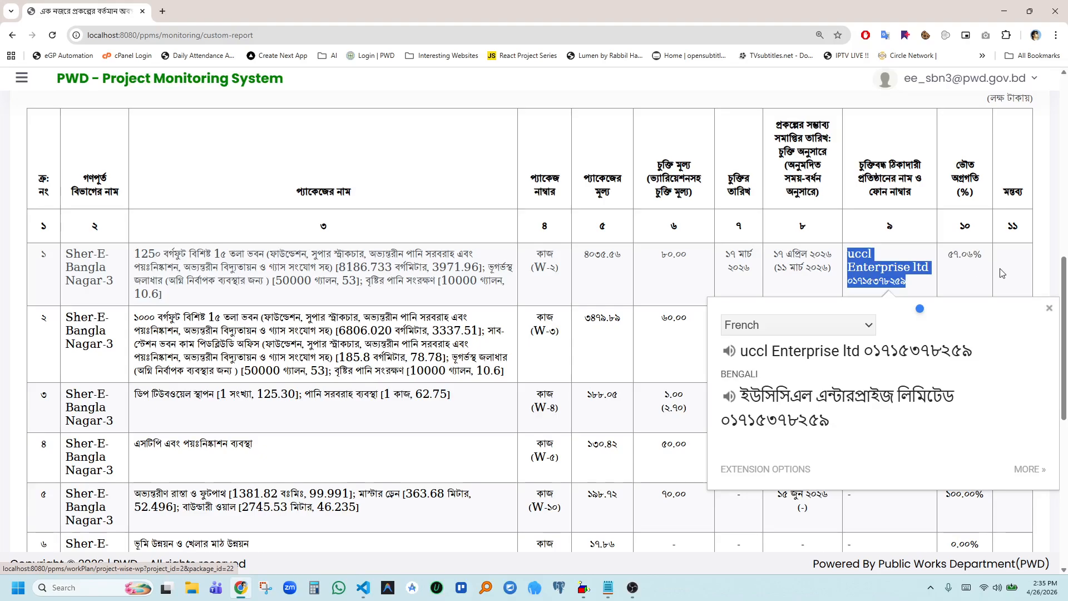
{"action": "left_click", "coordinate": [950, 255]}
{"action": "scroll", "coordinate": [1005, 439], "scroll_direction": "down", "scroll_amount": 2}
{"action": "scroll", "coordinate": [1002, 437], "scroll_direction": "up", "scroll_amount": 2}
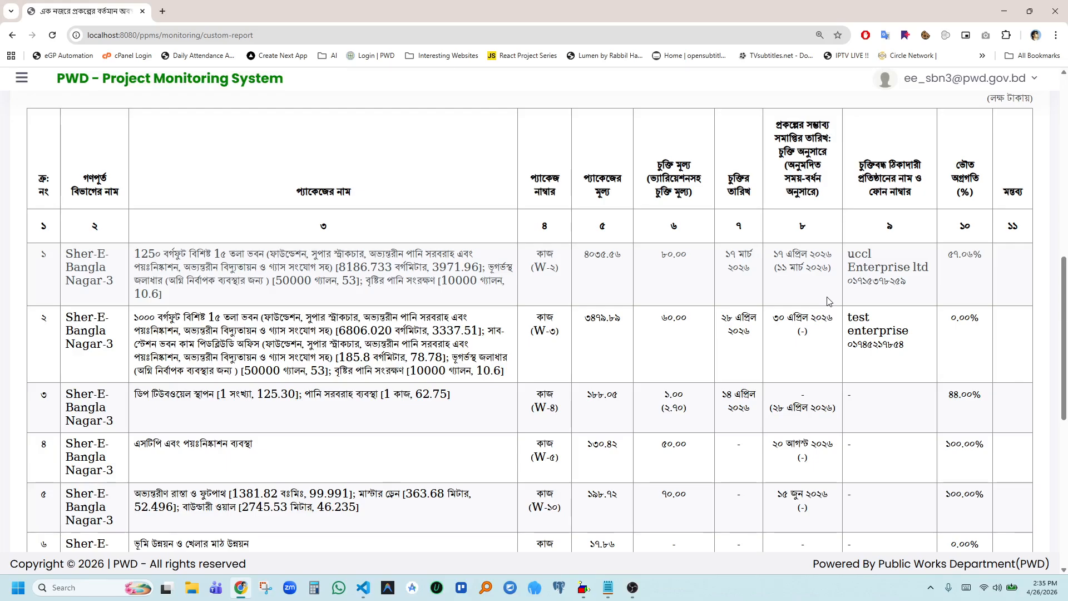
{"action": "left_click_drag", "start_coordinate": [848, 252], "coordinate": [906, 283]}
{"action": "left_click", "coordinate": [927, 307]}
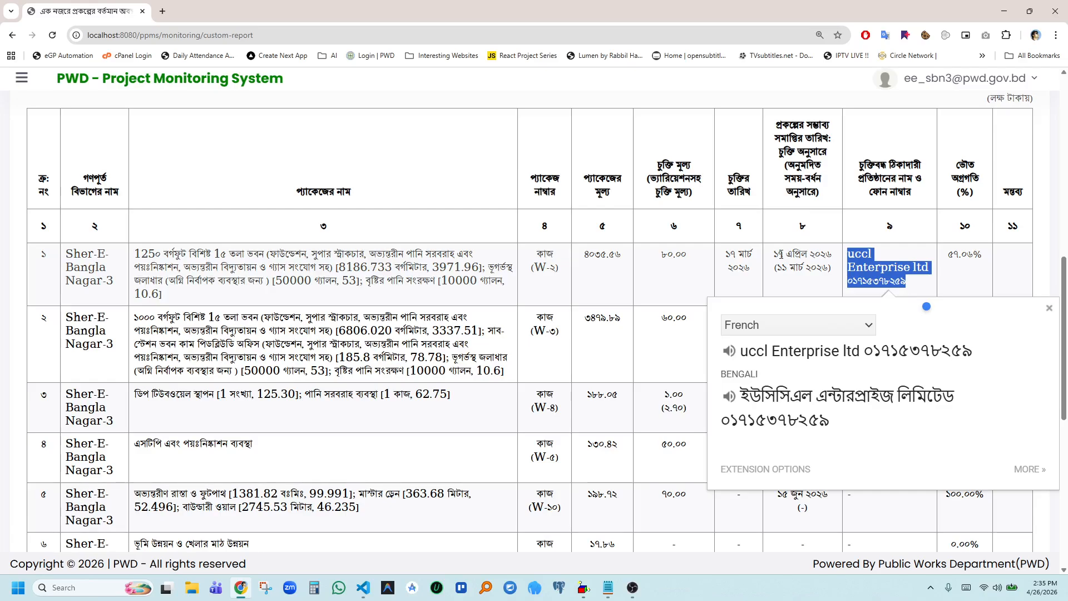
{"action": "left_click", "coordinate": [644, 261]}
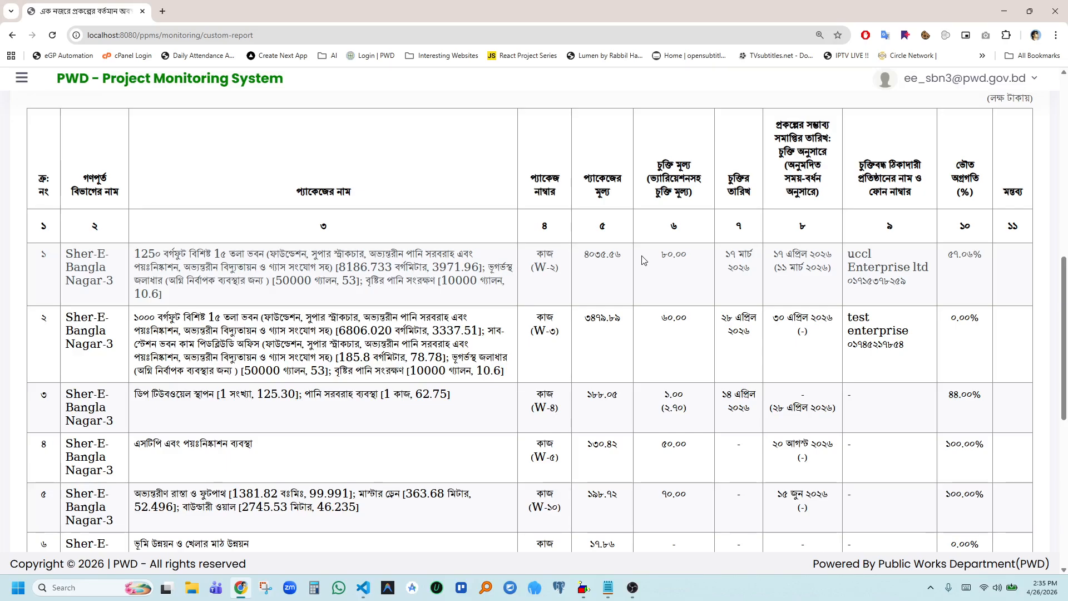
Return to the start of the custom report and open the Progress Report page from the site navigation
{"action": "scroll", "coordinate": [643, 259], "scroll_direction": "up", "scroll_amount": 8}
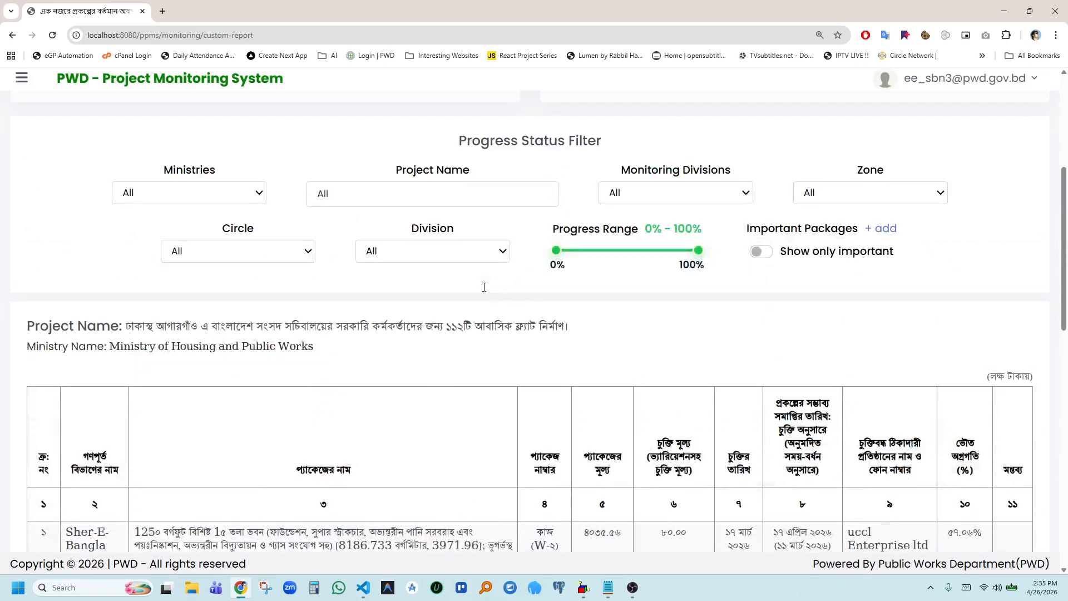
{"action": "scroll", "coordinate": [484, 289], "scroll_direction": "down", "scroll_amount": 6}
{"action": "scroll", "coordinate": [514, 297], "scroll_direction": "up", "scroll_amount": 8}
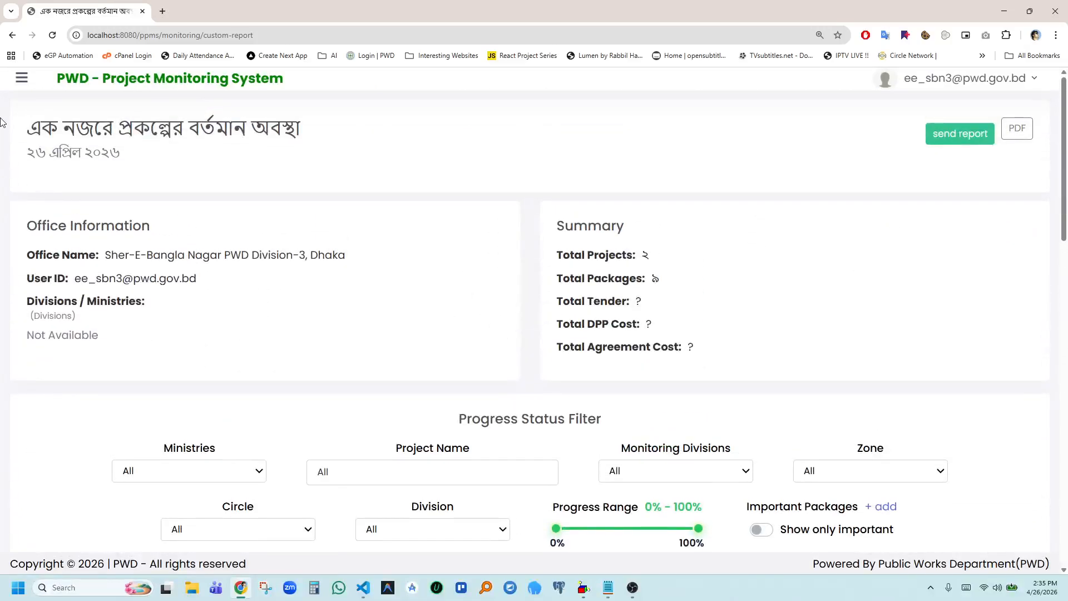
{"action": "left_click", "coordinate": [24, 88]}
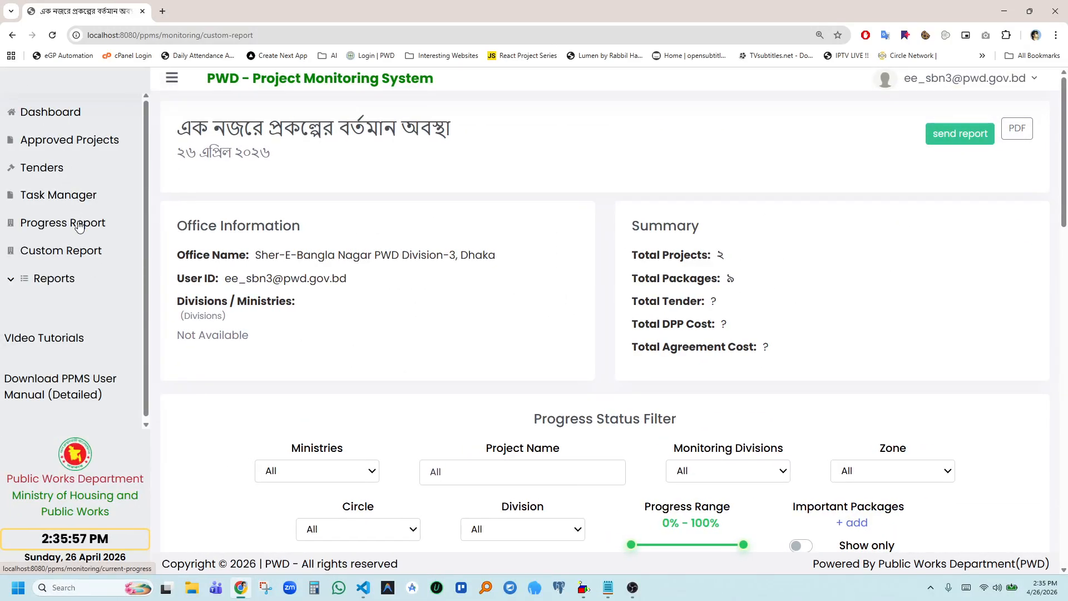
{"action": "left_click", "coordinate": [58, 250]}
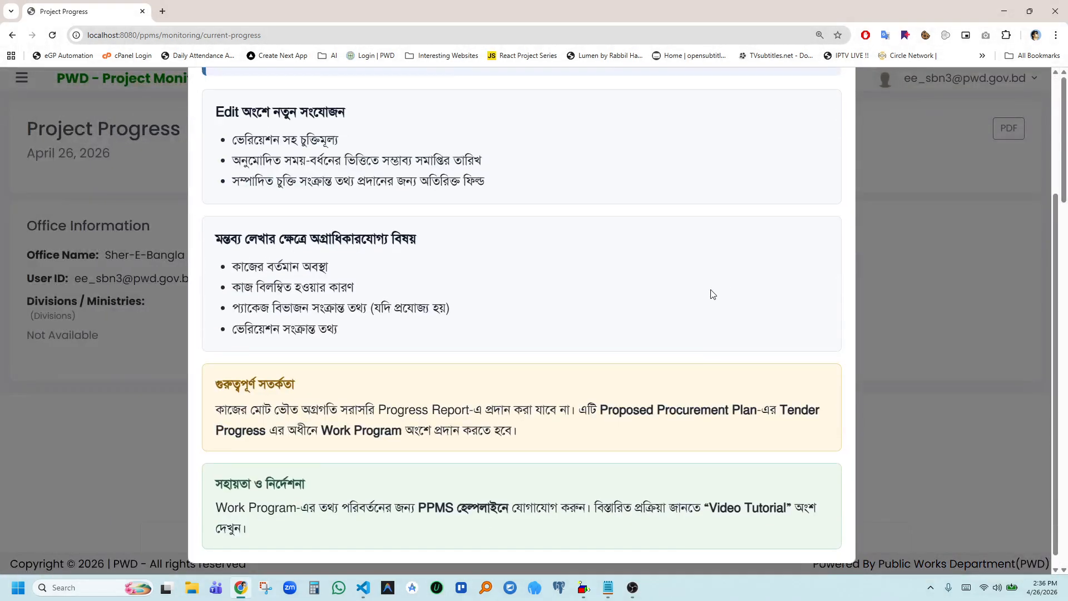
Read the Progress Report message, covering the new Edit fields, the remarks priorities and the Work Program caution
{"action": "scroll", "coordinate": [334, 222], "scroll_direction": "down", "scroll_amount": 2}
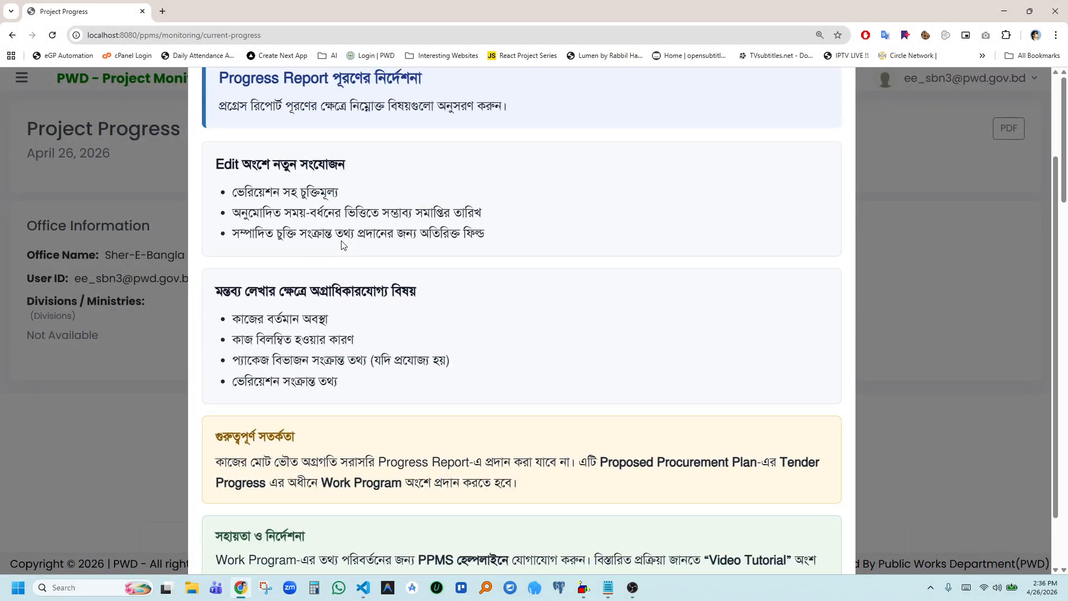
{"action": "scroll", "coordinate": [545, 243], "scroll_direction": "up", "scroll_amount": 2}
{"action": "scroll", "coordinate": [578, 198], "scroll_direction": "down", "scroll_amount": 2}
{"action": "left_click_drag", "start_coordinate": [212, 171], "coordinate": [513, 228]}
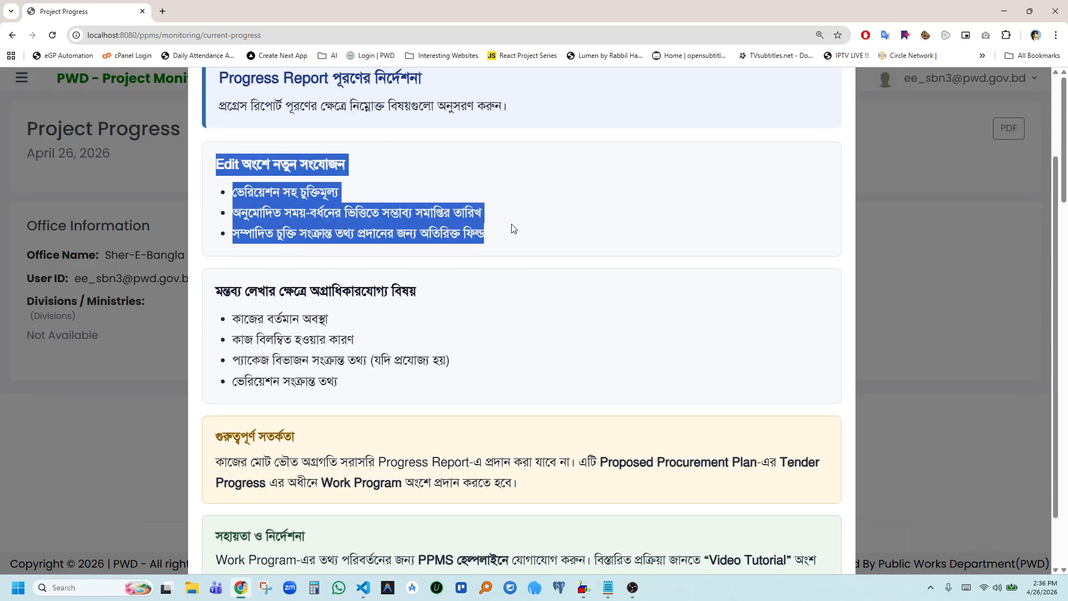
{"action": "left_click", "coordinate": [379, 219]}
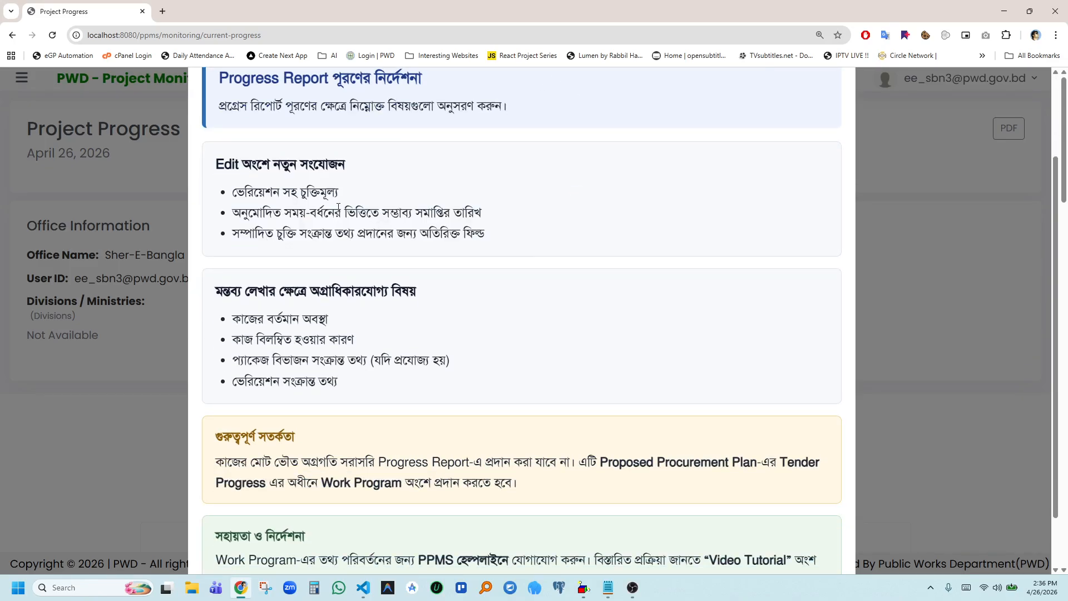
{"action": "scroll", "coordinate": [339, 207], "scroll_direction": "down", "scroll_amount": 2}
{"action": "scroll", "coordinate": [579, 353], "scroll_direction": "up", "scroll_amount": 4}
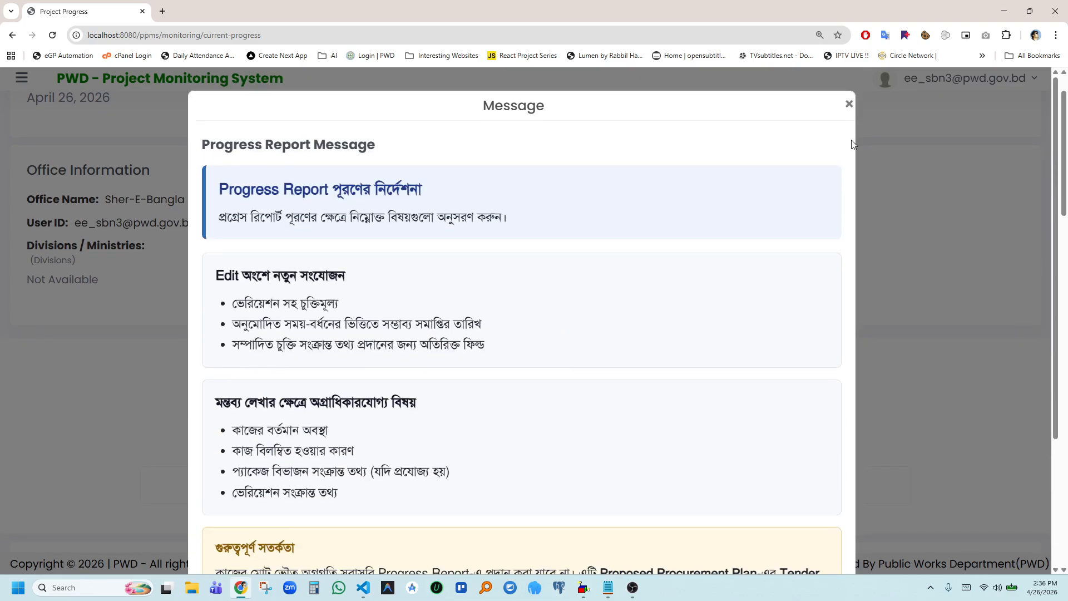
{"action": "scroll", "coordinate": [718, 238], "scroll_direction": "down", "scroll_amount": 3}
{"action": "scroll", "coordinate": [835, 167], "scroll_direction": "up", "scroll_amount": 3}
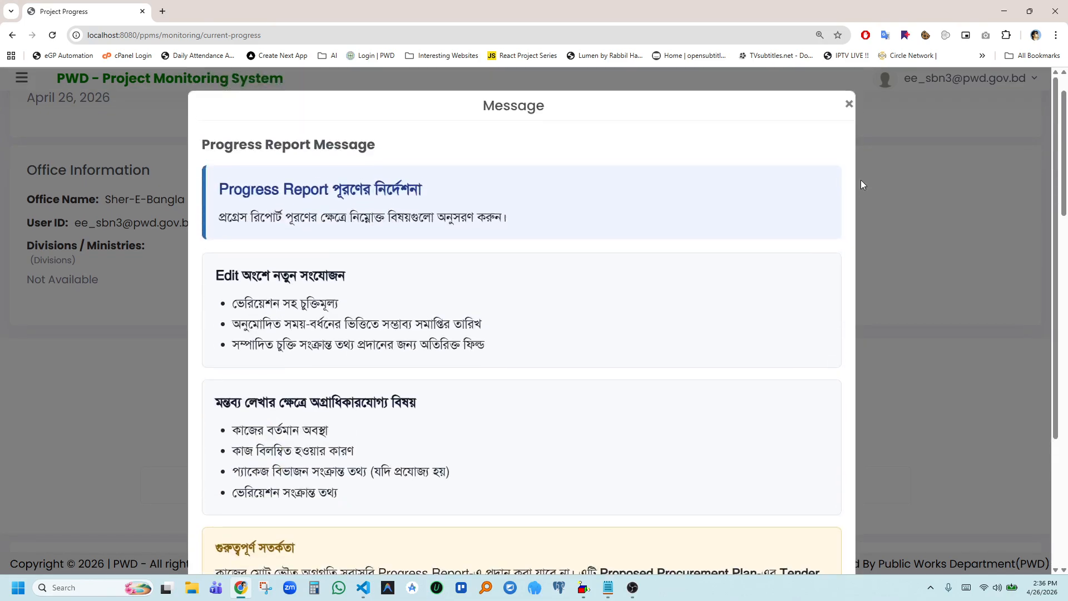
Dismiss the Progress Report message and open the Edit Progress form for the Agargaon 112-flat residential project
{"action": "left_click", "coordinate": [850, 107]}
{"action": "scroll", "coordinate": [799, 212], "scroll_direction": "down", "scroll_amount": 10}
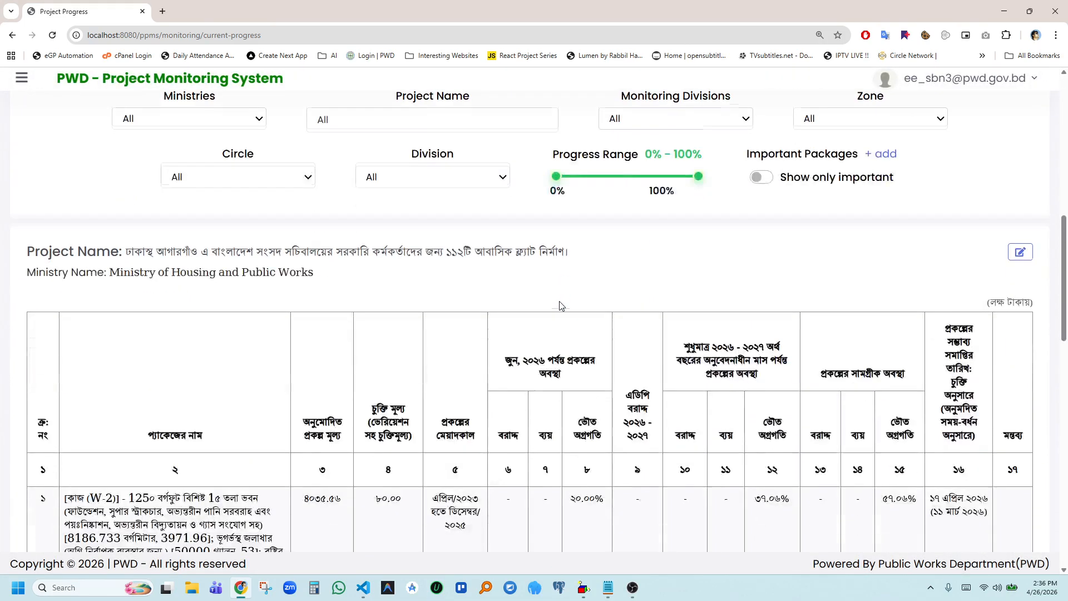
{"action": "scroll", "coordinate": [560, 305], "scroll_direction": "down", "scroll_amount": 2}
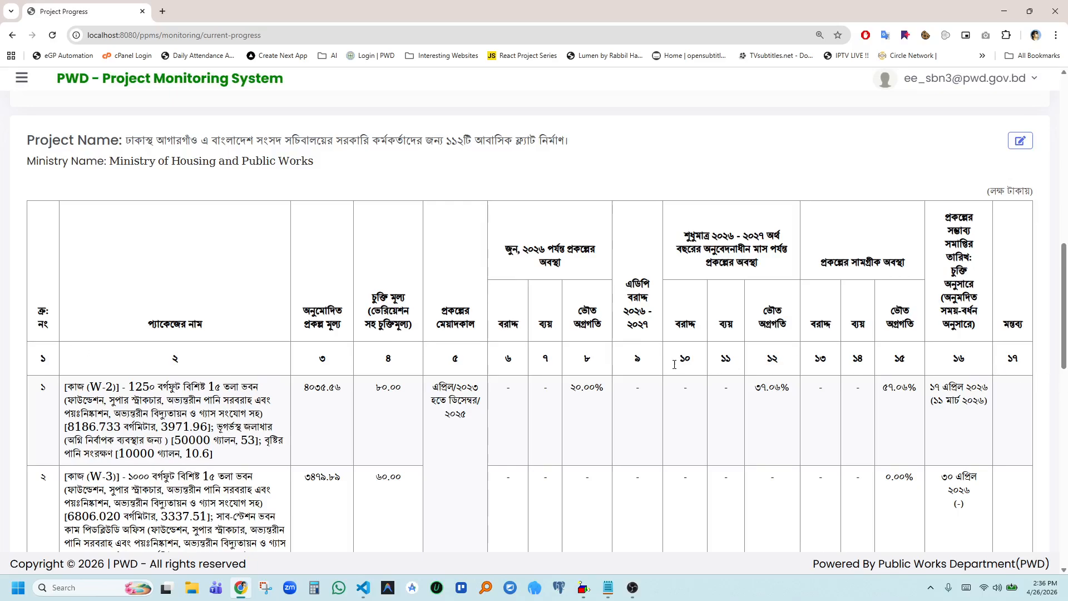
{"action": "scroll", "coordinate": [534, 389], "scroll_direction": "down", "scroll_amount": 1}
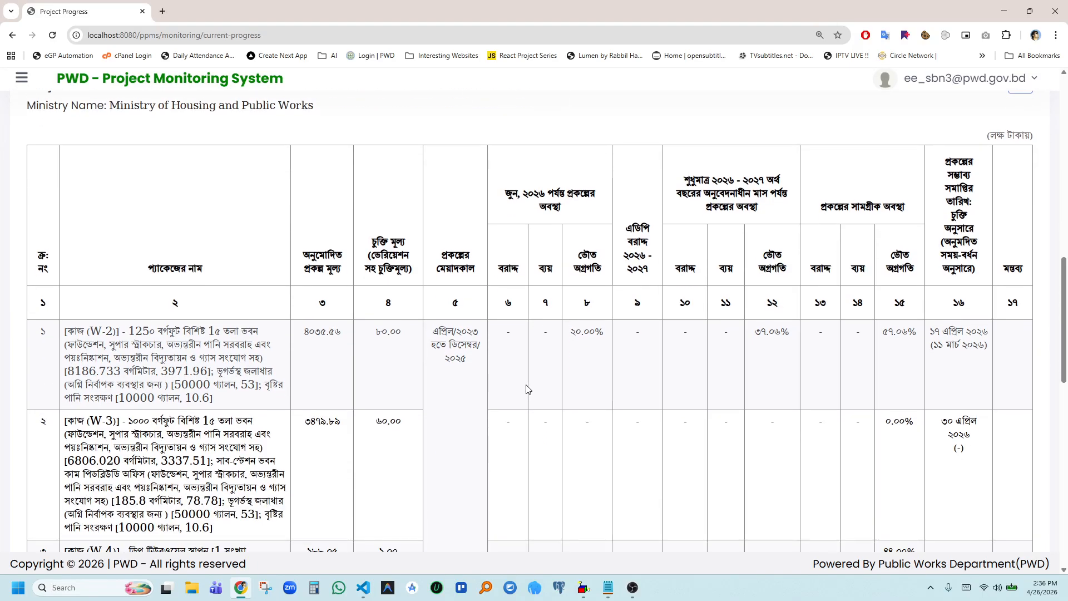
{"action": "scroll", "coordinate": [830, 392], "scroll_direction": "up", "scroll_amount": 2}
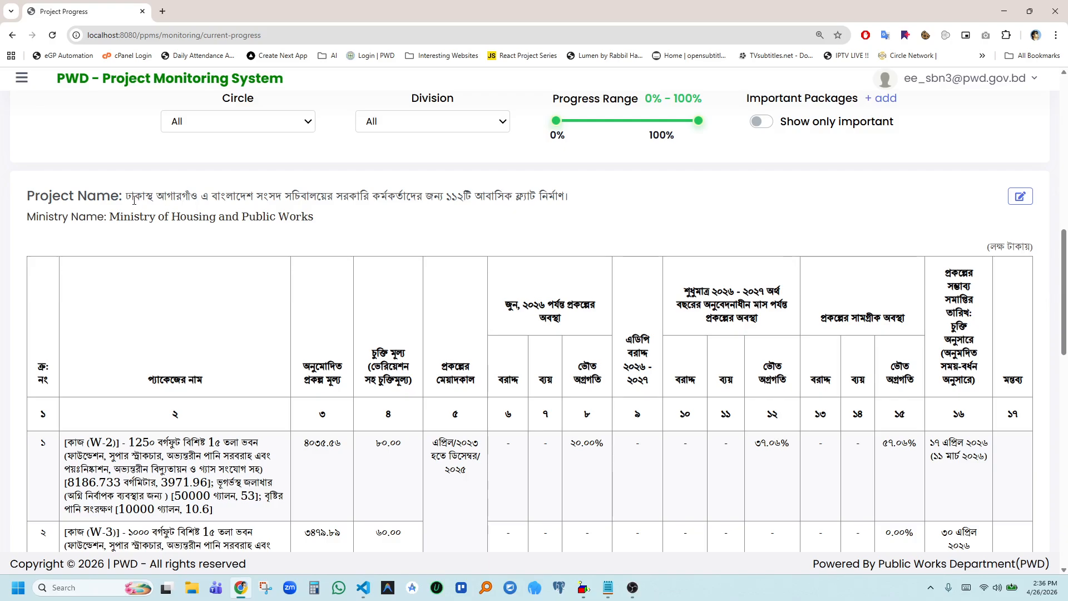
{"action": "left_click_drag", "start_coordinate": [134, 200], "coordinate": [434, 201]}
{"action": "left_click", "coordinate": [437, 232]}
{"action": "left_click", "coordinate": [1021, 197]}
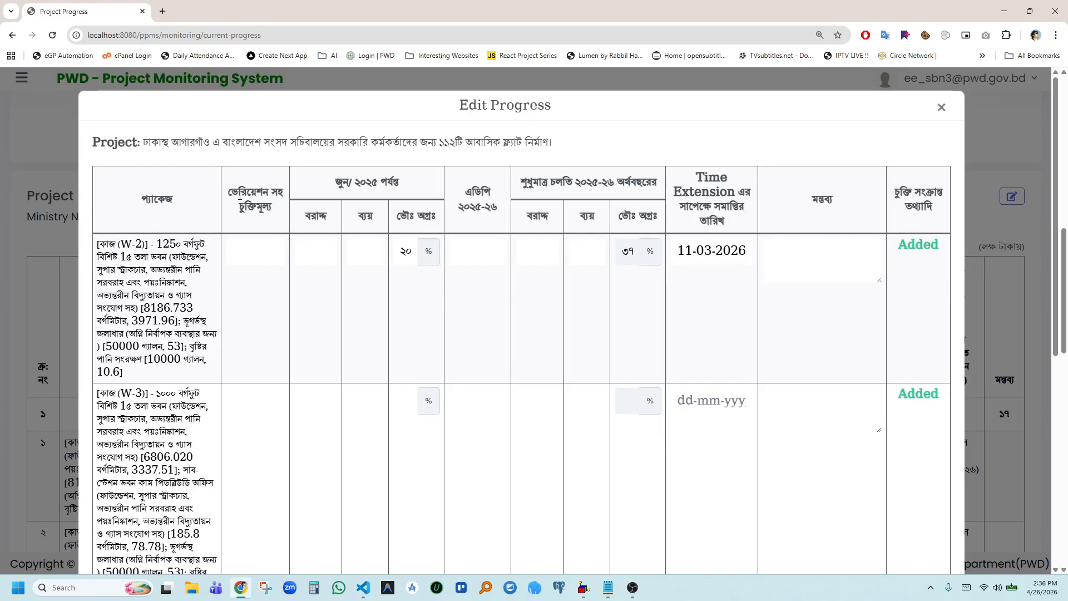
Examine the W-2 package's contract value with variation, fiscal-year progress, Time Extension completion date and remarks fields in the Edit Progress form
{"action": "left_click_drag", "start_coordinate": [233, 195], "coordinate": [281, 217]}
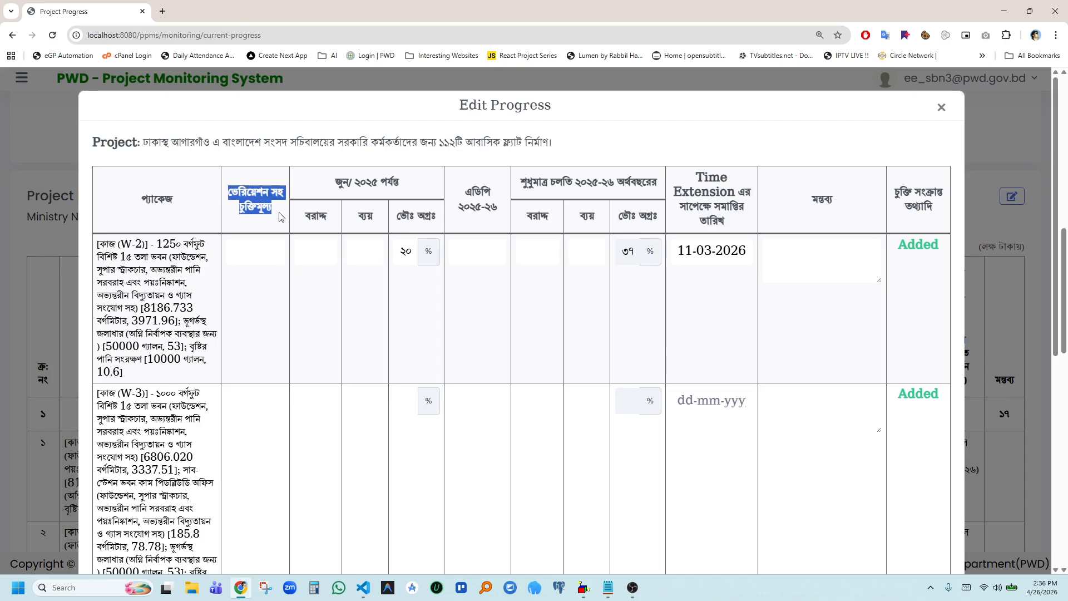
{"action": "left_click", "coordinate": [259, 248]}
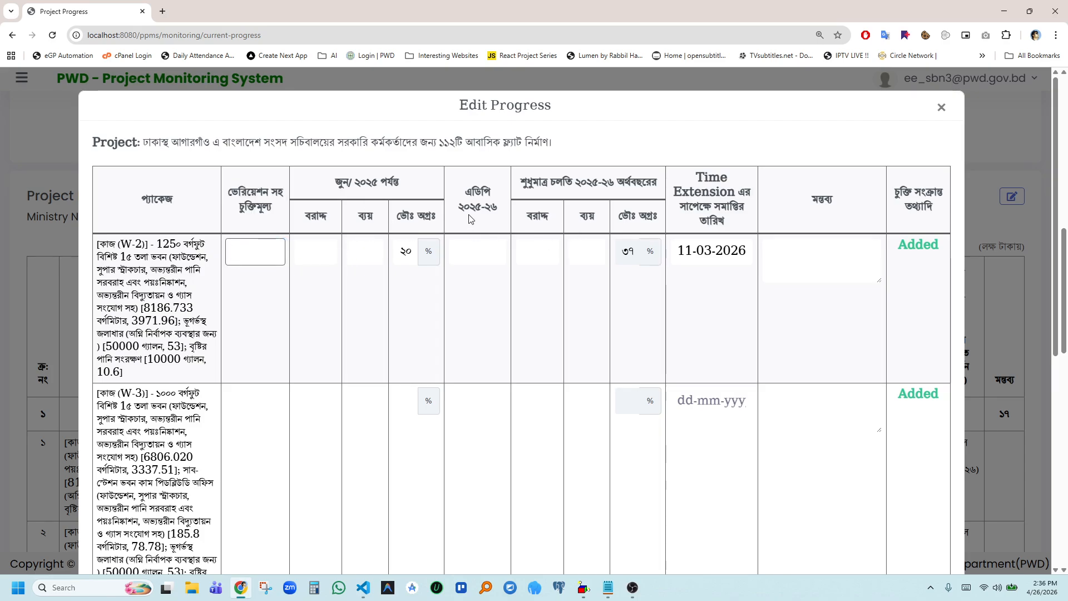
{"action": "left_click_drag", "start_coordinate": [355, 182], "coordinate": [662, 198]}
{"action": "left_click", "coordinate": [712, 257]}
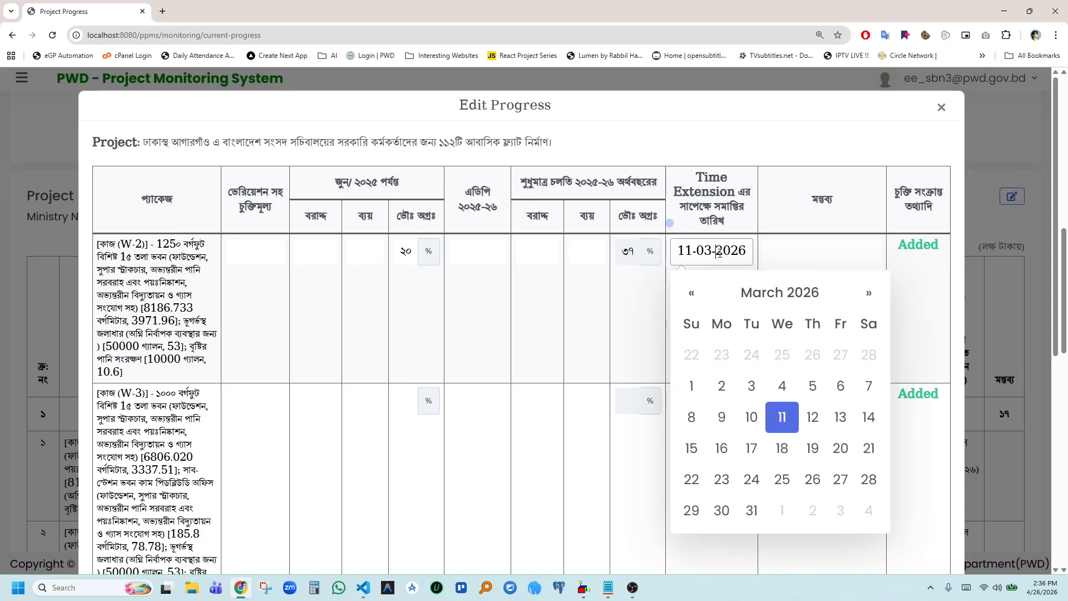
{"action": "left_click", "coordinate": [813, 247]}
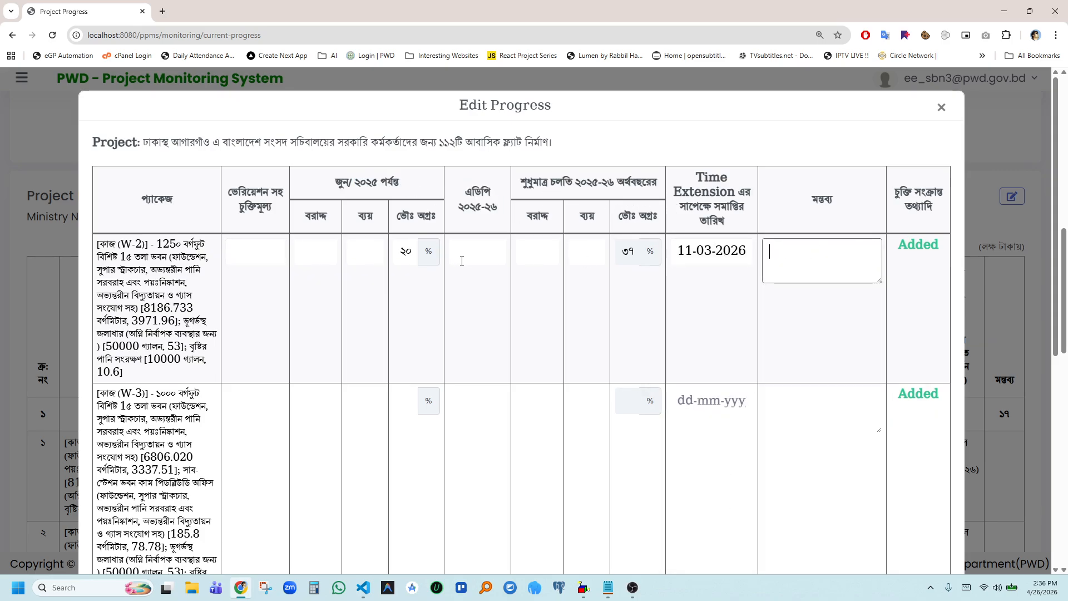
{"action": "left_click_drag", "start_coordinate": [696, 177], "coordinate": [743, 224]}
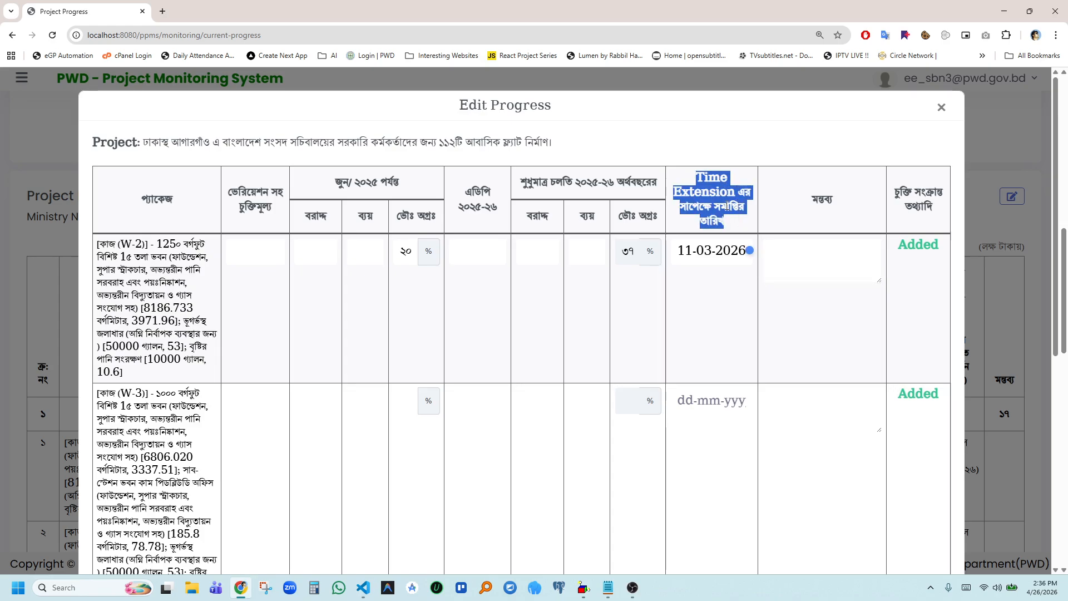
{"action": "left_click", "coordinate": [727, 206]}
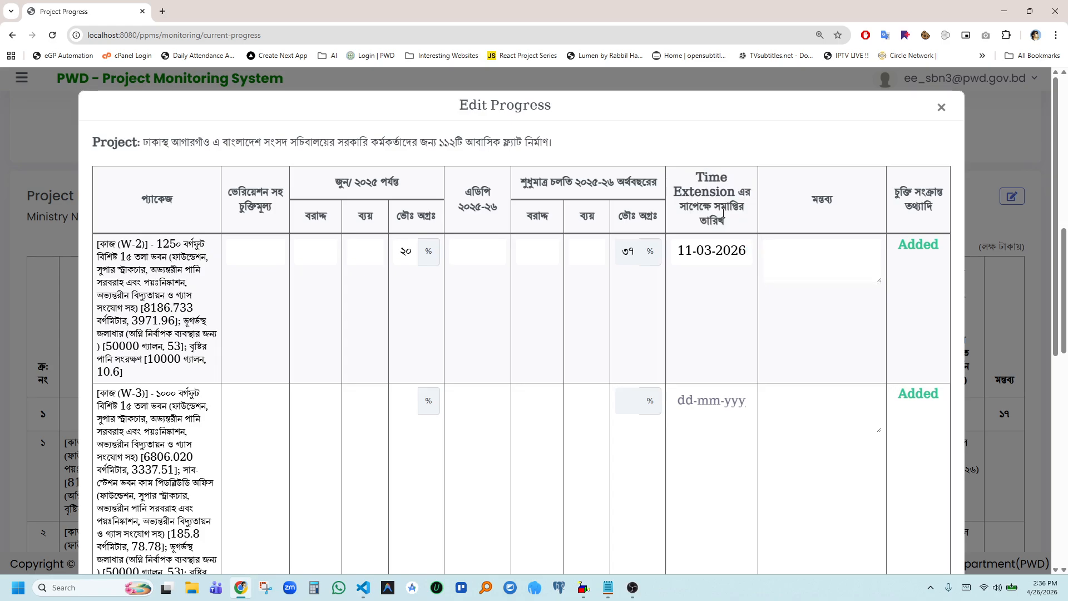
Set the W-2 package's Time Extension completion date to 16-03-2026 and activate its remarks field
{"action": "left_click", "coordinate": [719, 255]}
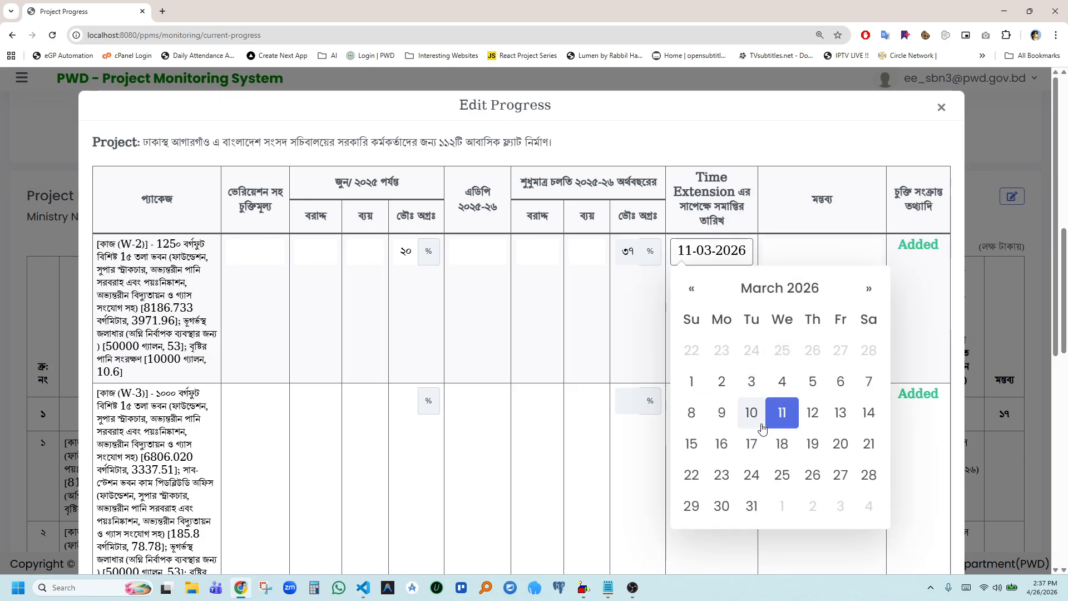
{"action": "left_click", "coordinate": [719, 444]}
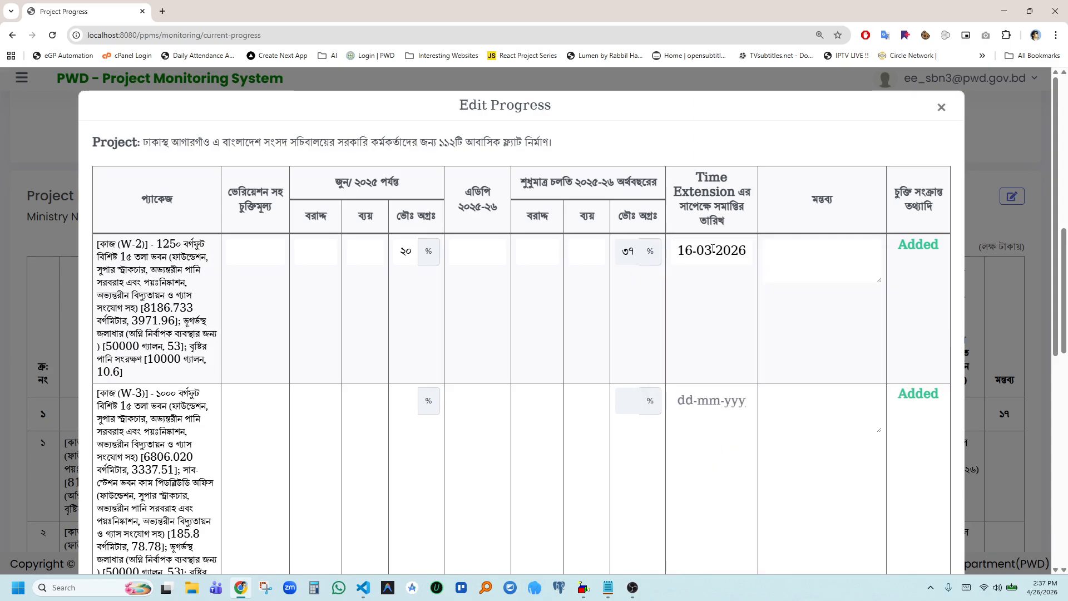
{"action": "left_click", "coordinate": [861, 264]}
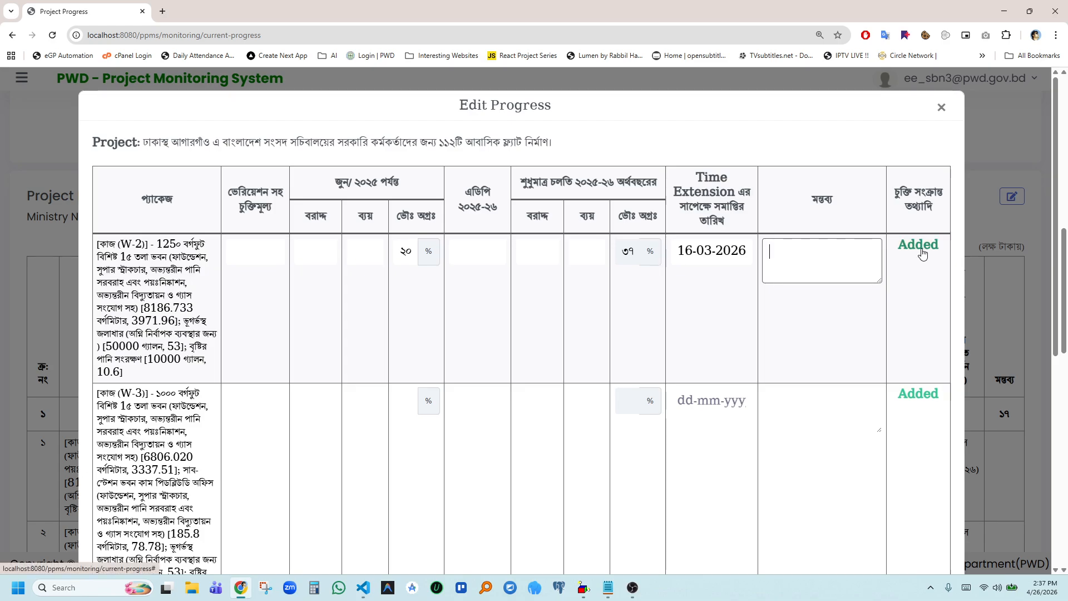
Review the W-2 package's contract information, open its change form in the work plan, and return to the Edit Progress form
{"action": "key", "text": "ctrl+minus"}
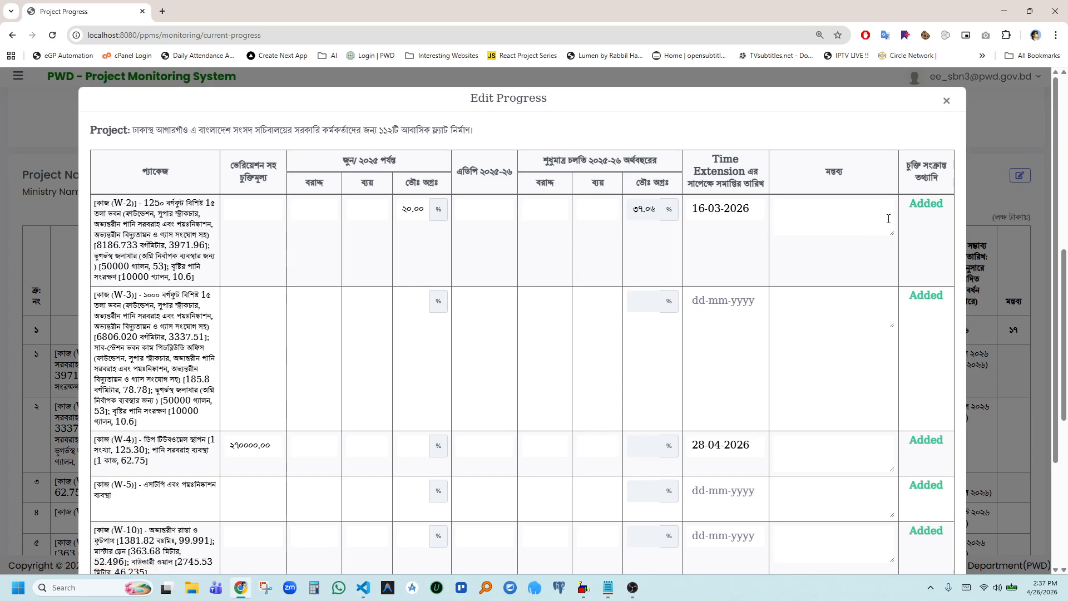
{"action": "left_click", "coordinate": [927, 204]}
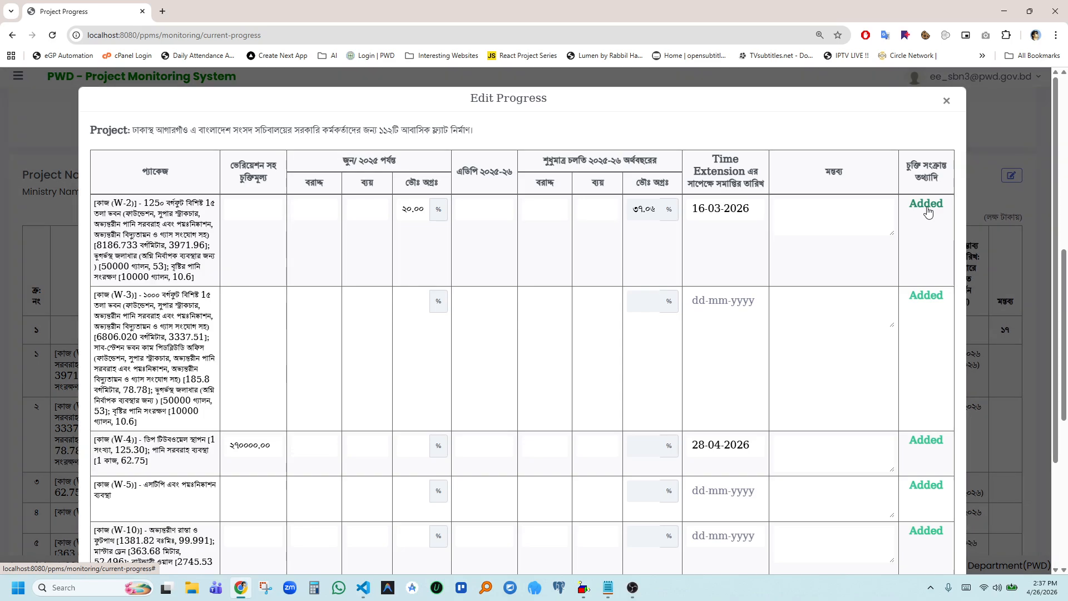
{"action": "left_click_drag", "start_coordinate": [358, 210], "coordinate": [613, 425]}
{"action": "left_click", "coordinate": [615, 277]}
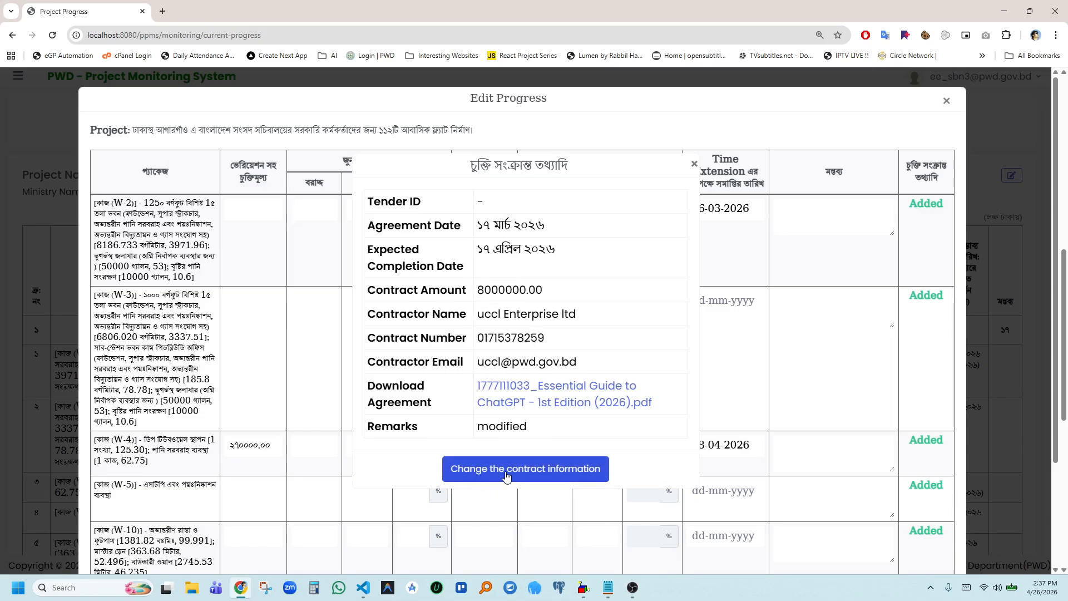
{"action": "left_click", "coordinate": [526, 473]}
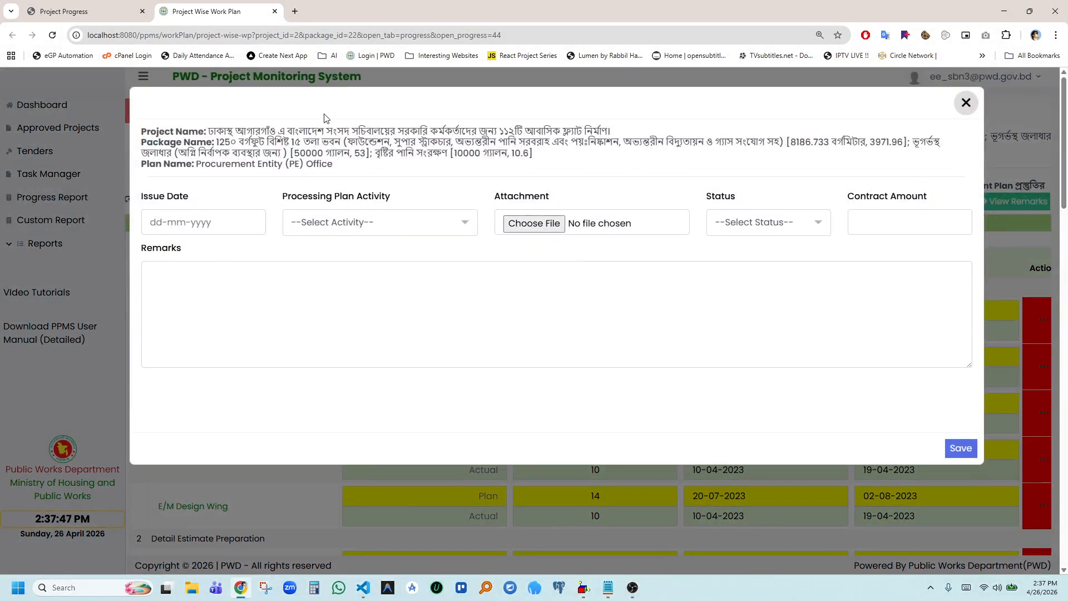
{"action": "left_click", "coordinate": [275, 12]}
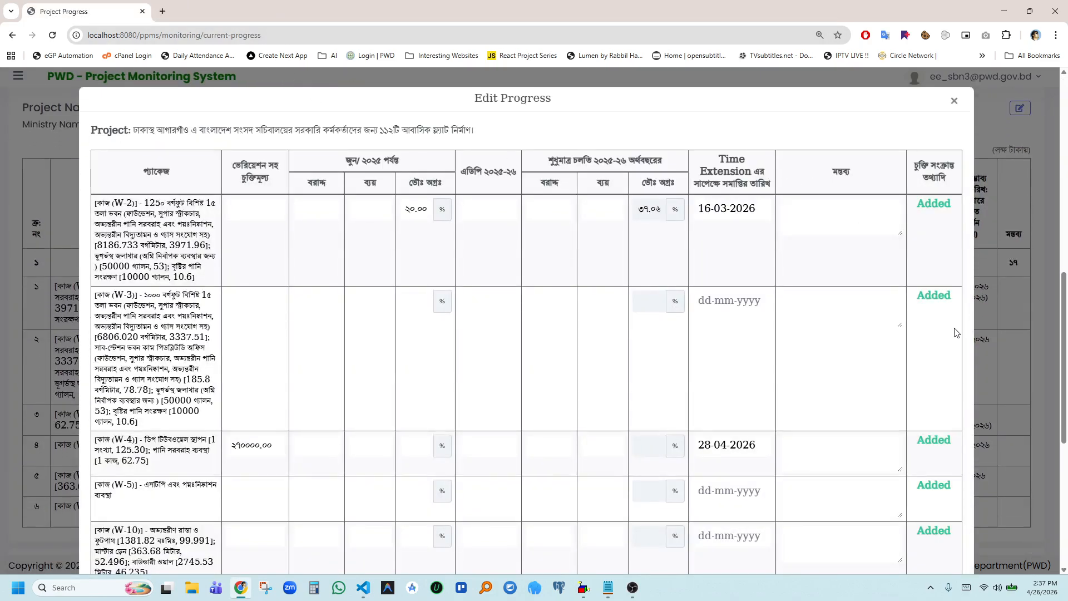
Open the contract information entry form for the W-11 package marked Pending in the Edit Progress form
{"action": "scroll", "coordinate": [956, 332], "scroll_direction": "down", "scroll_amount": 5}
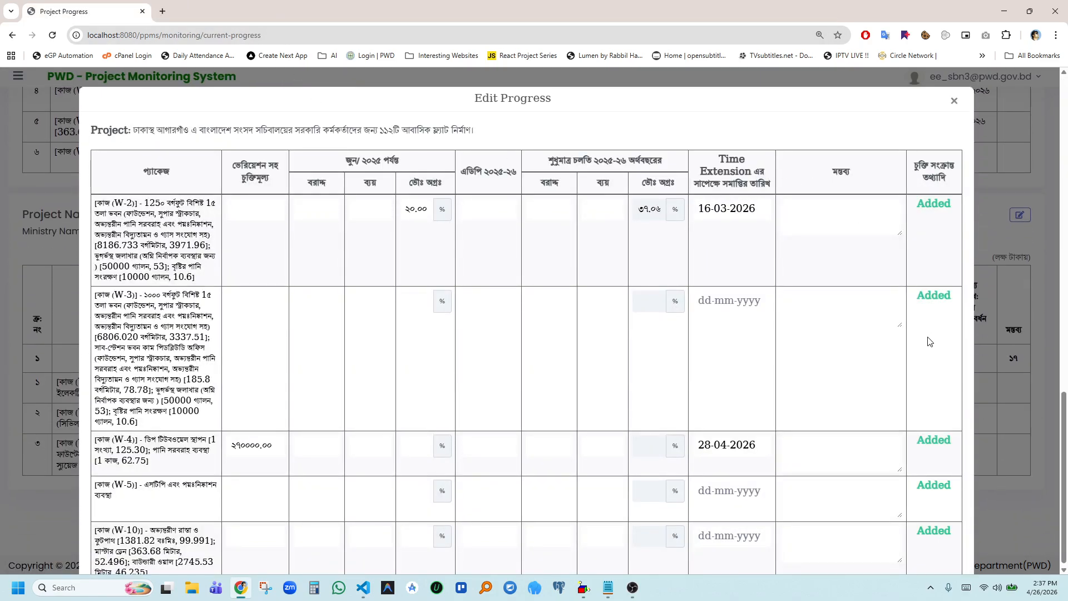
{"action": "key", "text": "ctrl+minus"}
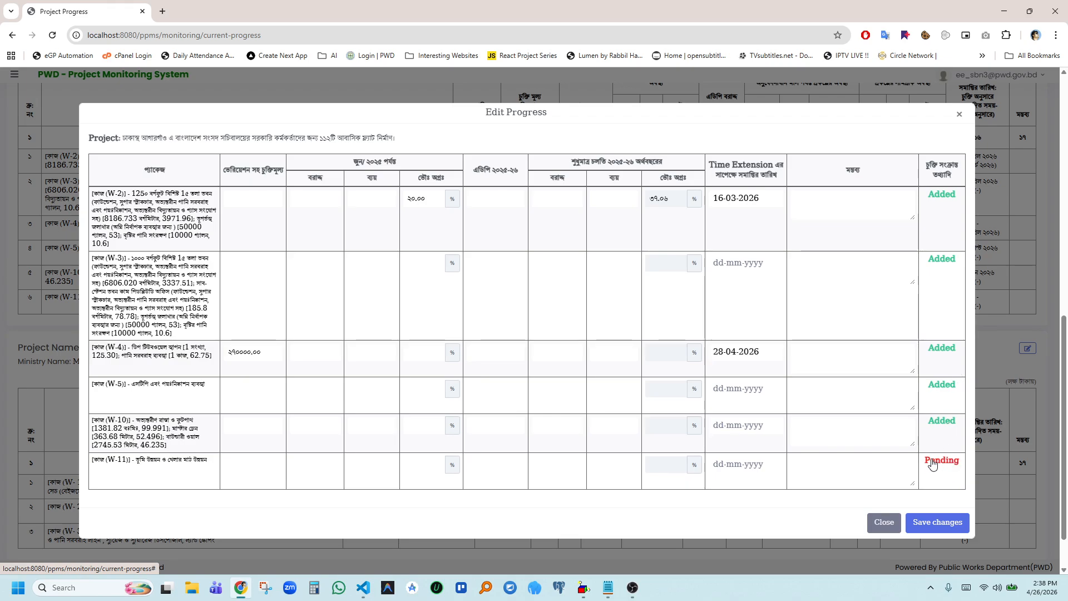
{"action": "left_click", "coordinate": [937, 463]}
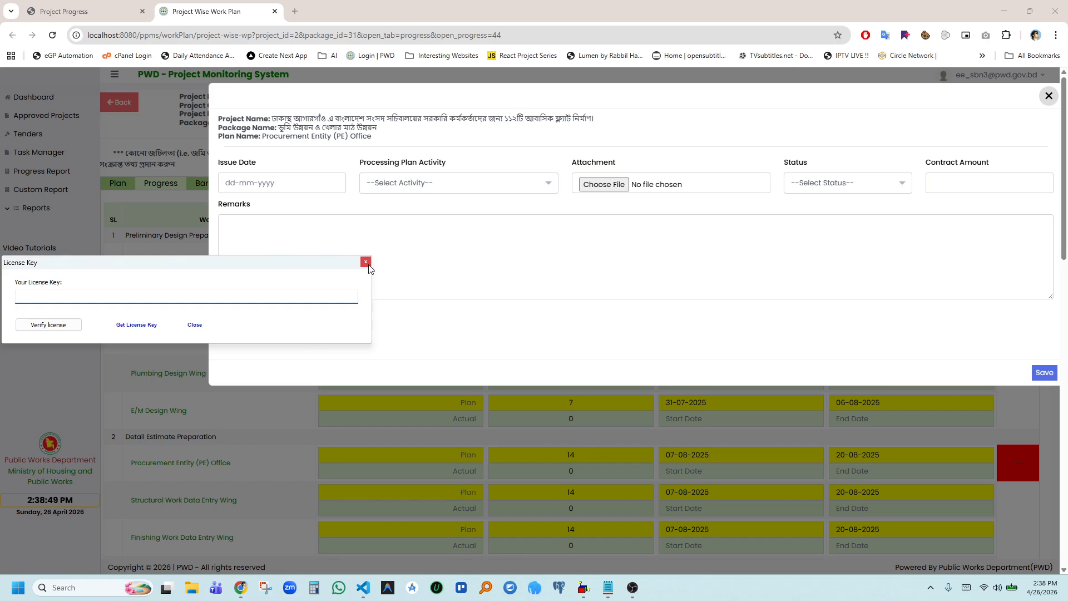
Dismiss the License Key prompt and close the laragon.org page
{"action": "left_click", "coordinate": [366, 263]}
{"action": "left_click", "coordinate": [611, 324]}
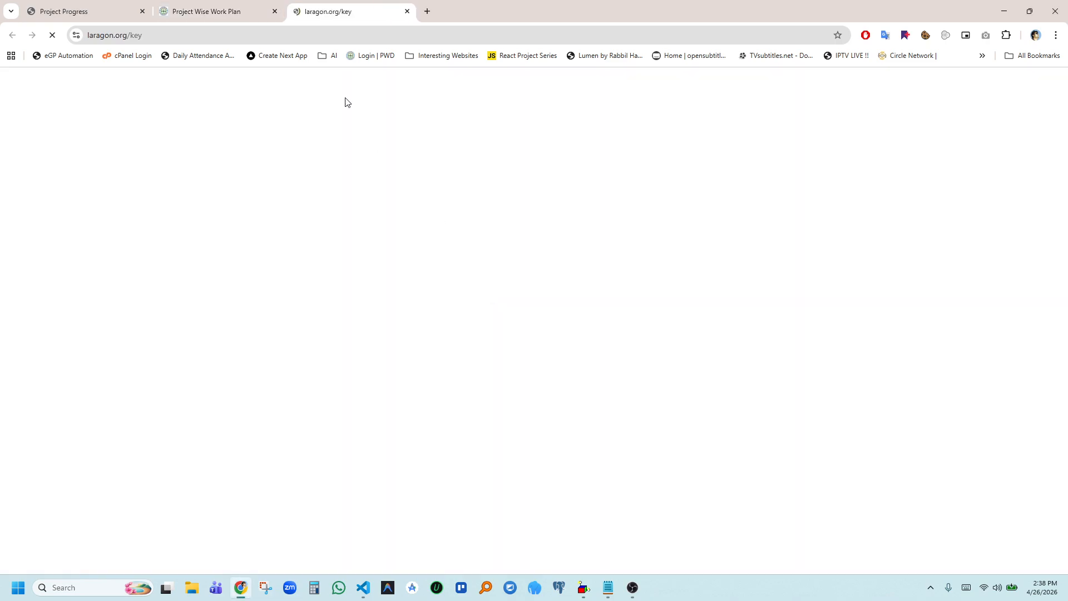
{"action": "left_click", "coordinate": [407, 12]}
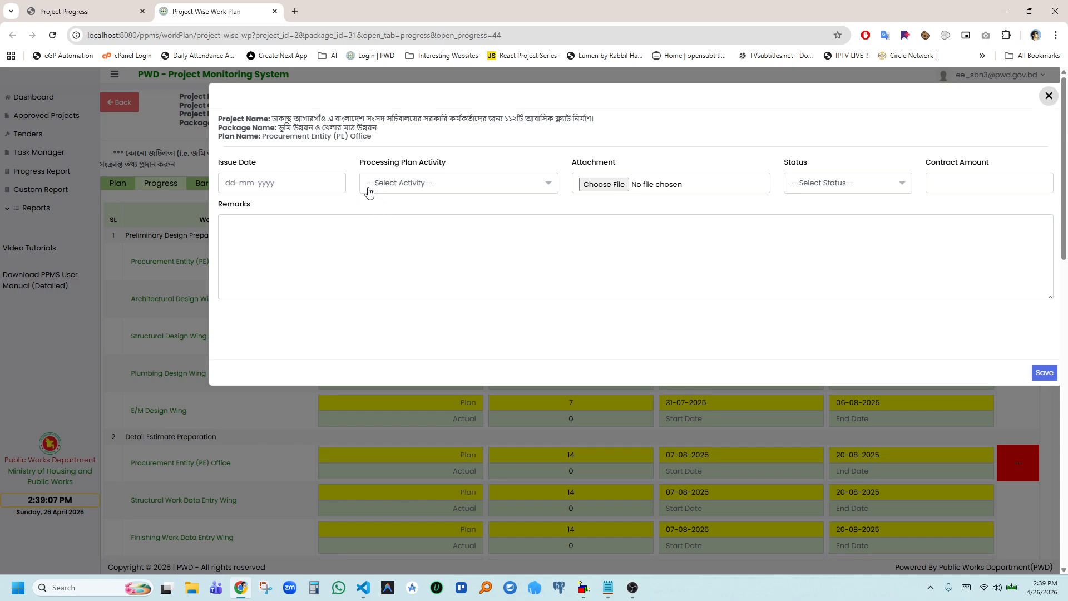
Set the Processing Plan Activity to Agreement with WO for the W-11 package
{"action": "left_click_drag", "start_coordinate": [360, 161], "coordinate": [463, 157]}
{"action": "left_click", "coordinate": [463, 156]}
{"action": "left_click", "coordinate": [453, 179]}
{"action": "left_click", "coordinate": [414, 188]}
{"action": "left_click", "coordinate": [520, 181]}
{"action": "left_click", "coordinate": [521, 180]}
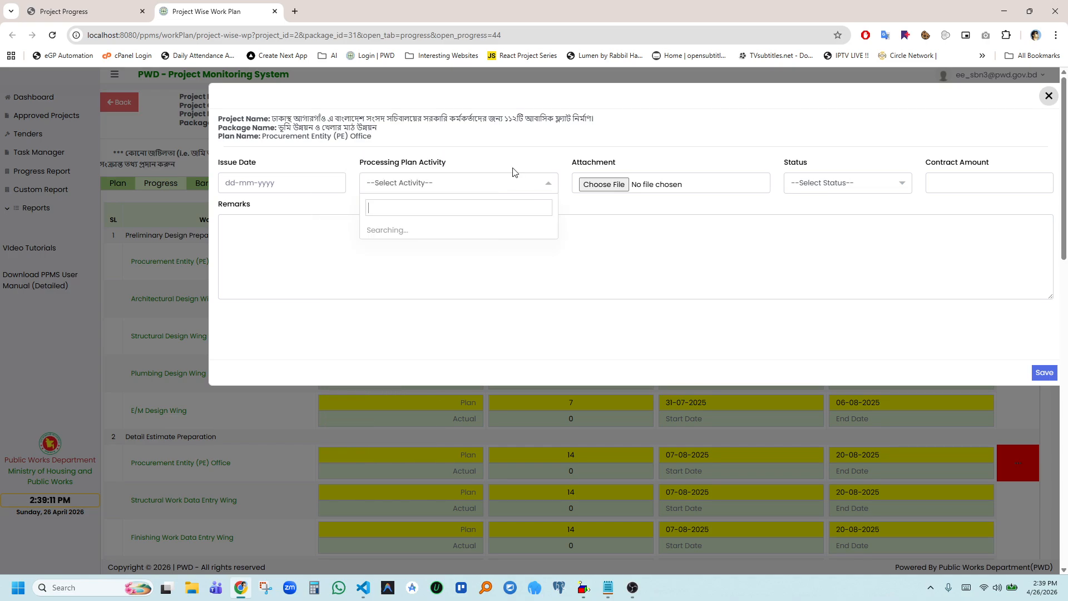
{"action": "left_click", "coordinate": [492, 184]}
{"action": "left_click", "coordinate": [488, 192]}
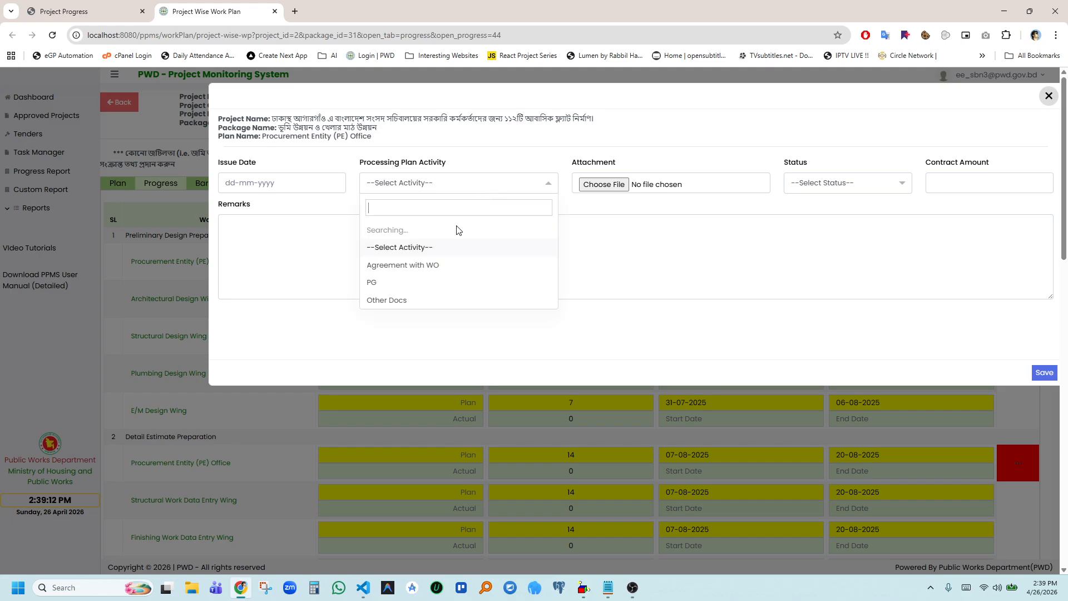
{"action": "left_click", "coordinate": [413, 277]}
{"action": "left_click", "coordinate": [412, 190]}
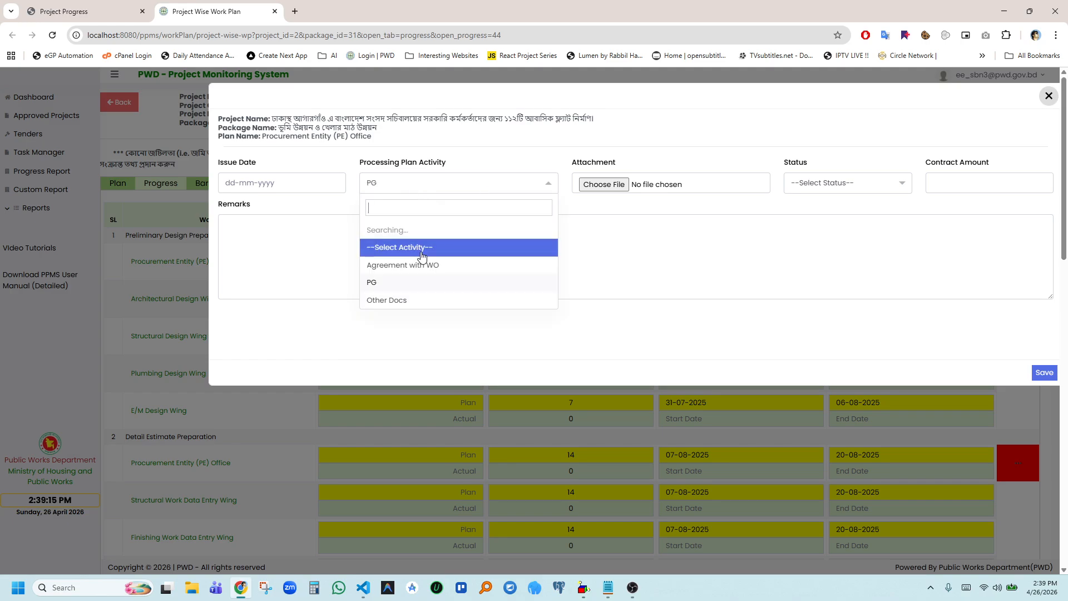
{"action": "left_click", "coordinate": [414, 265]}
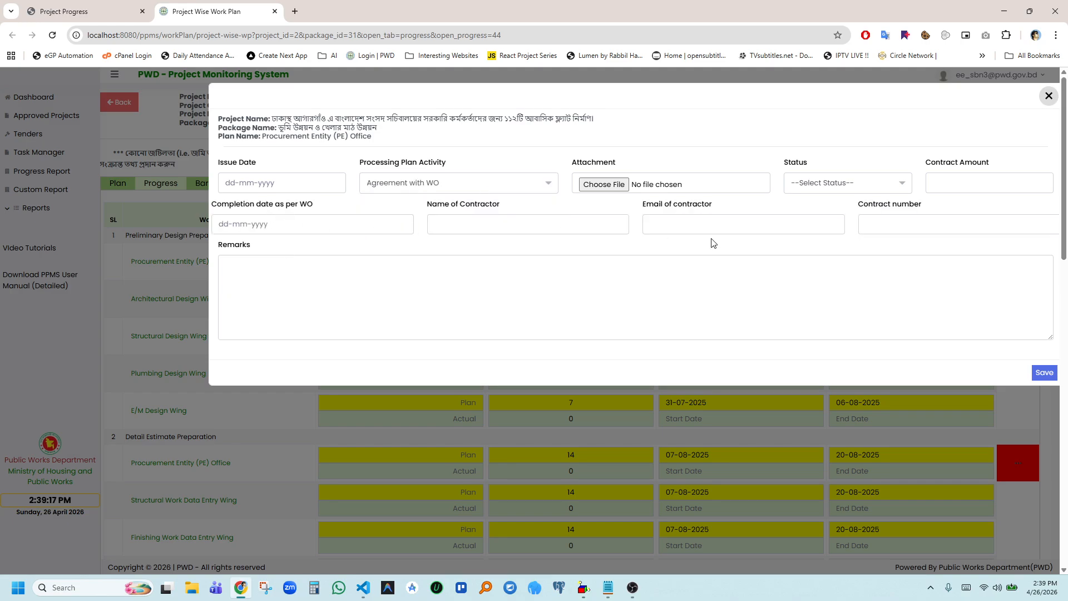
Set the issue date to 20-04-2026 and open the attachment file chooser, cancelling it without picking a file
{"action": "left_click", "coordinate": [273, 192]}
{"action": "left_click", "coordinate": [243, 295]}
{"action": "left_click", "coordinate": [612, 187]}
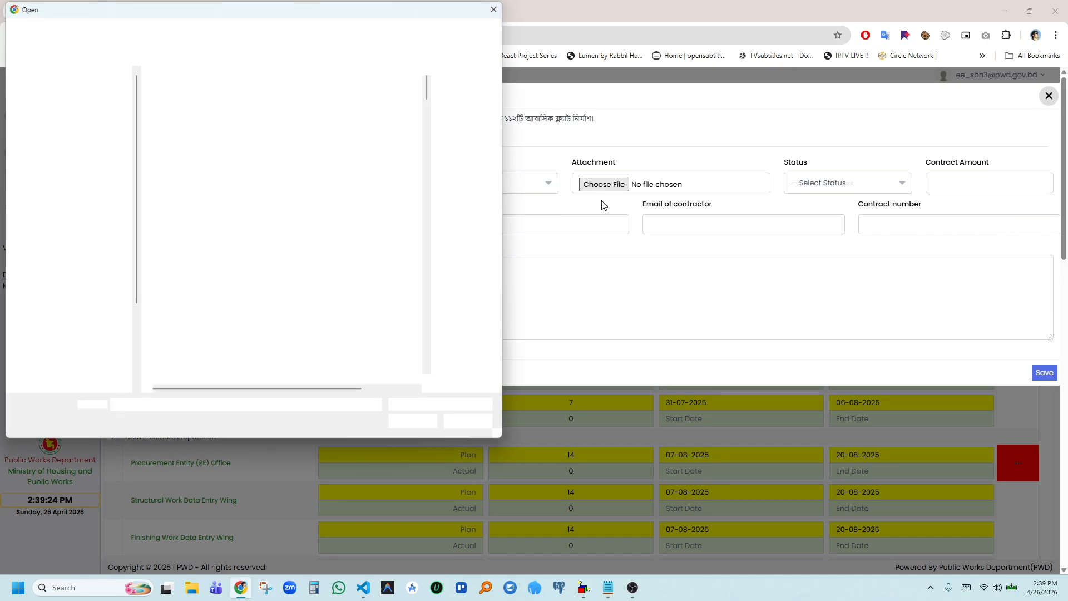
{"action": "left_click", "coordinate": [494, 8]}
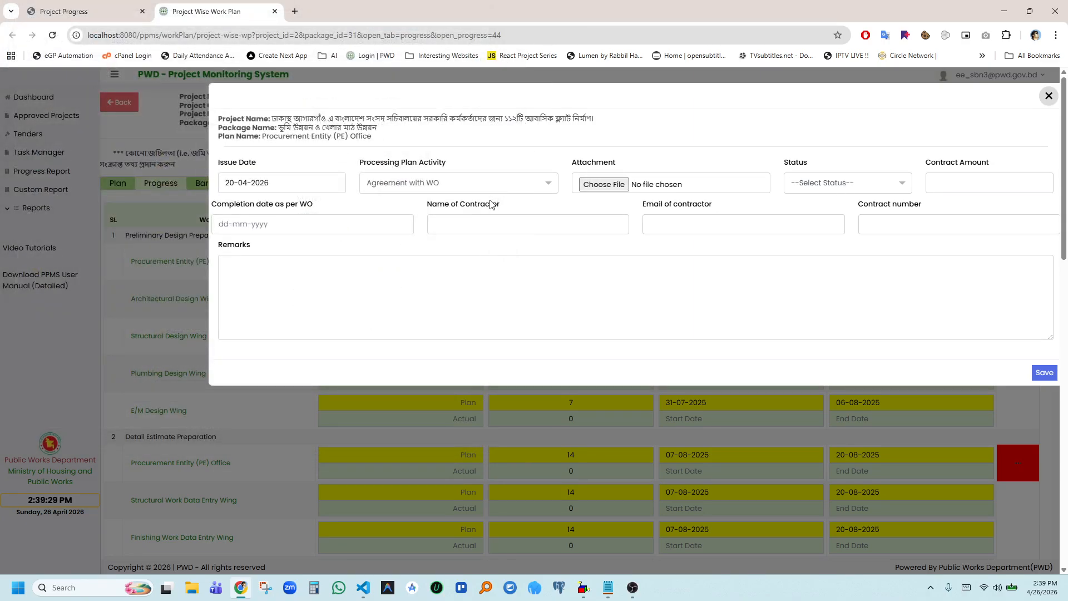
Set the status to Completed and the contract amount to 6000000.00
{"action": "left_click", "coordinate": [853, 183]}
{"action": "left_click", "coordinate": [830, 251]}
{"action": "left_click", "coordinate": [952, 187]}
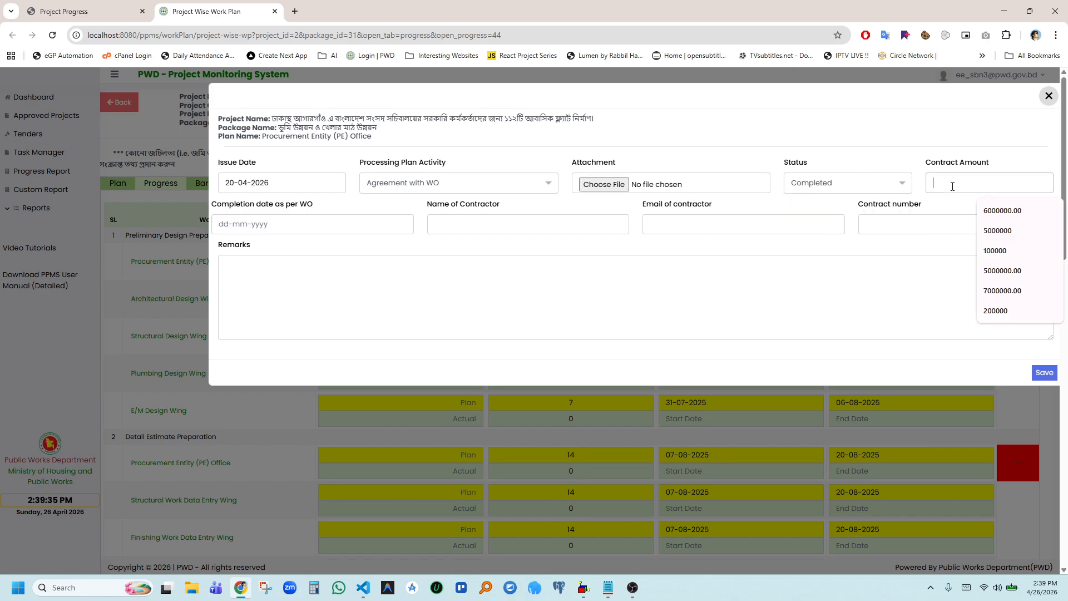
{"action": "left_click", "coordinate": [1001, 211]}
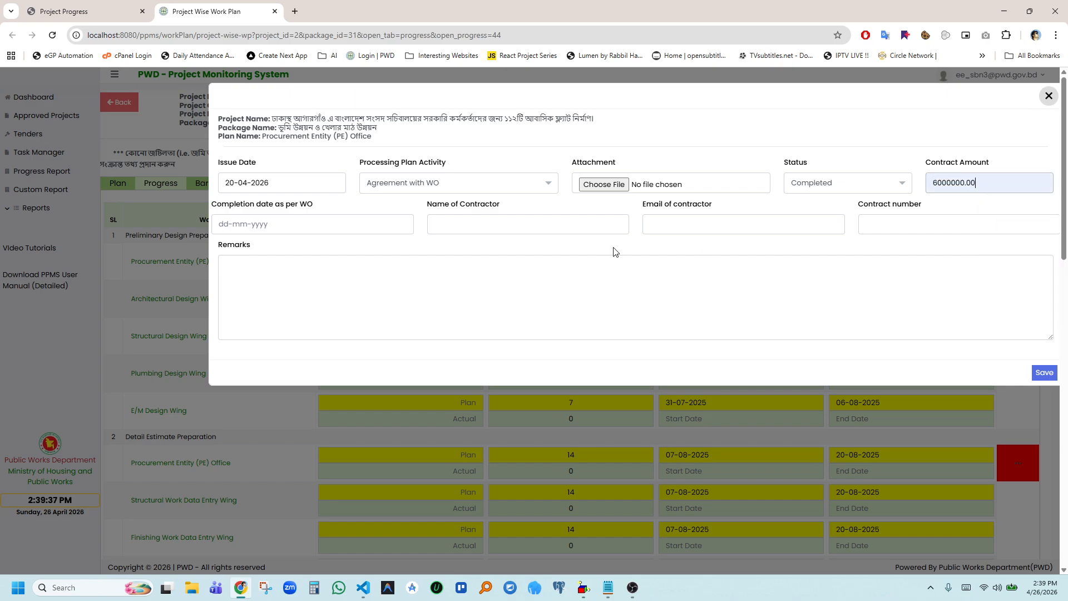
Set the completion date as per WO to 20-04-2026 and the contractor name to test8 enterprise
{"action": "left_click", "coordinate": [339, 229]}
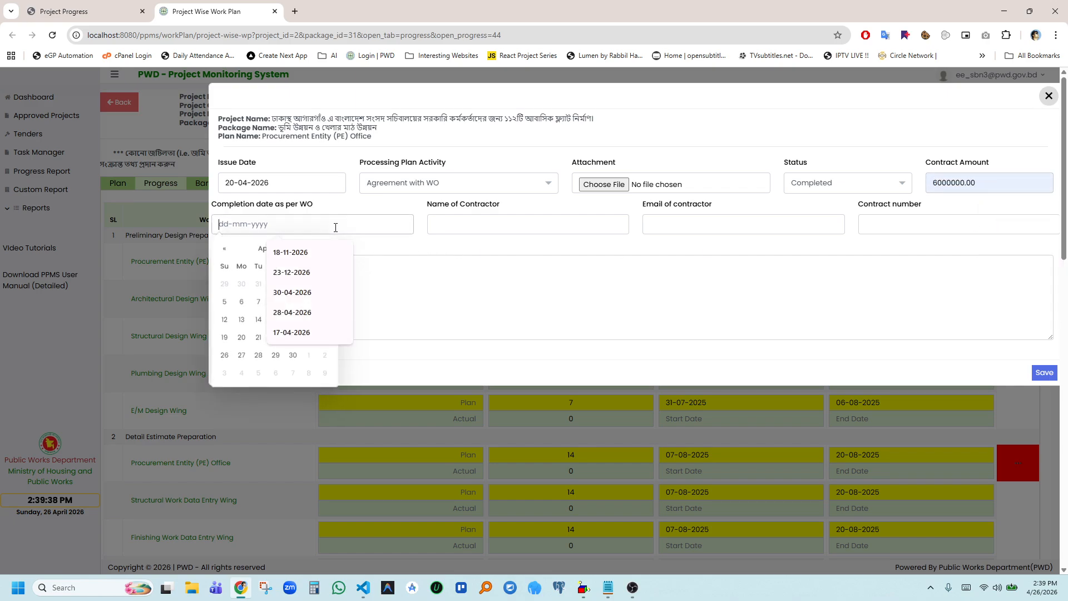
{"action": "left_click", "coordinate": [247, 343]}
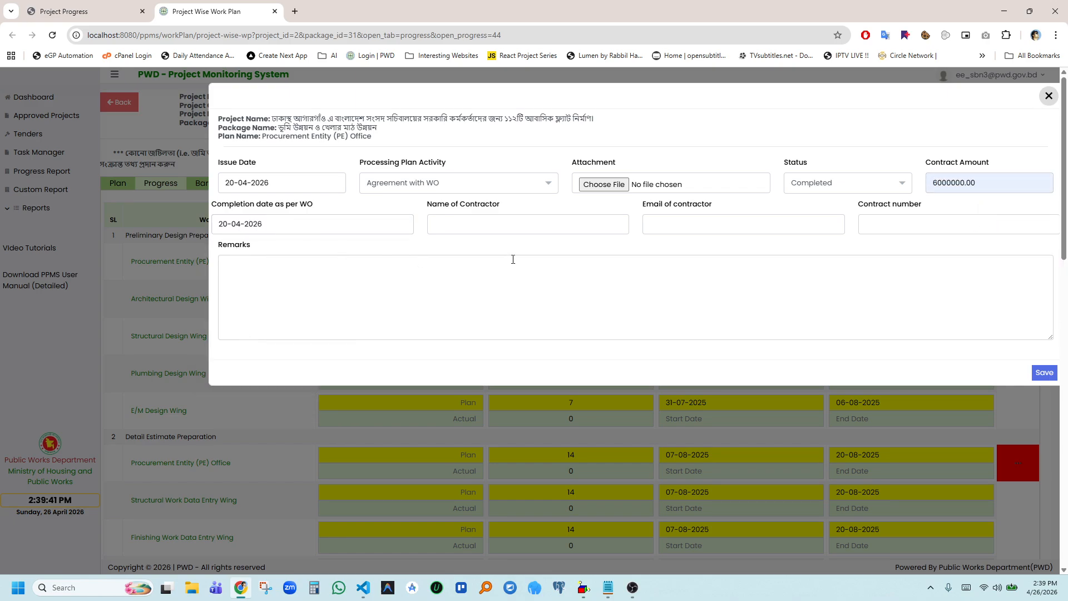
{"action": "left_click", "coordinate": [508, 222]}
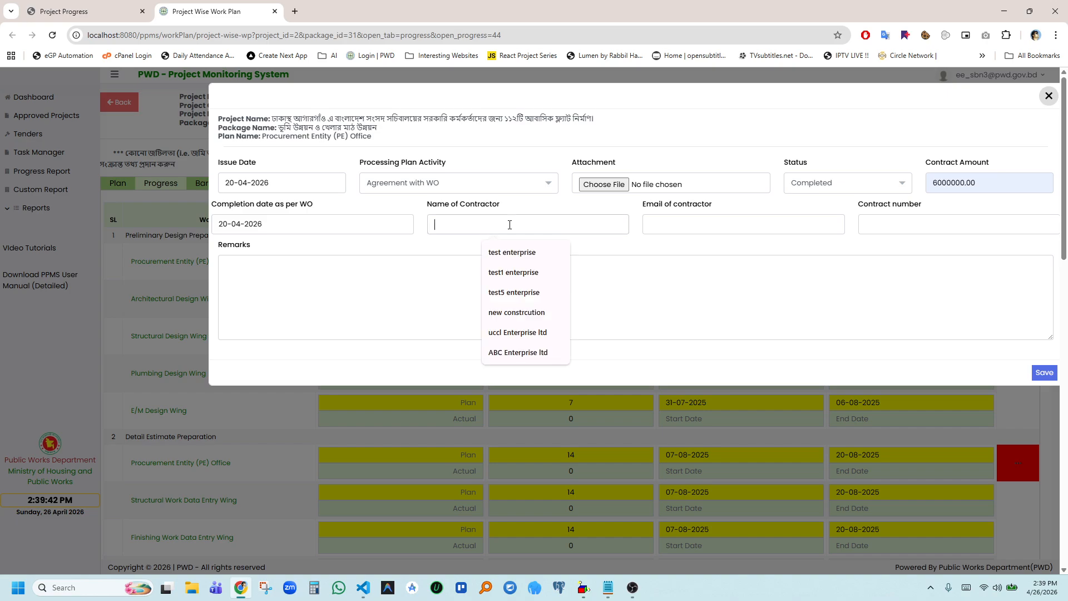
{"action": "left_click", "coordinate": [518, 273]}
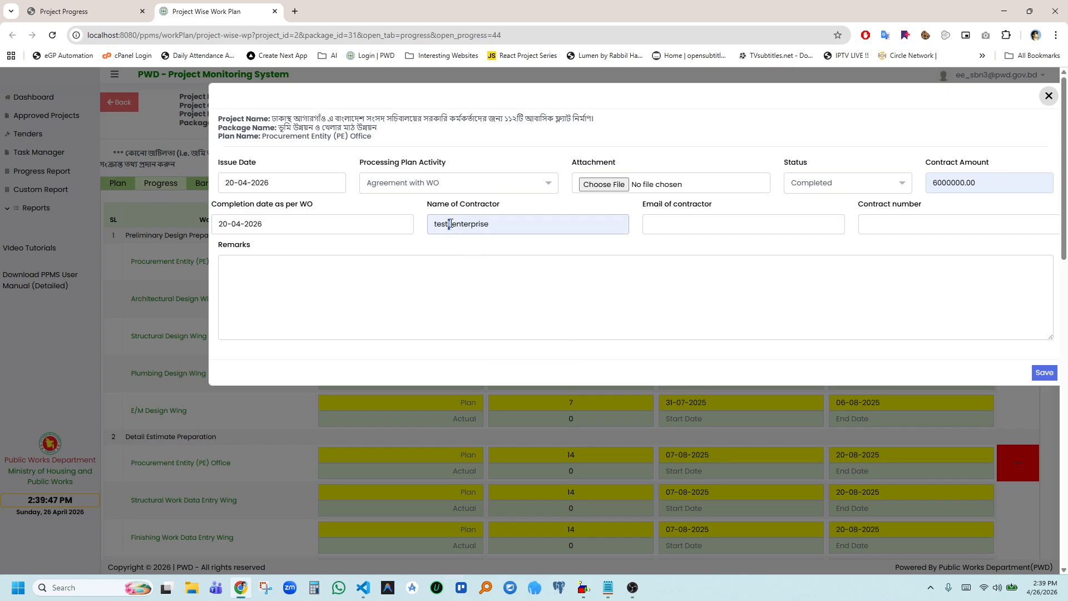
{"action": "type", "text": "8"}
Fill in the contractor's email and contact number, add the remark "ok", and save the W-11 contract information
{"action": "left_click", "coordinate": [671, 227]}
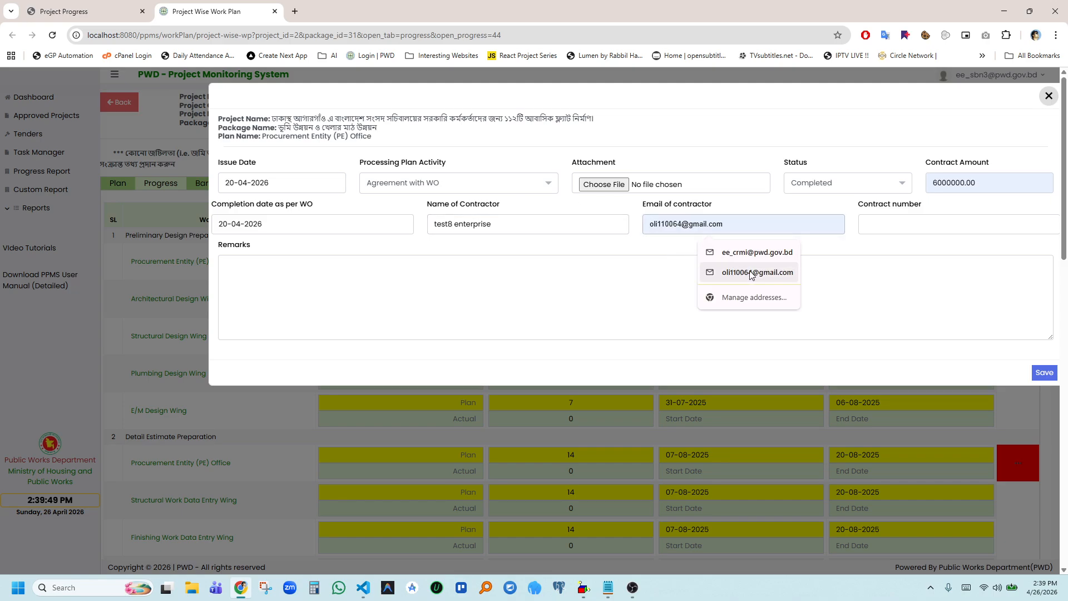
{"action": "type", "text": "t"}
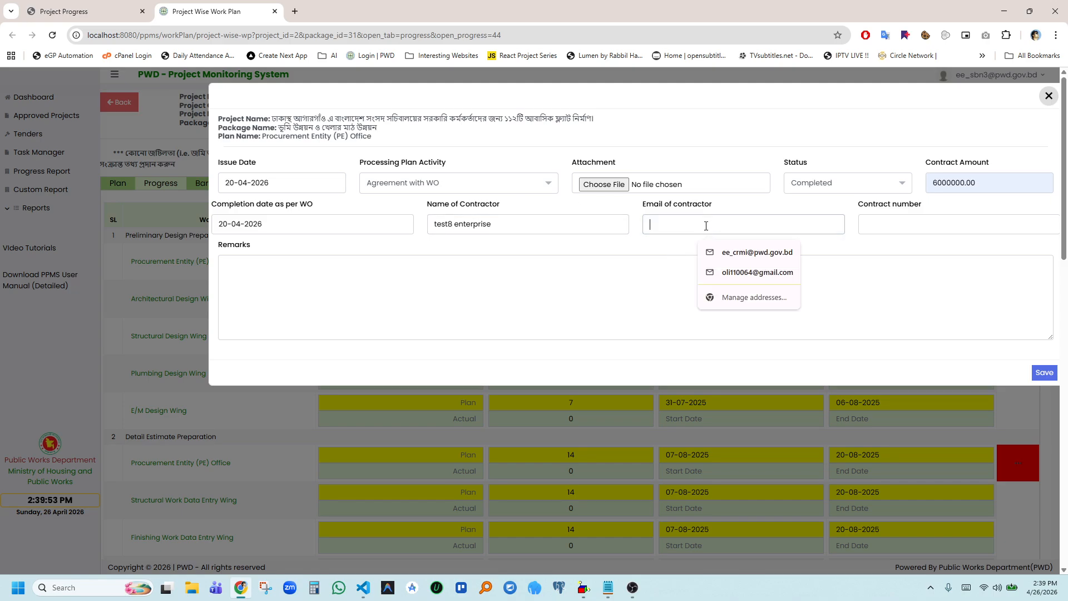
{"action": "left_click", "coordinate": [733, 254]}
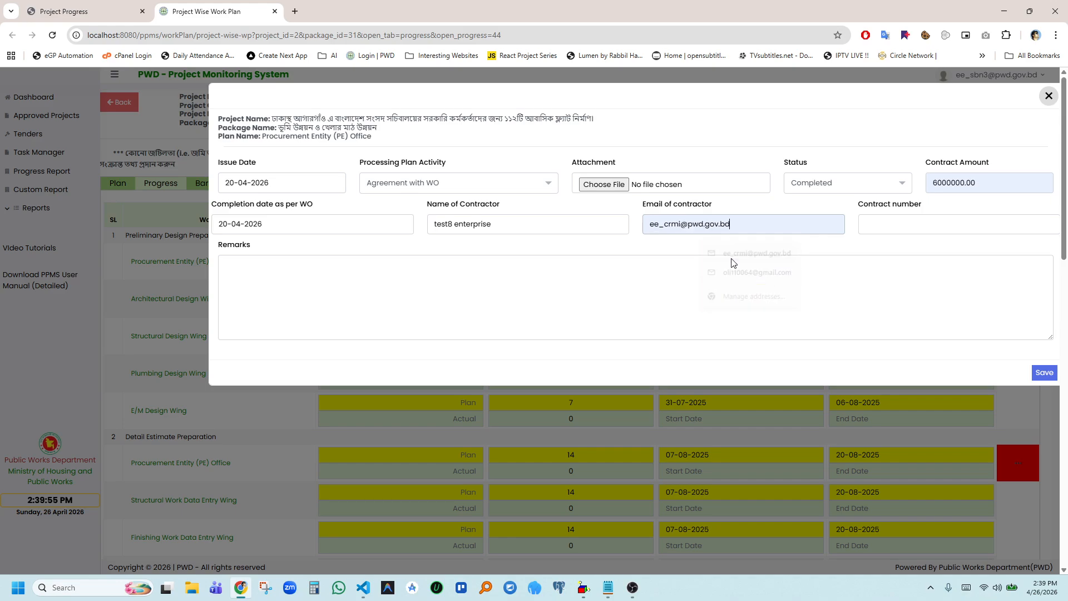
{"action": "left_click", "coordinate": [868, 223]}
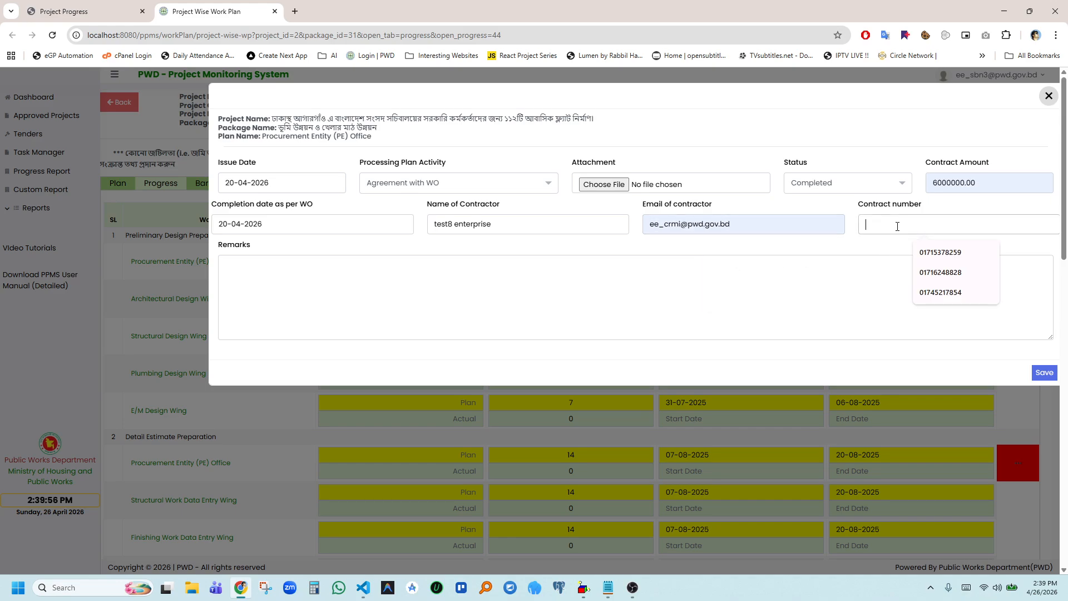
{"action": "left_click", "coordinate": [940, 272]}
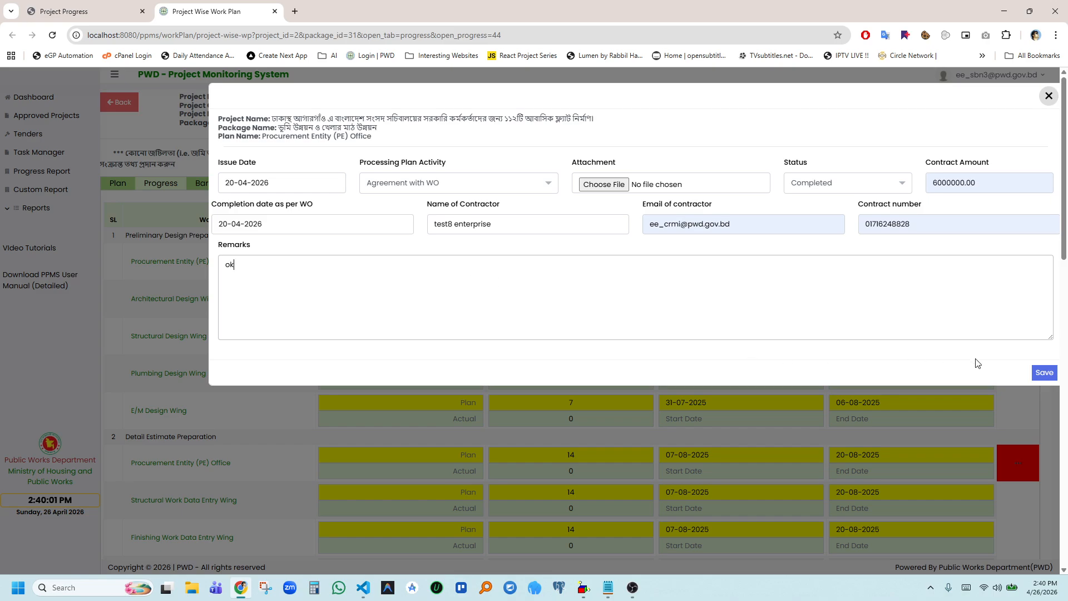
{"action": "left_click", "coordinate": [1044, 372]}
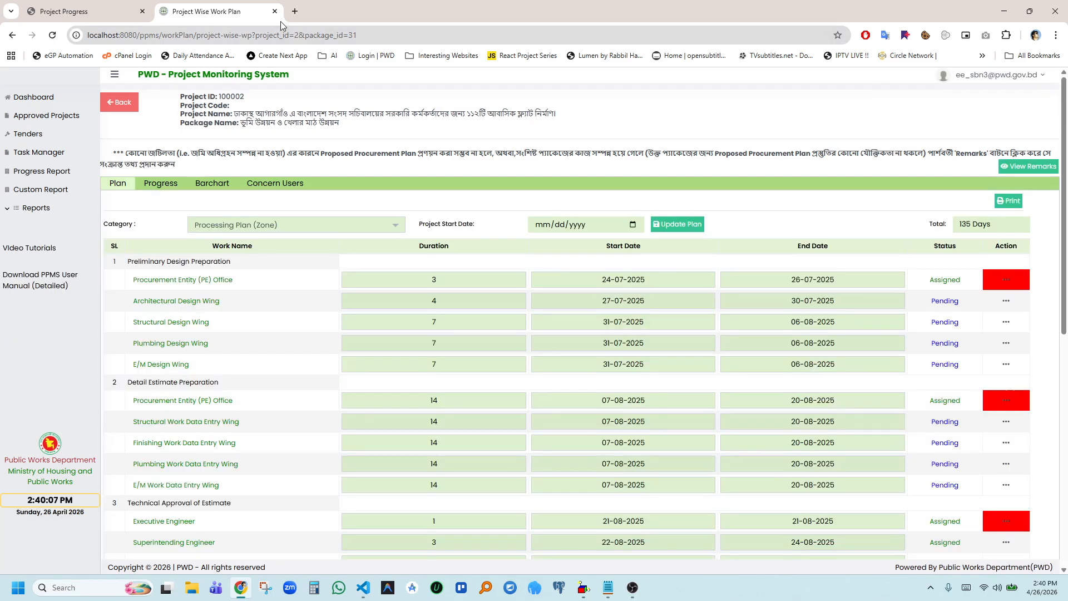
Leave the work plan and Edit Progress form, reload the Progress Report, and check the W-11 package's row
{"action": "left_click", "coordinate": [274, 11]}
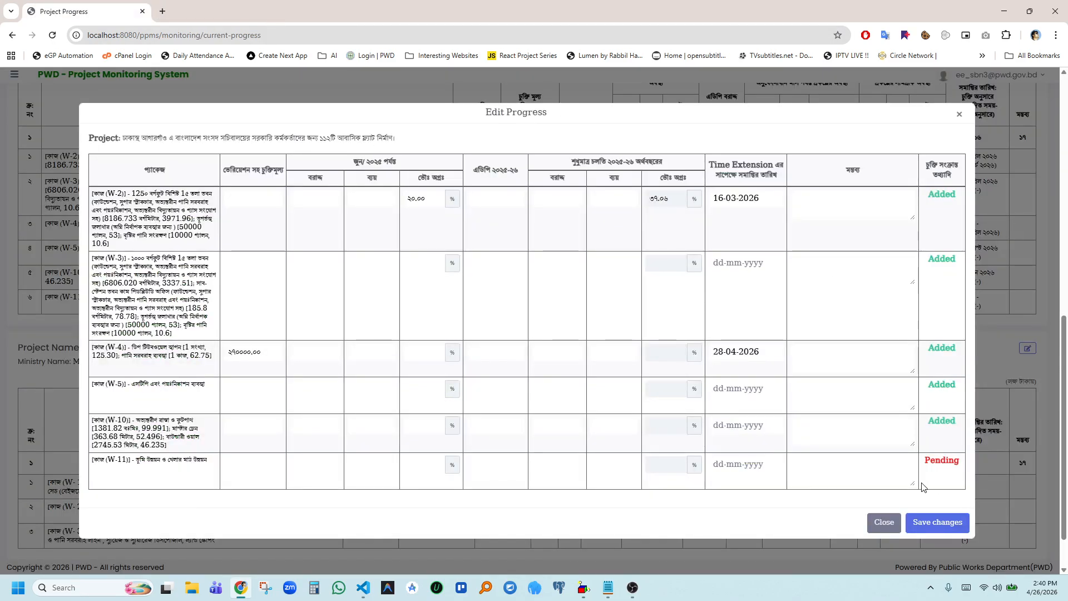
{"action": "left_click", "coordinate": [959, 114]}
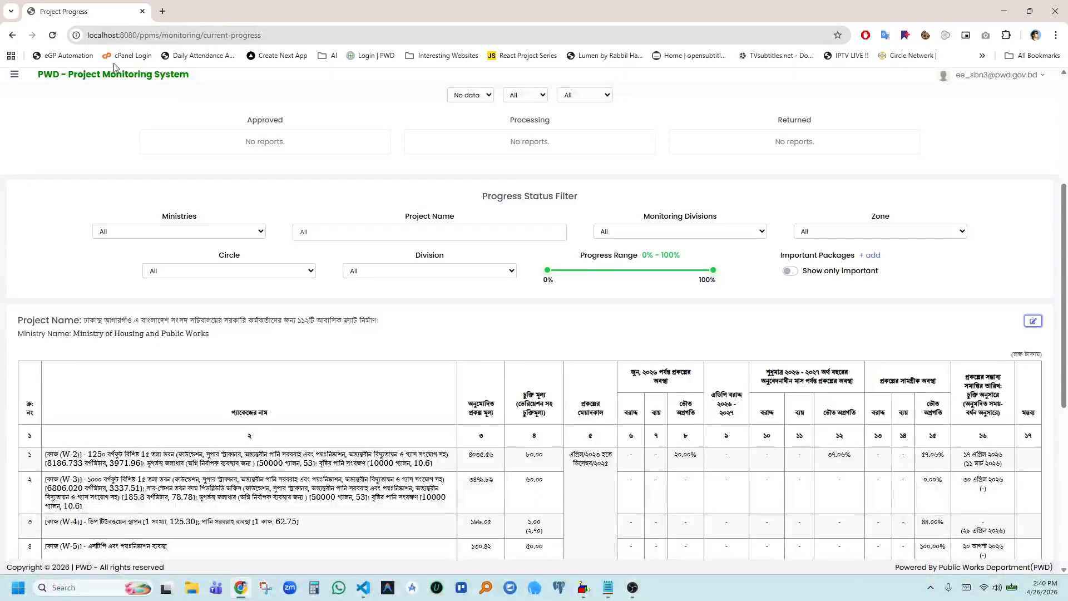
{"action": "left_click", "coordinate": [51, 38]}
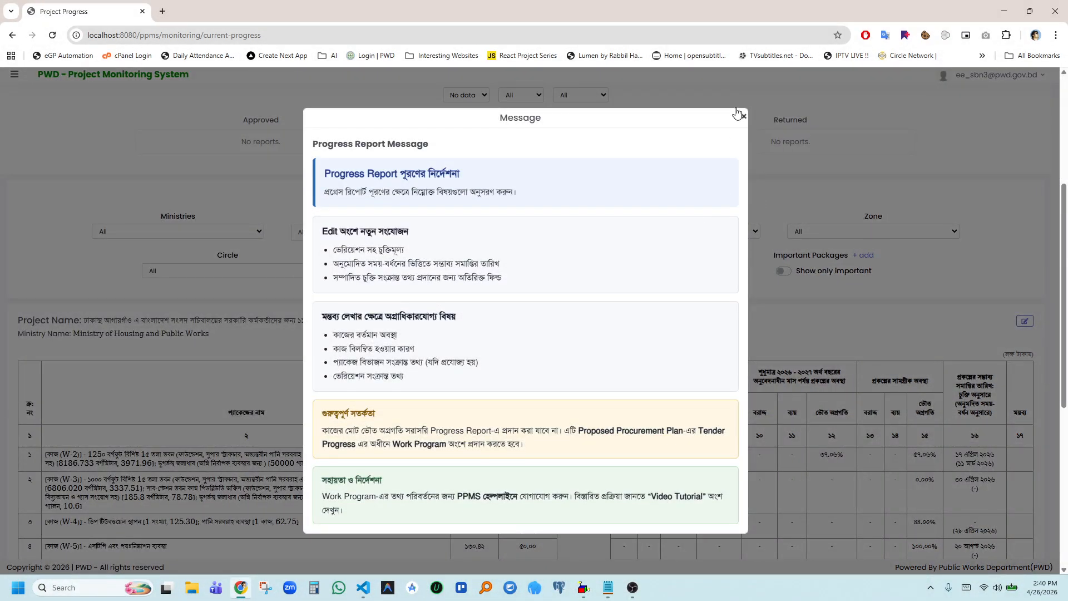
{"action": "left_click", "coordinate": [744, 117]}
{"action": "scroll", "coordinate": [807, 219], "scroll_direction": "down", "scroll_amount": 3}
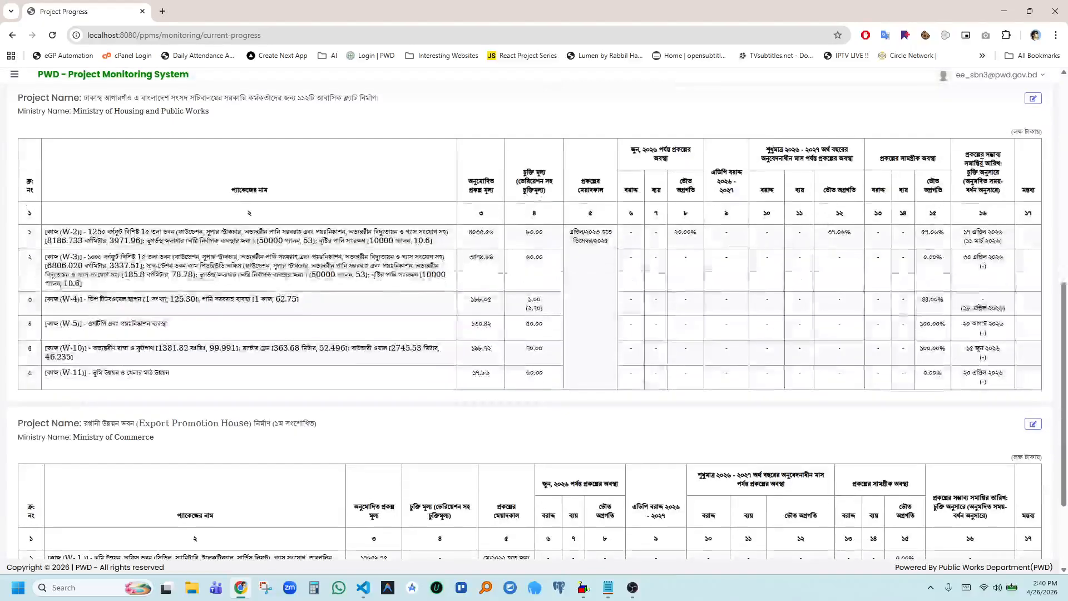
Reopen the first project's progress editing form, review the W-11 package's contract information, and close both without changes
{"action": "left_click", "coordinate": [1027, 99]}
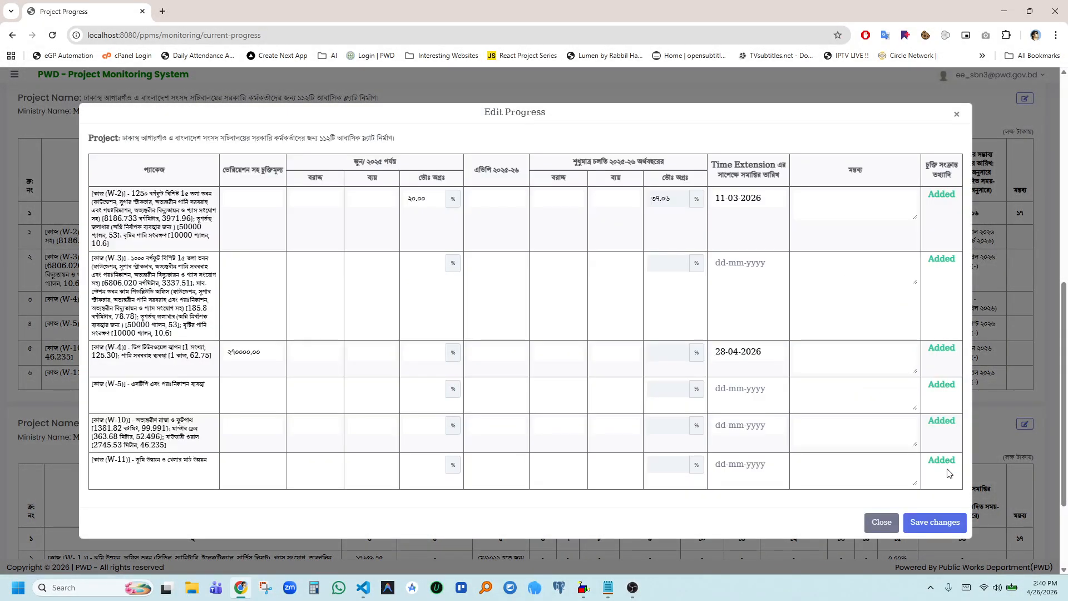
{"action": "left_click", "coordinate": [942, 461]}
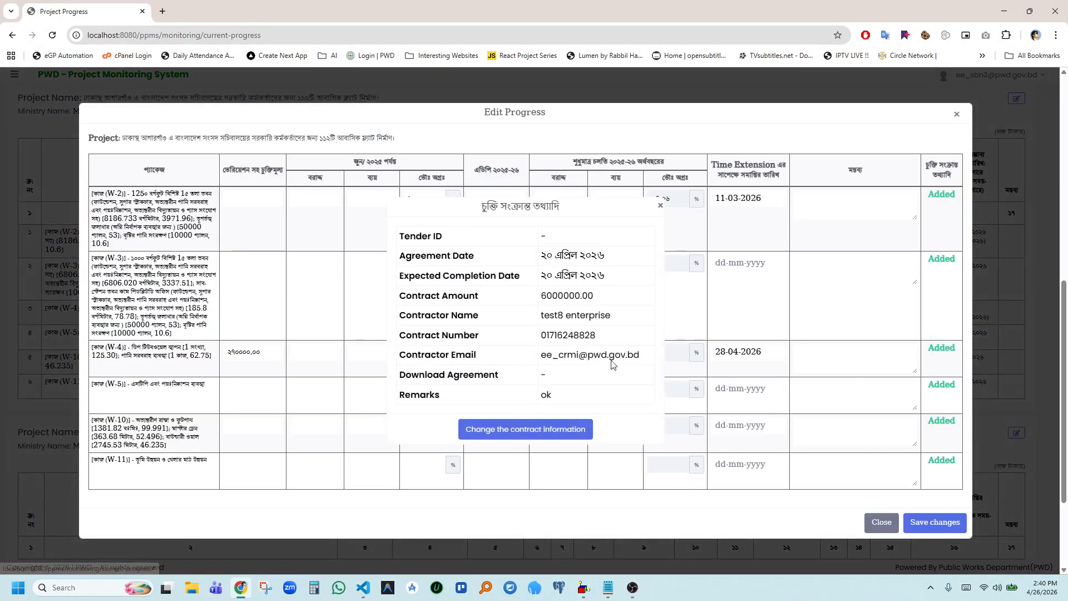
{"action": "left_click", "coordinate": [661, 205]}
{"action": "left_click", "coordinate": [957, 114]}
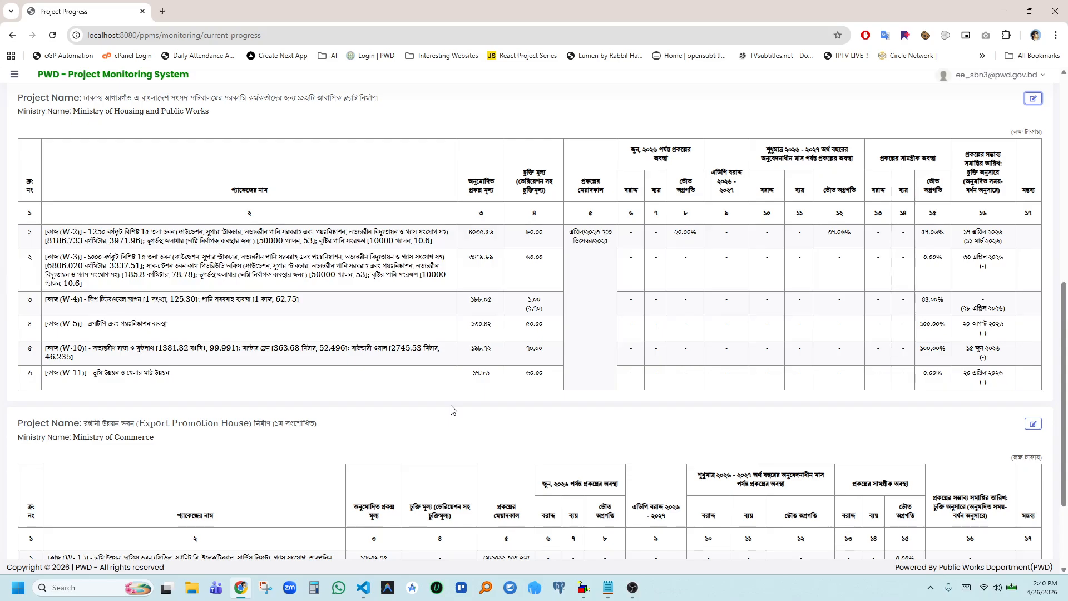
{"action": "scroll", "coordinate": [570, 406], "scroll_direction": "up", "scroll_amount": 4}
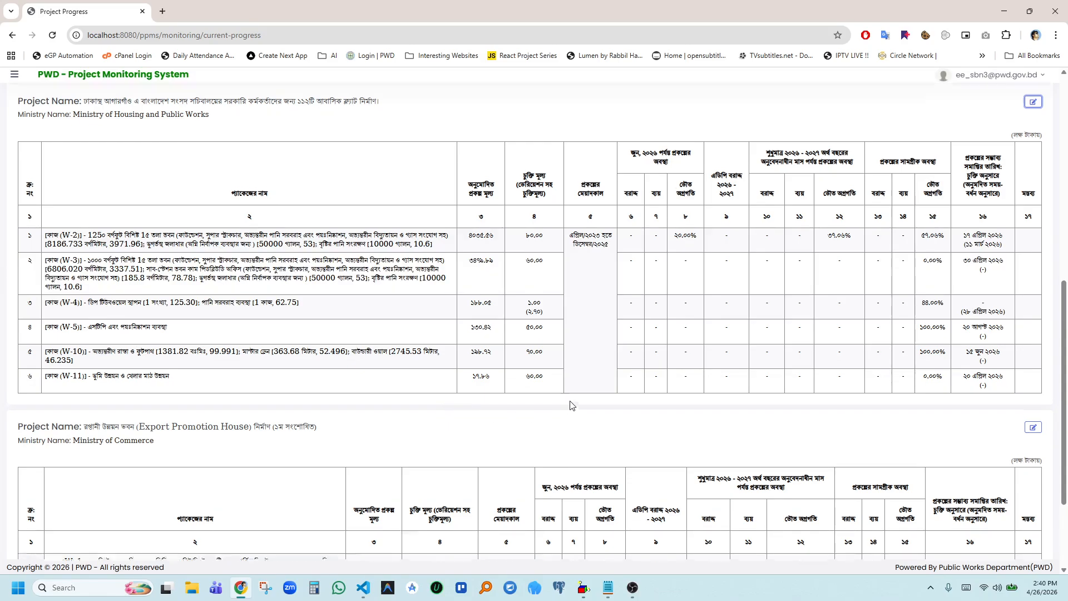
Open the Export Promotion House project's progress editing form, view the W-1 package's pending contract entry page, and return to the form
{"action": "scroll", "coordinate": [571, 405], "scroll_direction": "down", "scroll_amount": 3}
{"action": "scroll", "coordinate": [570, 406], "scroll_direction": "down", "scroll_amount": 4}
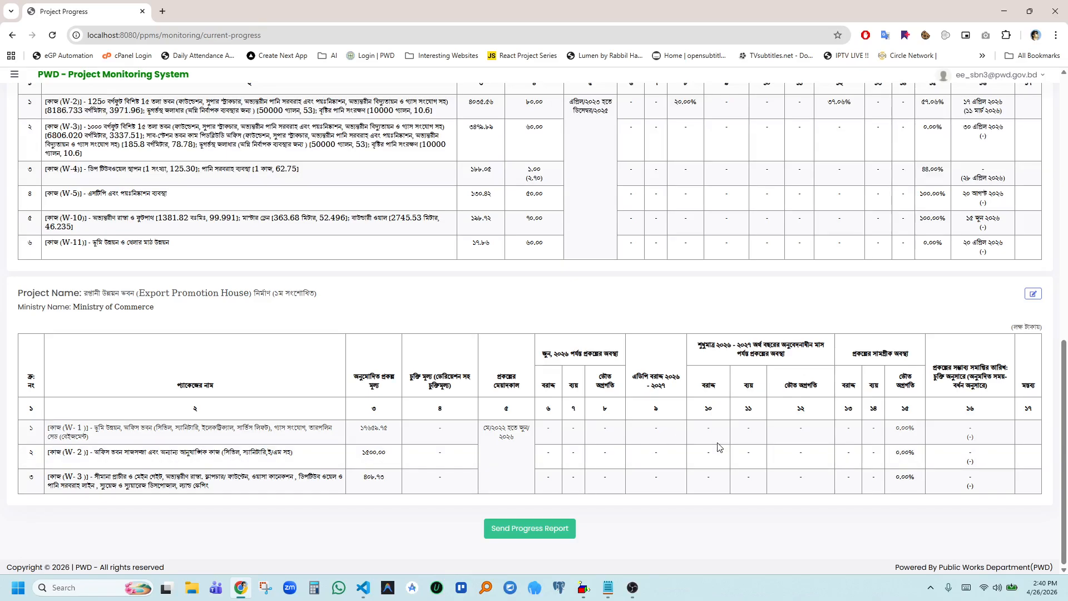
{"action": "left_click", "coordinate": [1034, 293]}
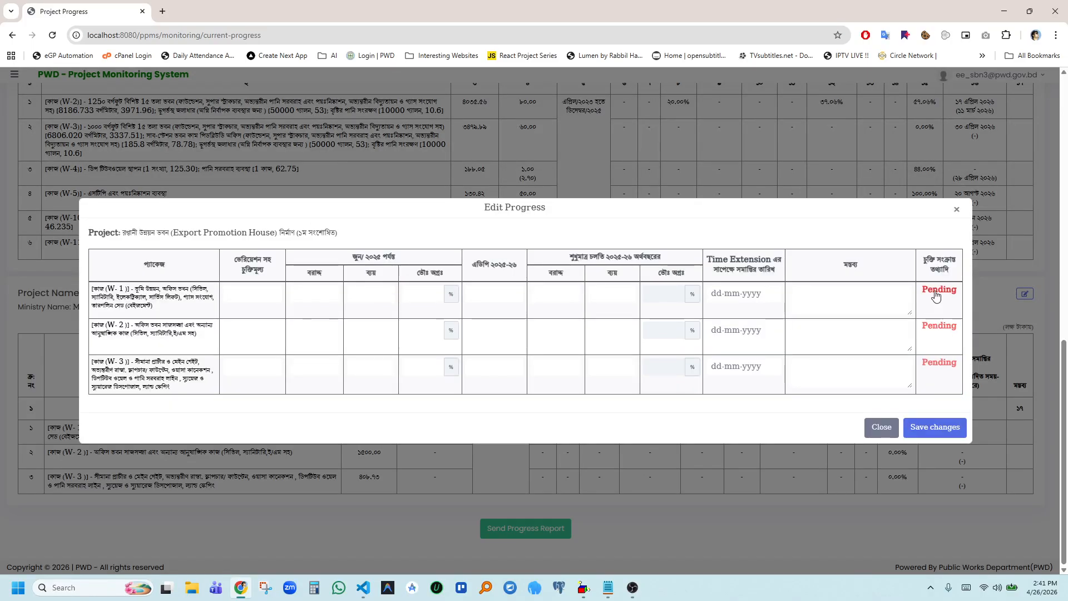
{"action": "left_click", "coordinate": [938, 293]}
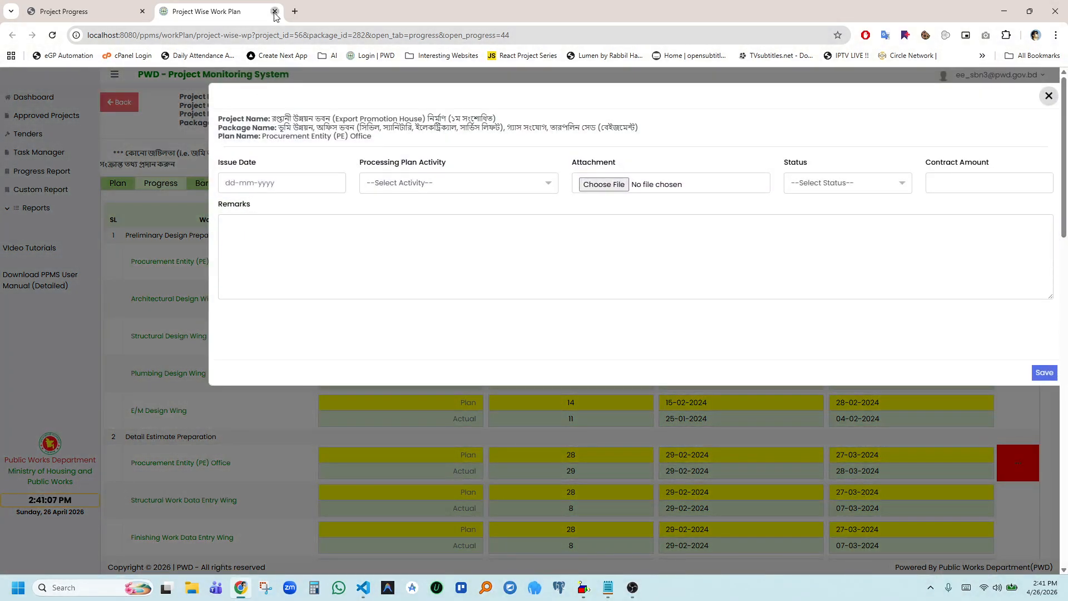
{"action": "left_click", "coordinate": [275, 12]}
Read the W-2 package's prerequisites for contract information, open its proposed procurement plan page, and return to the form
{"action": "left_click", "coordinate": [926, 328]}
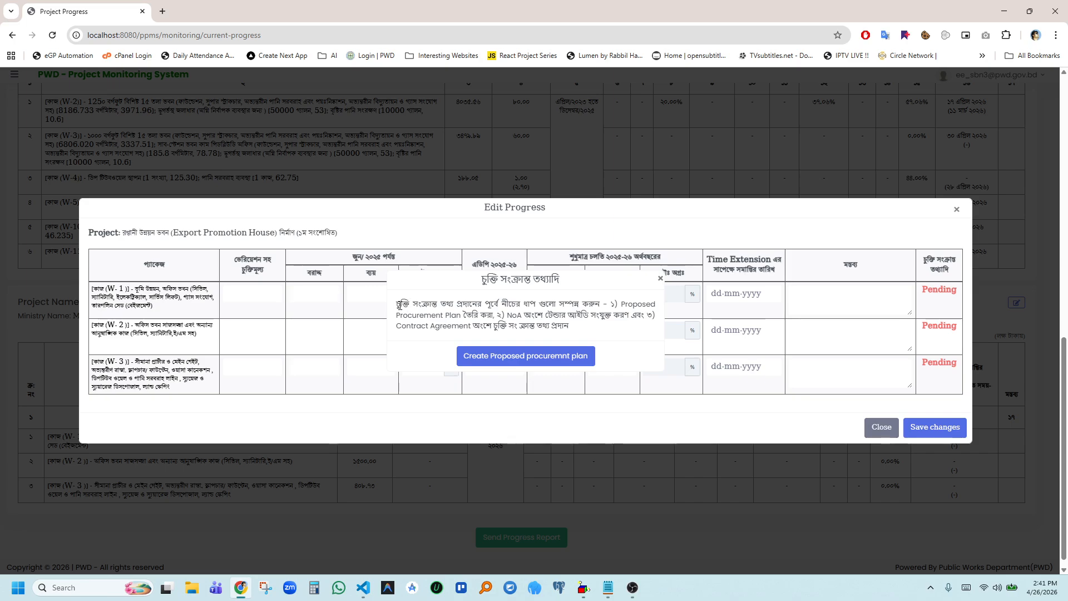
{"action": "left_click_drag", "start_coordinate": [399, 305], "coordinate": [606, 332]}
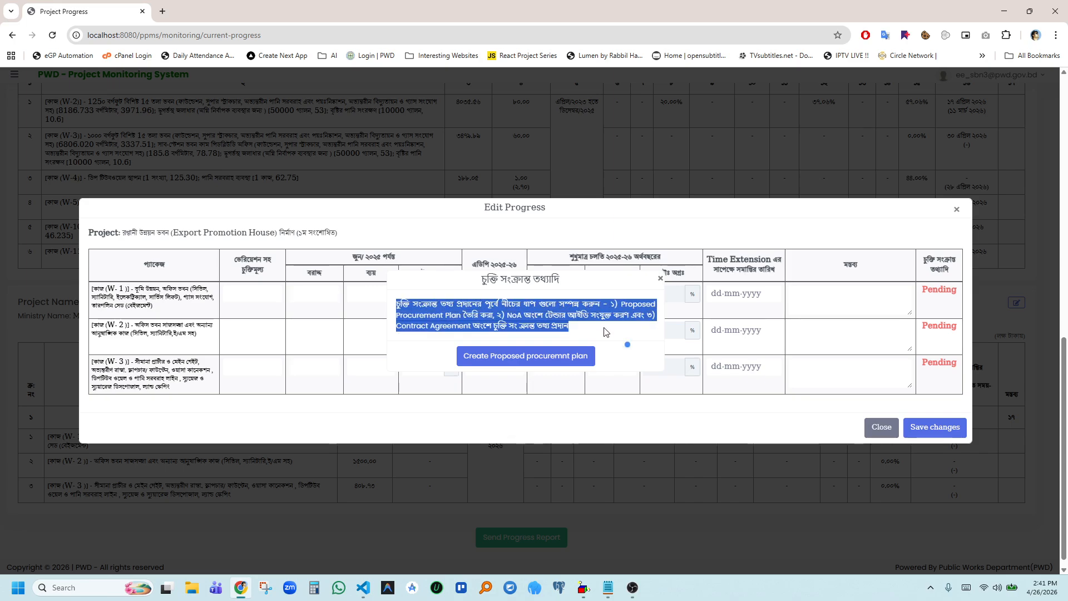
{"action": "left_click", "coordinate": [582, 331]}
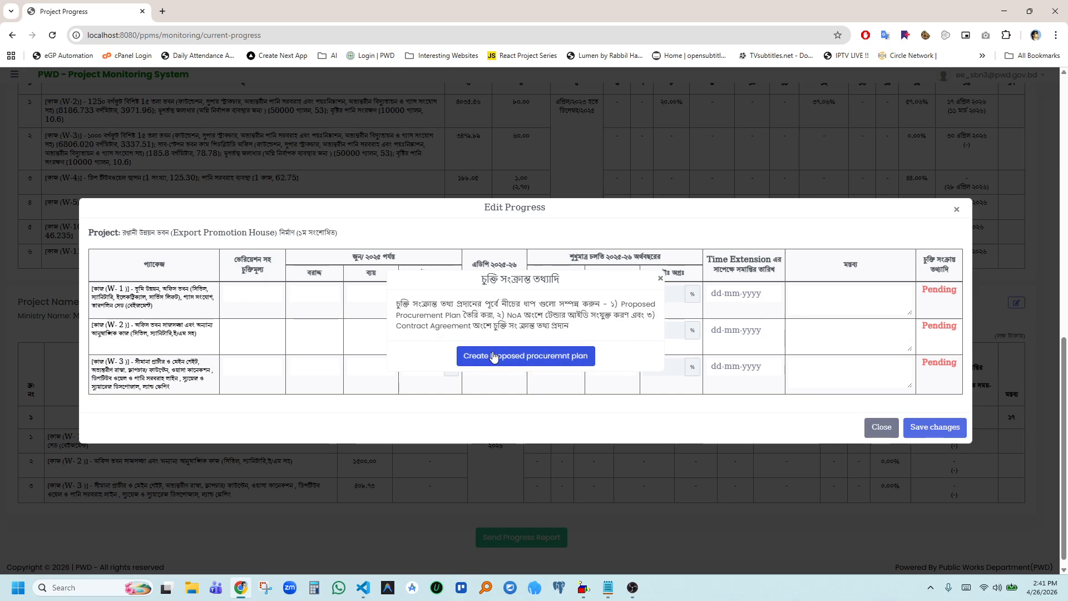
{"action": "left_click", "coordinate": [513, 357]}
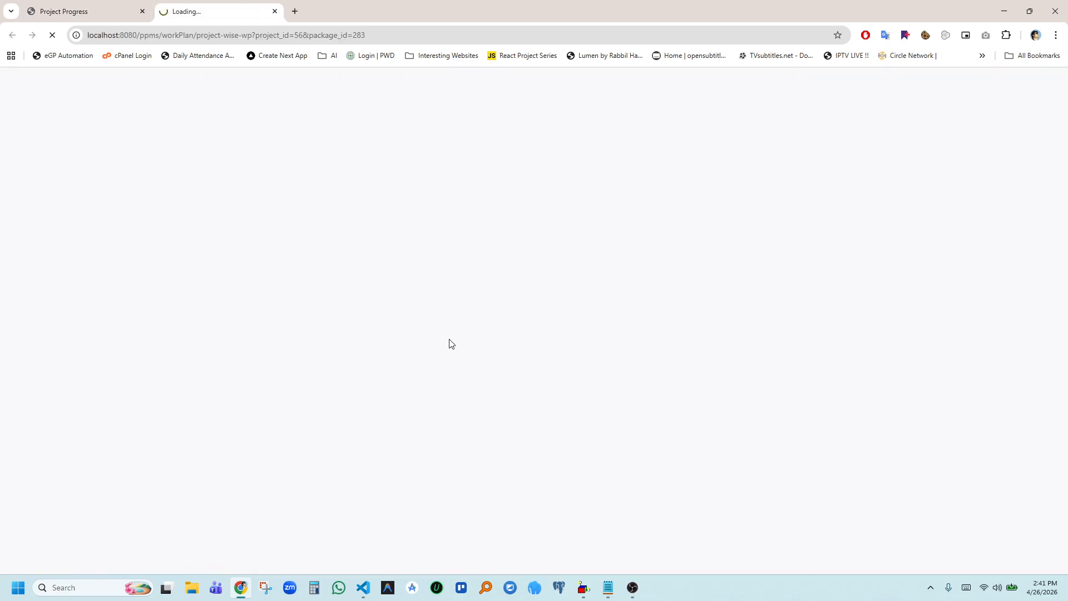
{"action": "left_click", "coordinate": [275, 11]}
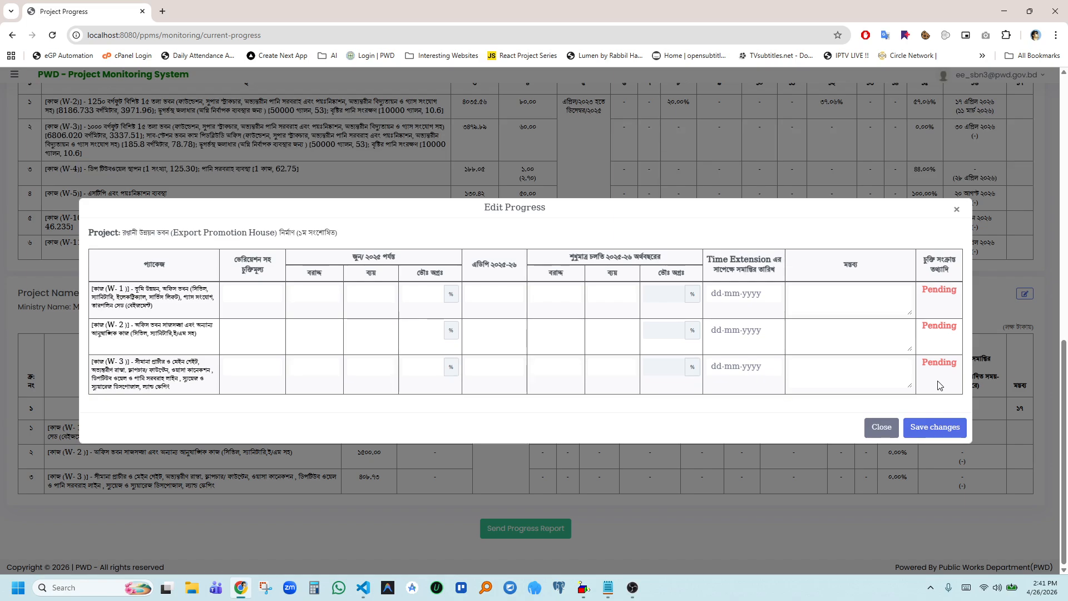
Open the W-3 package's pending contract entry page, return, and close the Export Promotion House editing form
{"action": "left_click", "coordinate": [942, 364]}
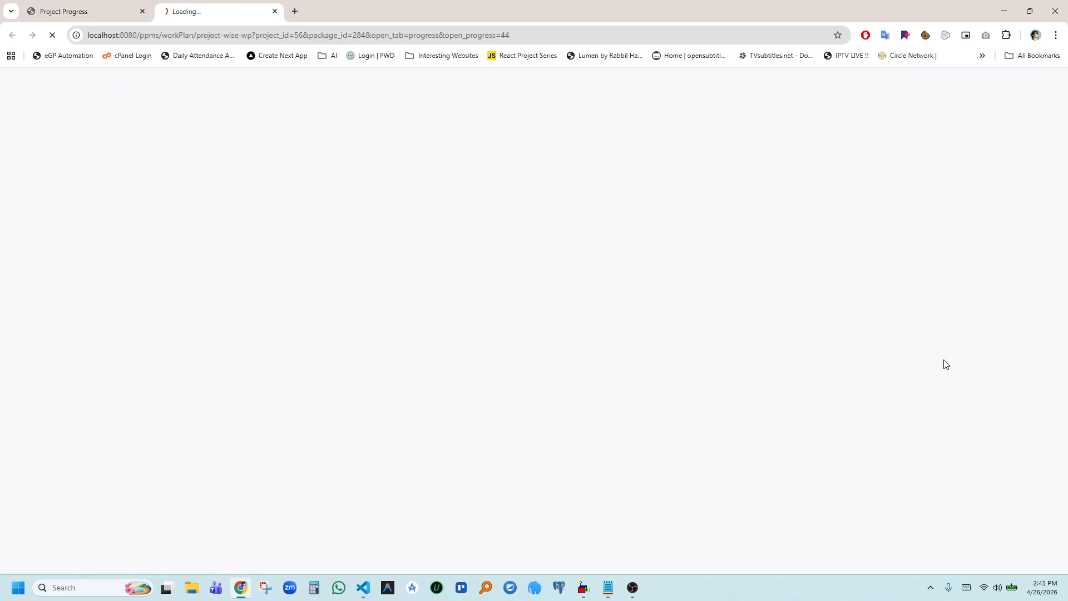
{"action": "left_click", "coordinate": [275, 11]}
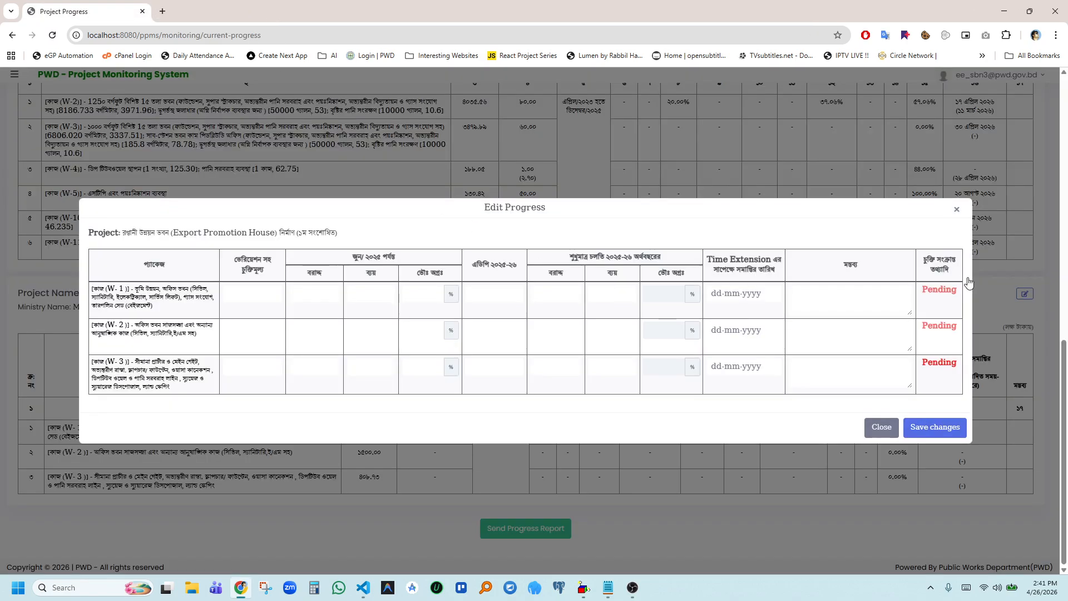
{"action": "left_click", "coordinate": [957, 209]}
Go to the Custom Report page and dismiss its instruction message
{"action": "scroll", "coordinate": [240, 302], "scroll_direction": "up", "scroll_amount": 4}
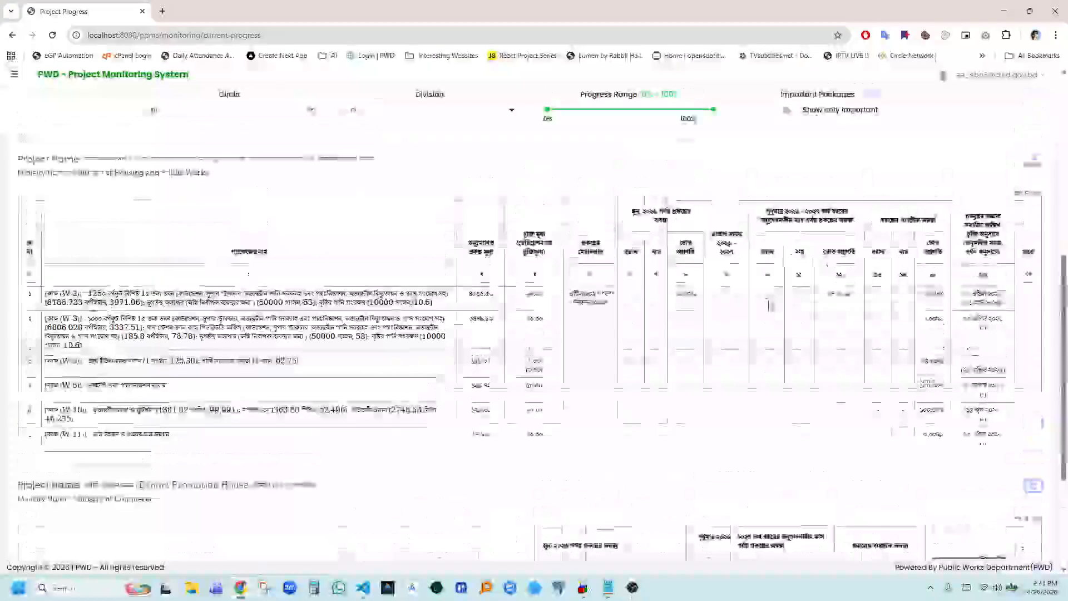
{"action": "scroll", "coordinate": [405, 267], "scroll_direction": "up", "scroll_amount": 7}
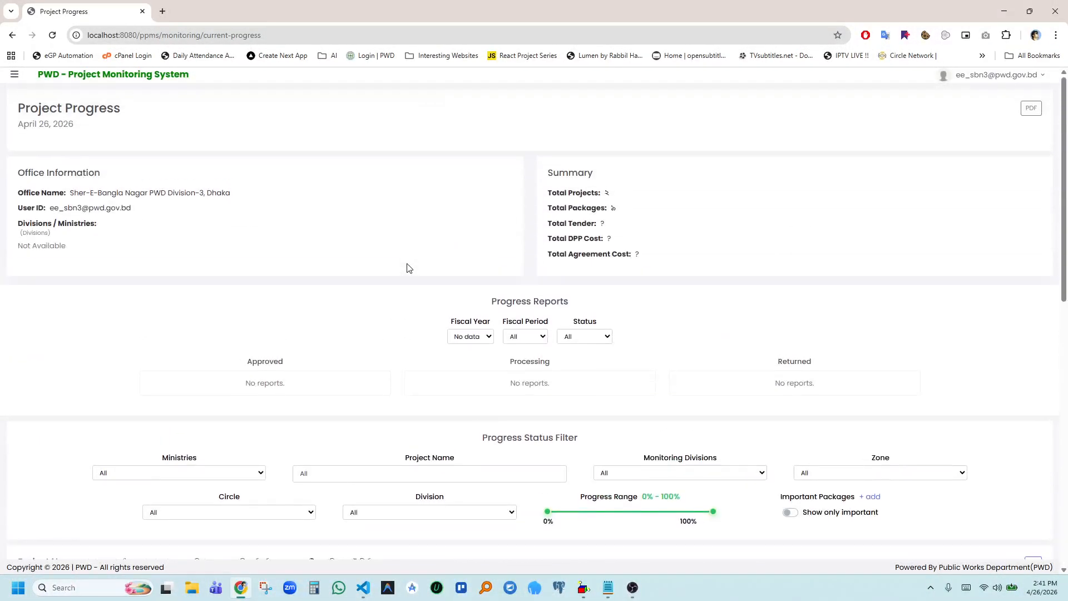
{"action": "left_click", "coordinate": [14, 76]}
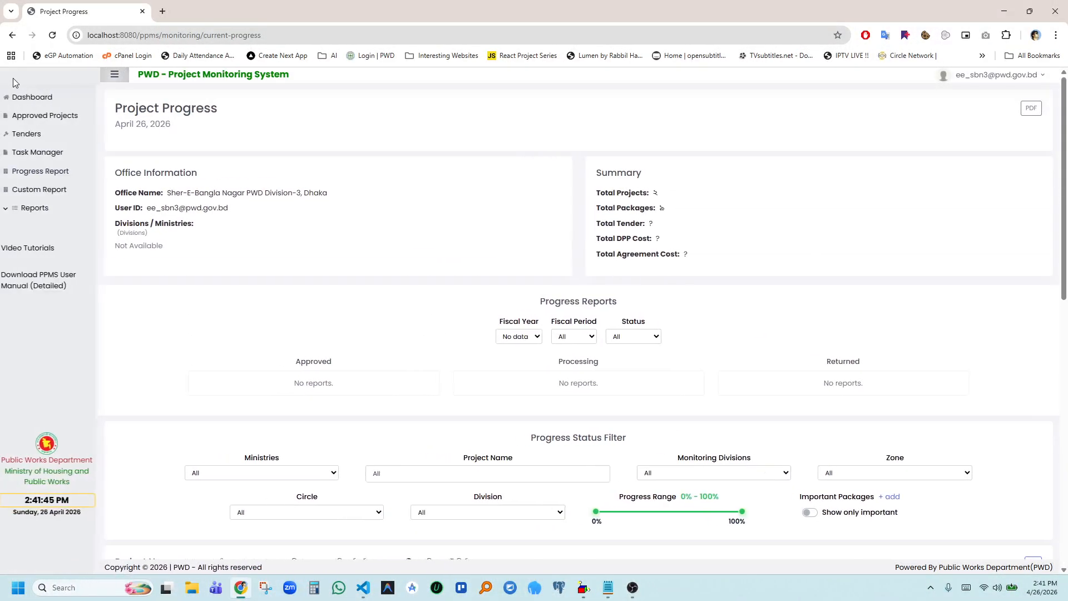
{"action": "left_click", "coordinate": [60, 195]}
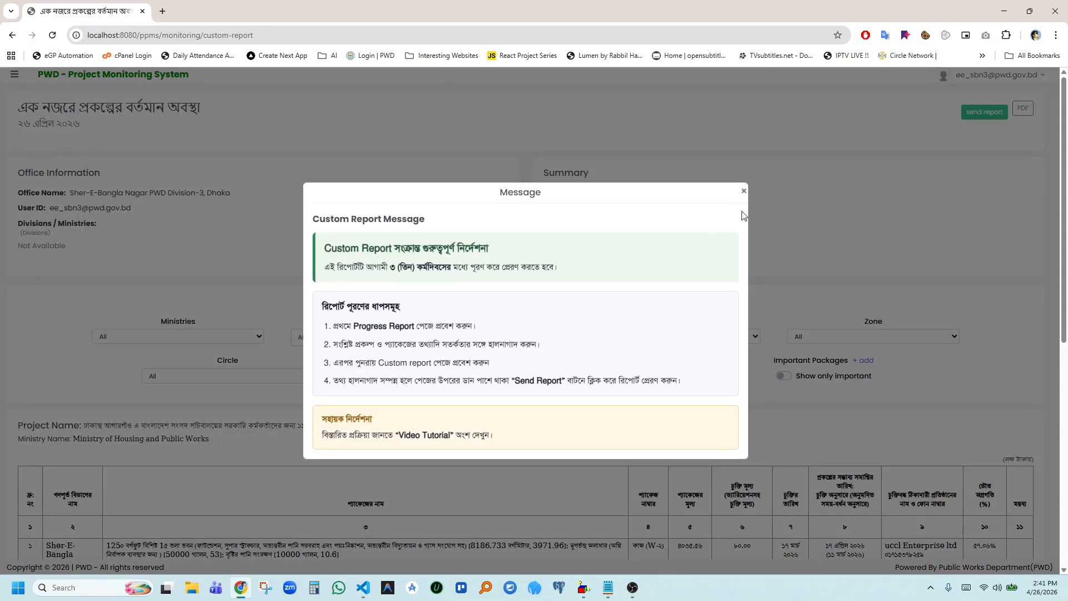
{"action": "left_click", "coordinate": [743, 192]}
Check both projects' package rows in the Custom Report, especially the W-11 row, with the page enlarged to 150%
{"action": "scroll", "coordinate": [448, 343], "scroll_direction": "down", "scroll_amount": 8}
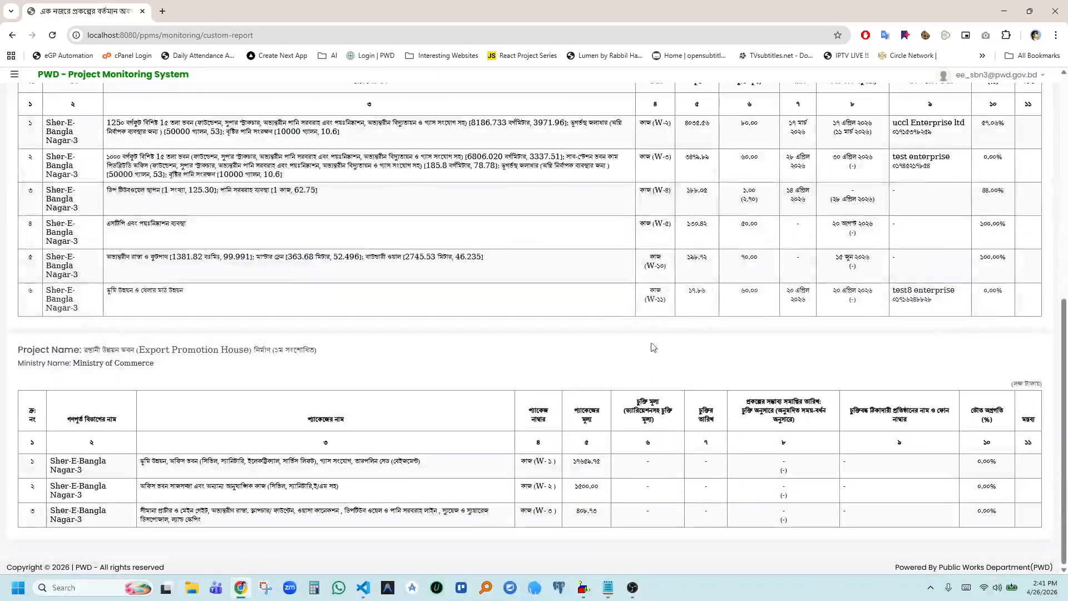
{"action": "scroll", "coordinate": [824, 351], "scroll_direction": "up", "scroll_amount": 3}
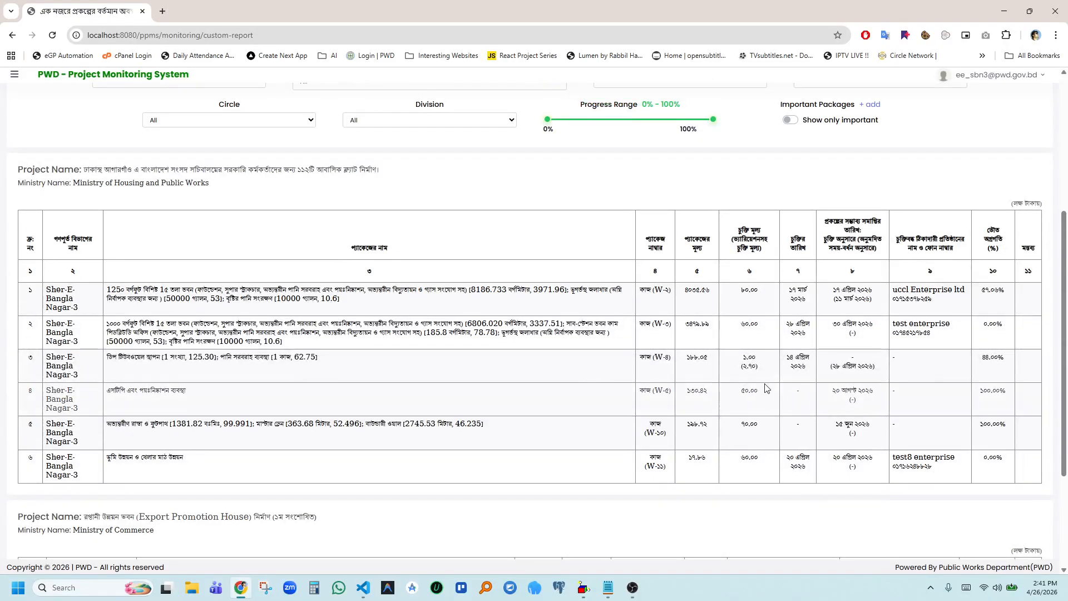
{"action": "scroll", "coordinate": [792, 393], "scroll_direction": "down", "scroll_amount": 2}
{"action": "left_click_drag", "start_coordinate": [31, 349], "coordinate": [881, 380]}
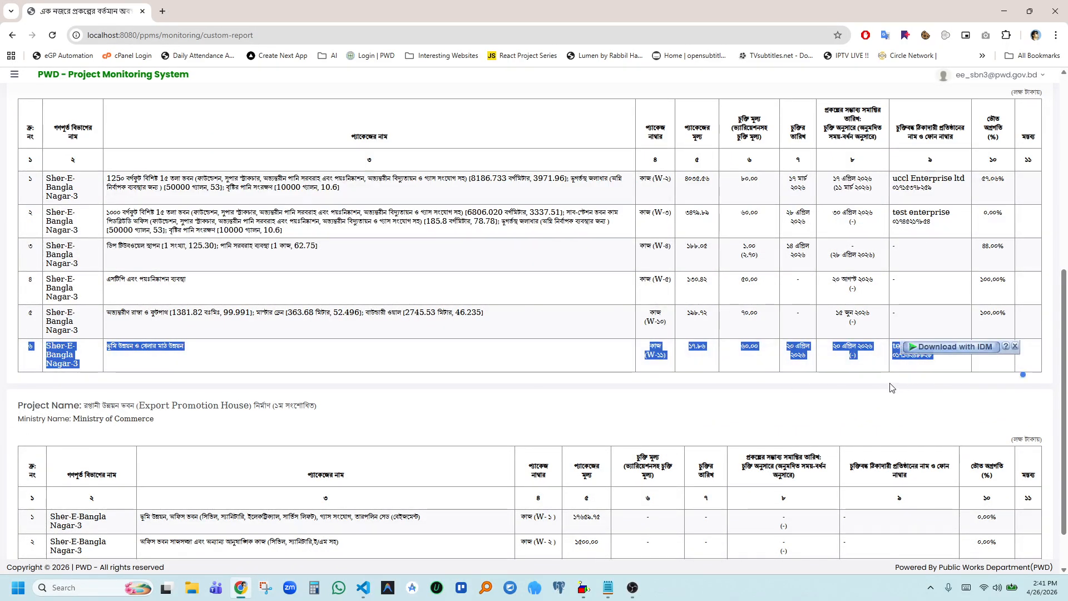
{"action": "left_click", "coordinate": [885, 385]}
{"action": "scroll", "coordinate": [499, 336], "scroll_direction": "down", "scroll_amount": 1}
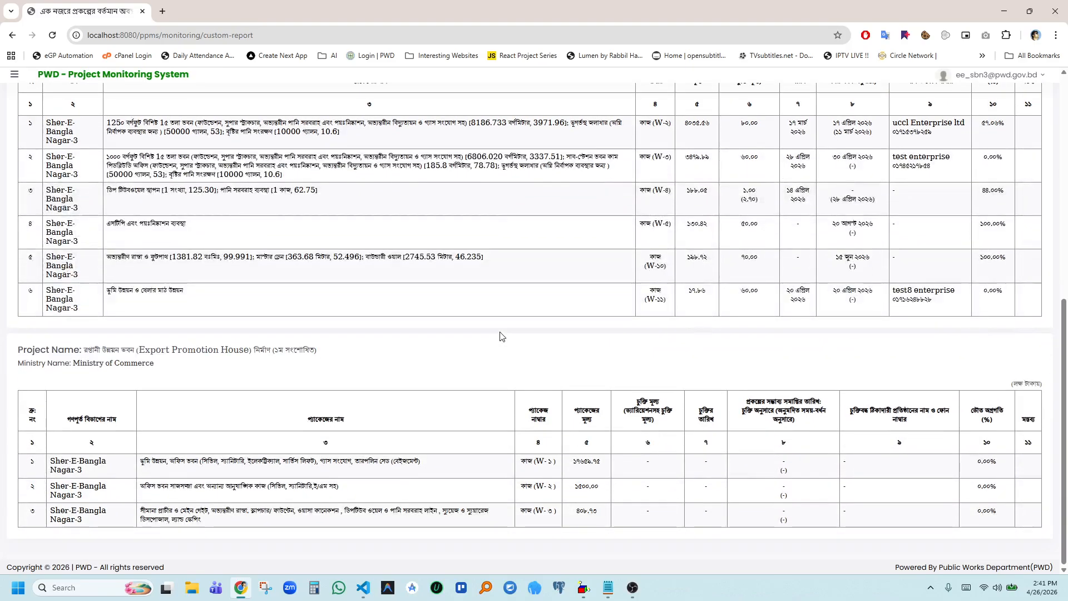
{"action": "key", "text": "ctrl+plus"}
{"action": "key", "text": "ctrl+plus"}
{"action": "key", "text": "ctrl+plus"}
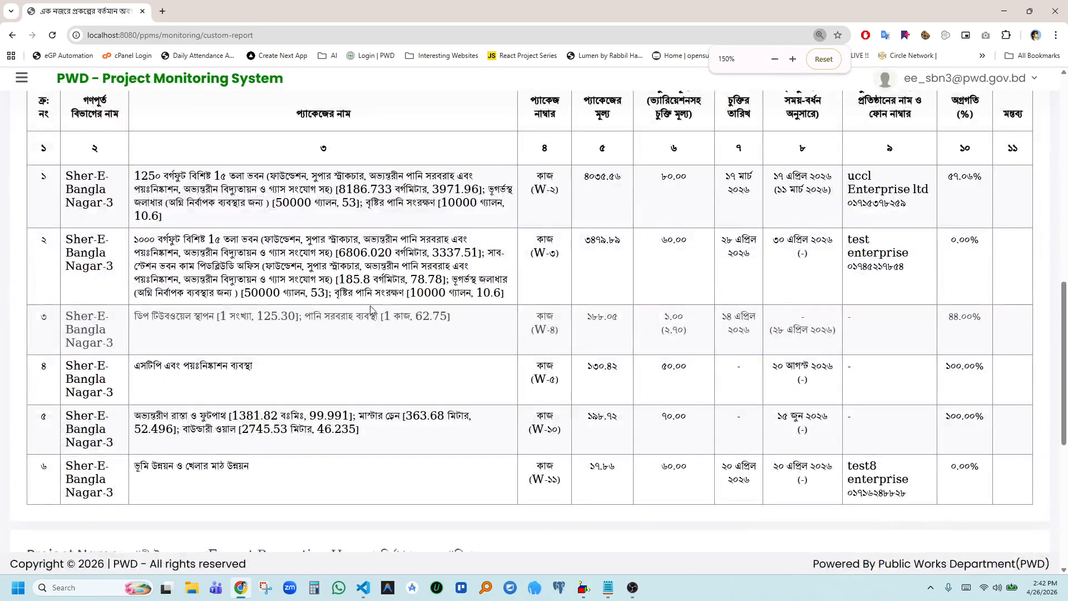
Send the custom report and acknowledge the confirmation
{"action": "scroll", "coordinate": [696, 337], "scroll_direction": "up", "scroll_amount": 4}
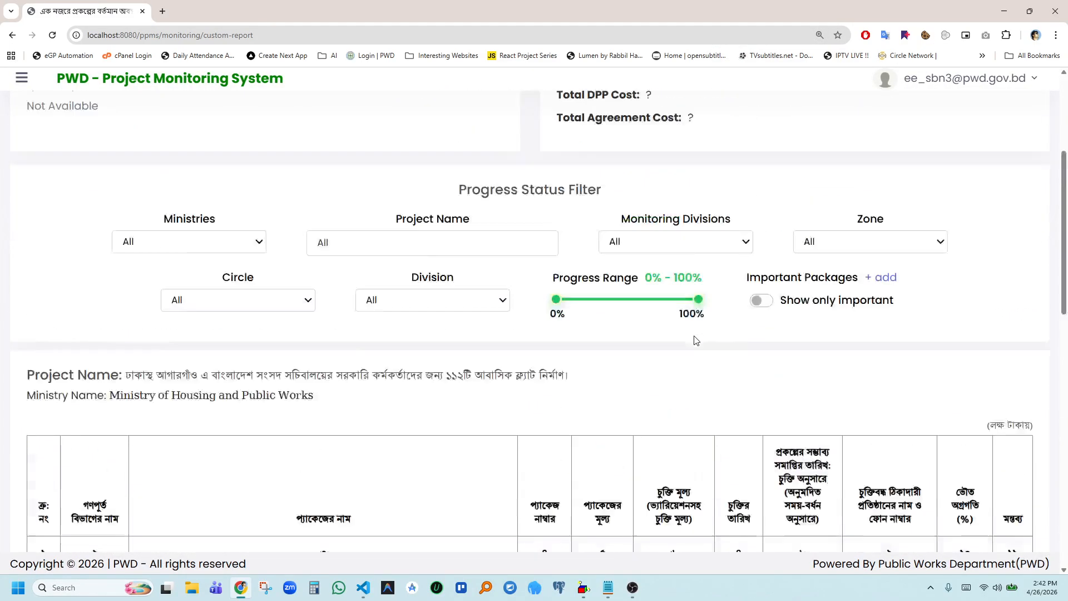
{"action": "scroll", "coordinate": [781, 267], "scroll_direction": "up", "scroll_amount": 1}
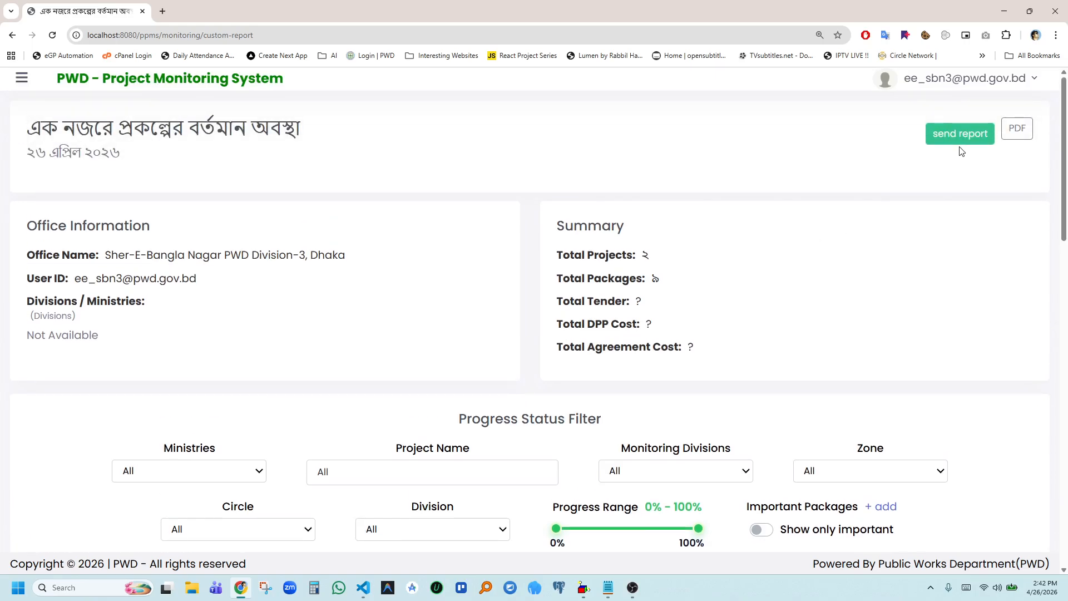
{"action": "left_click", "coordinate": [962, 140]}
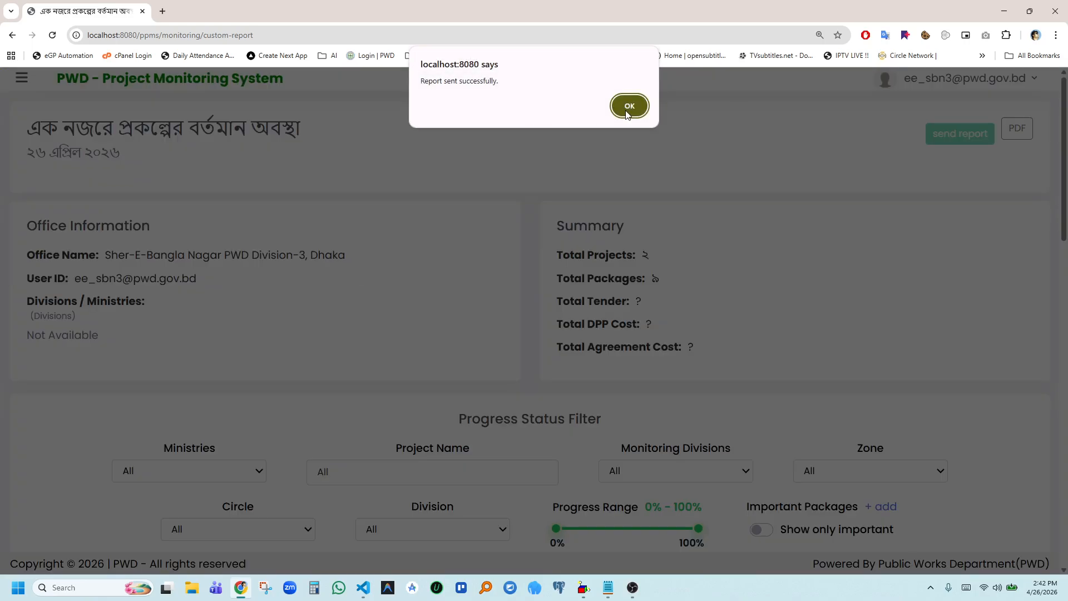
{"action": "left_click", "coordinate": [629, 107]}
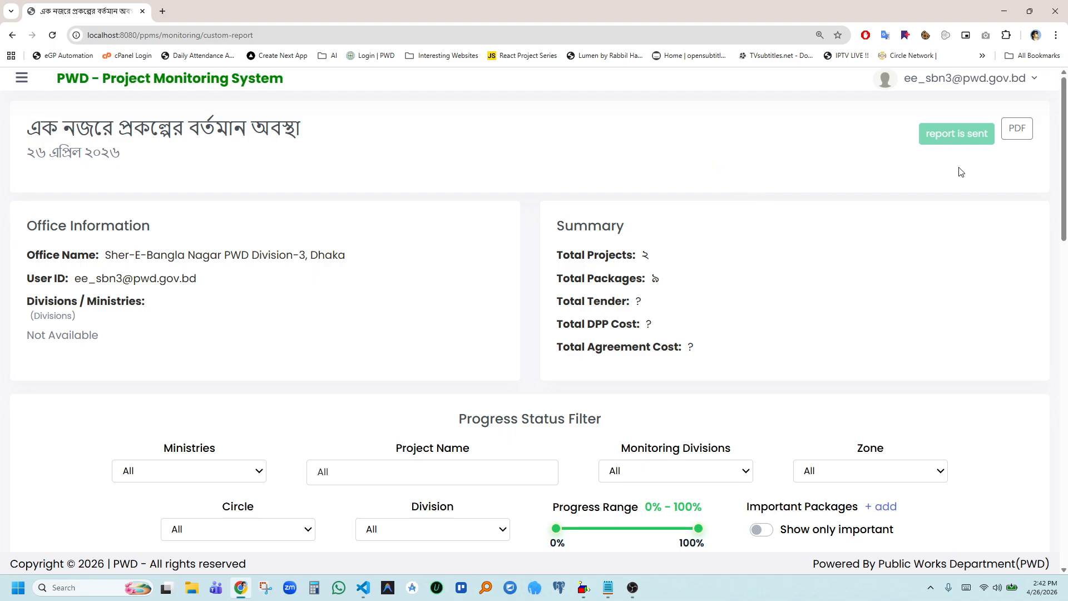
Reduce the page zoom to 125% and sign out of the current account
{"action": "key", "text": "ctrl+minus"}
{"action": "key", "text": "ctrl+minus"}
{"action": "key", "text": "ctrl+plus"}
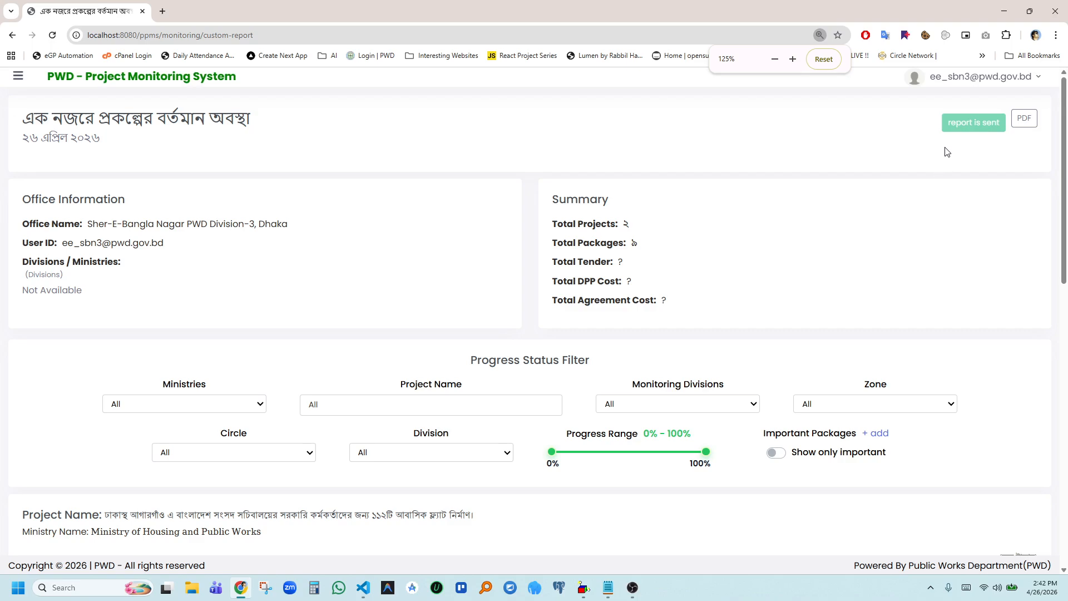
{"action": "left_click", "coordinate": [966, 82]}
{"action": "left_click", "coordinate": [964, 124]}
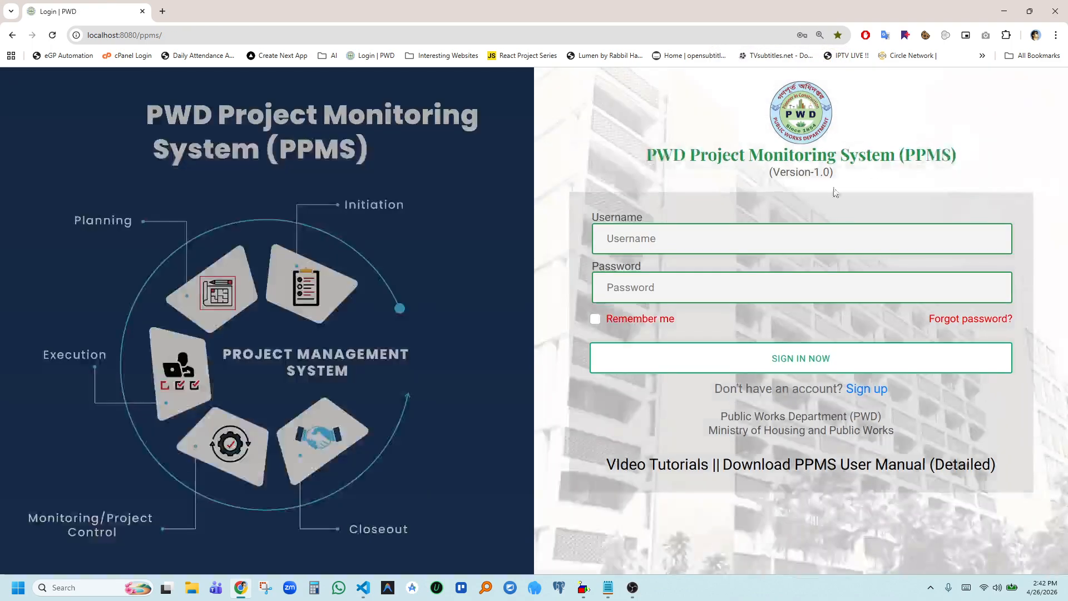
Fill in the login username with the suggested Dhaka circle 3 account's e-mail
{"action": "left_click", "coordinate": [702, 237]}
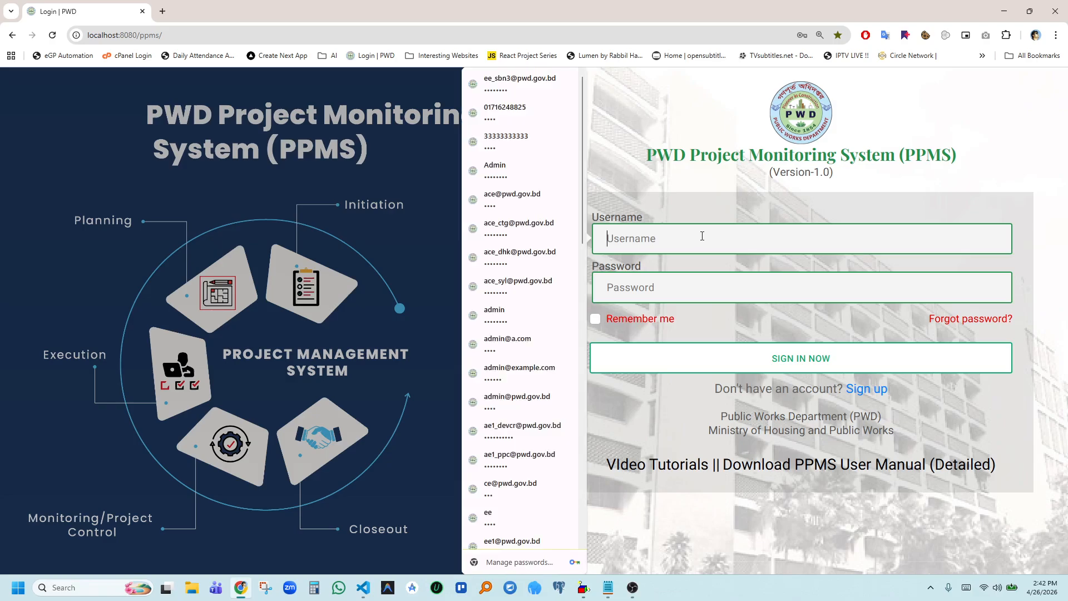
{"action": "type", "text": "se_"}
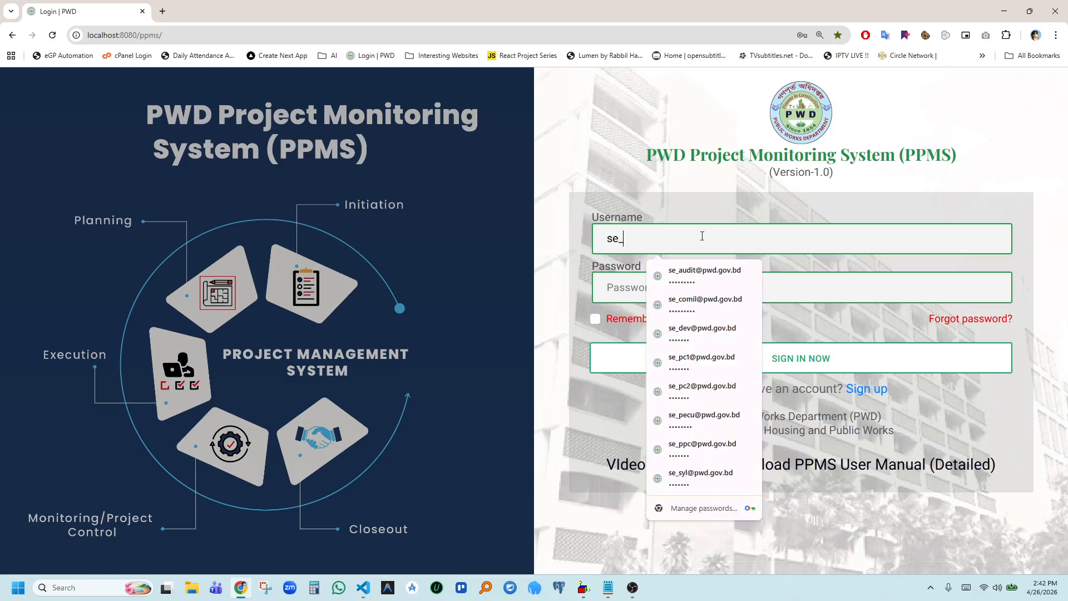
{"action": "type", "text": "dh"}
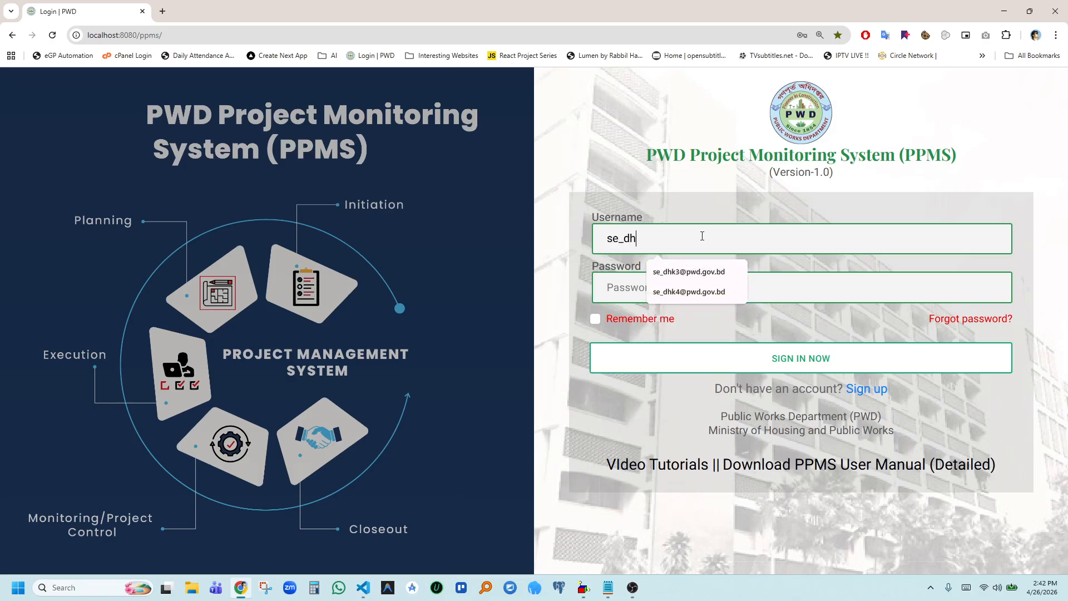
{"action": "left_click", "coordinate": [664, 271]}
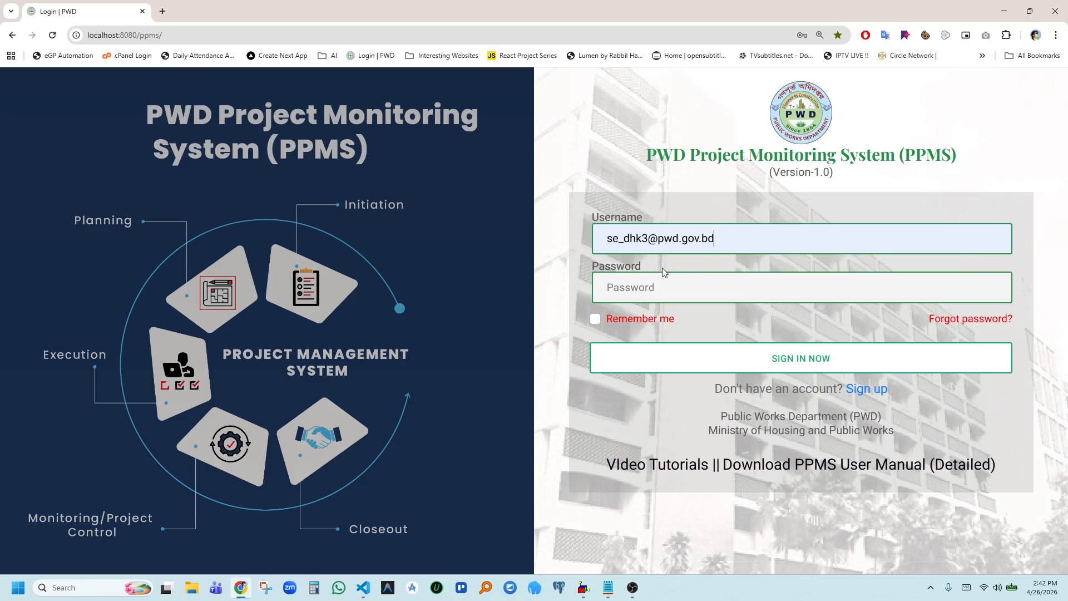
Enter the Dhaka circle 3 account's password and sign in
{"action": "left_click_drag", "start_coordinate": [649, 244], "coordinate": [532, 239]}
{"action": "key", "text": "ctrl+c"}
{"action": "left_click", "coordinate": [680, 289]}
{"action": "key", "text": "ctrl+v"}
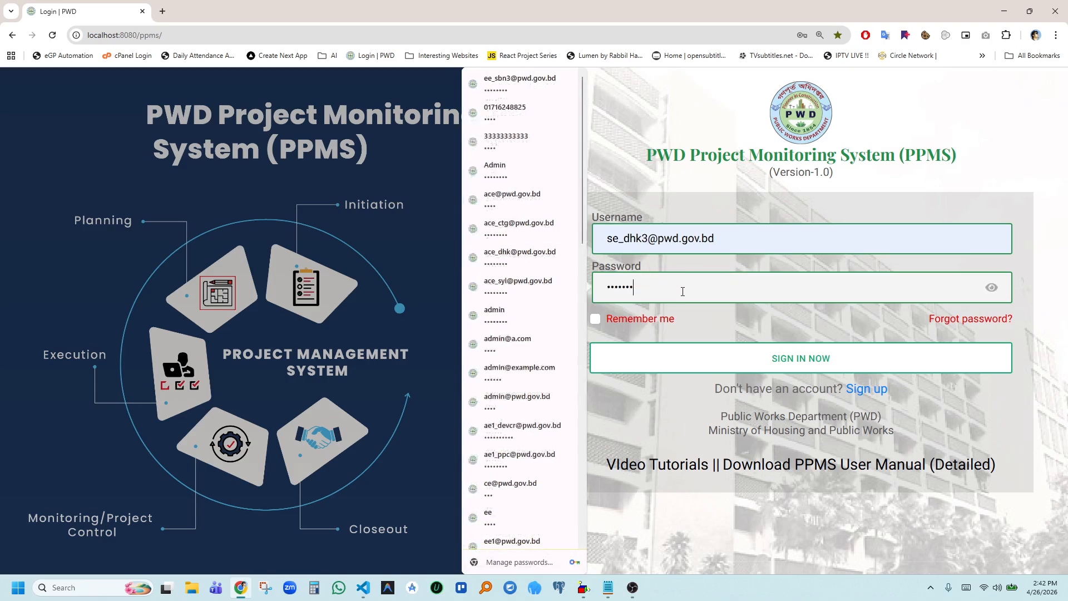
{"action": "left_click_drag", "start_coordinate": [611, 289], "coordinate": [590, 288]}
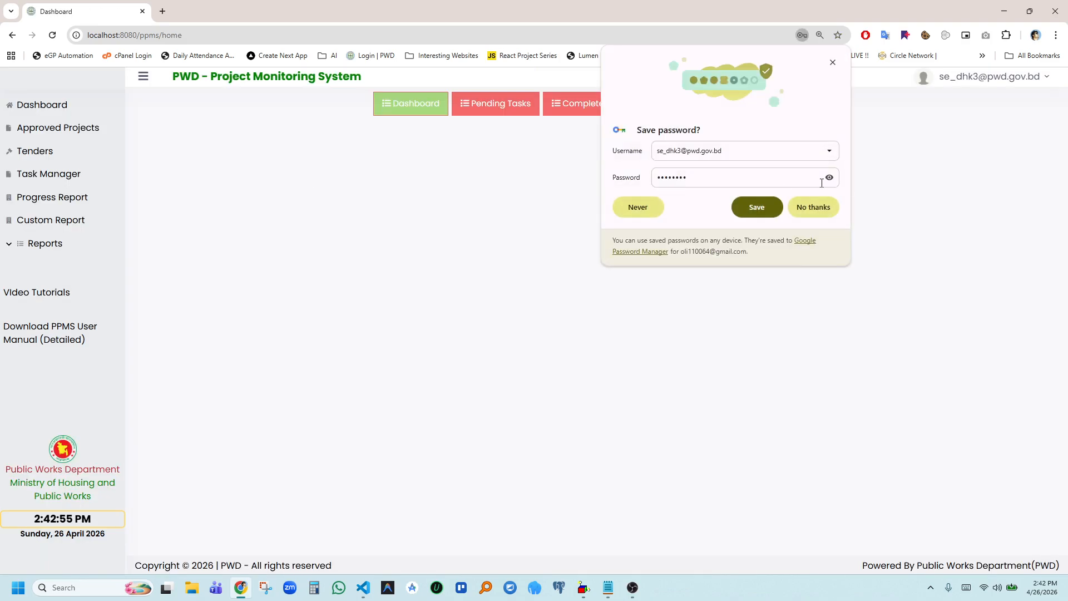
Save the login password in the browser, then open the Custom Report without its instruction message and check the division statuses
{"action": "left_click", "coordinate": [756, 208]}
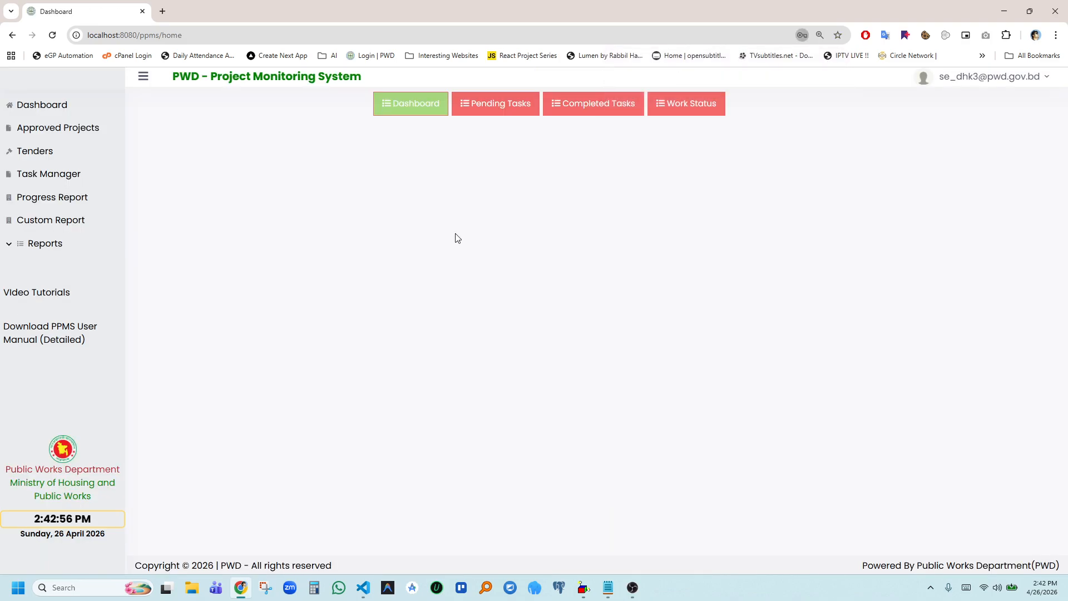
{"action": "left_click", "coordinate": [61, 219]}
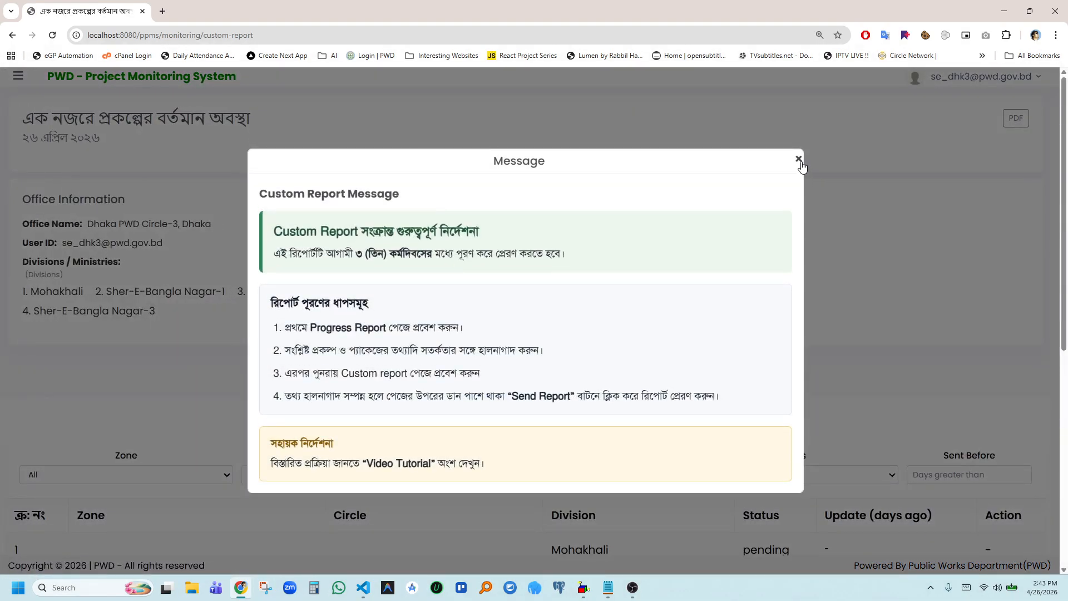
{"action": "left_click", "coordinate": [799, 160]}
{"action": "scroll", "coordinate": [612, 287], "scroll_direction": "down", "scroll_amount": 3}
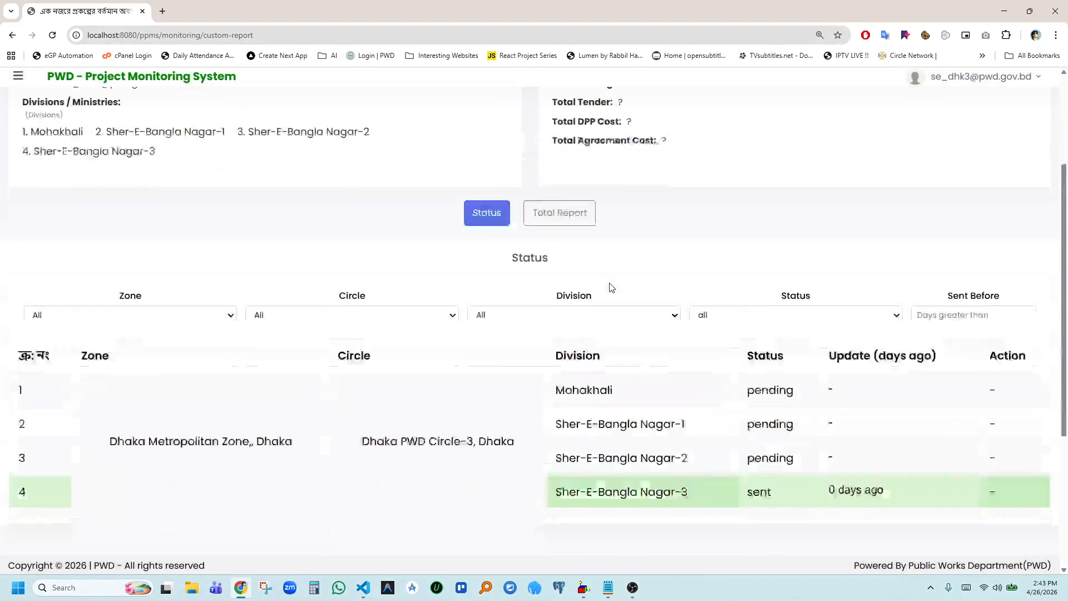
{"action": "scroll", "coordinate": [612, 288], "scroll_direction": "down", "scroll_amount": 4}
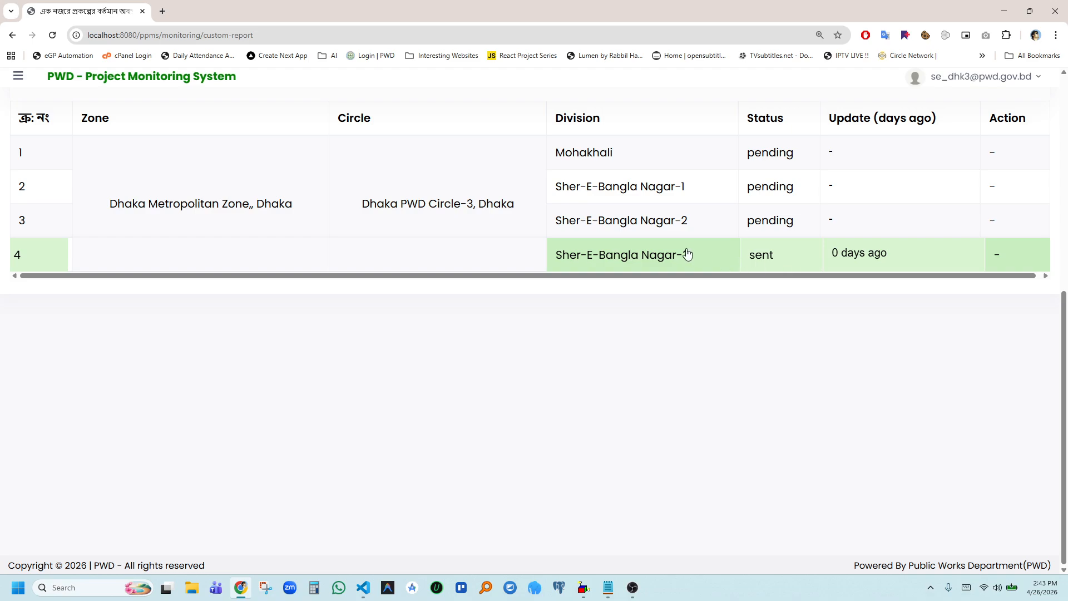
{"action": "scroll", "coordinate": [845, 267], "scroll_direction": "up", "scroll_amount": 2}
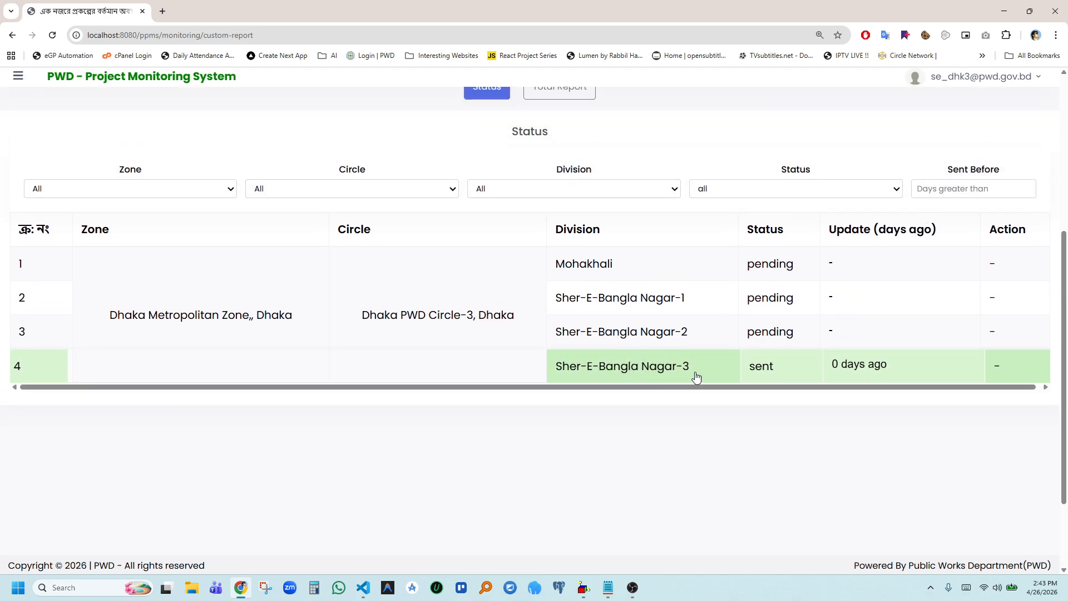
Open the Sher-E-Bangla Nagar-3 division's report from the status table, review it, and return to the status view
{"action": "left_click", "coordinate": [629, 372]}
{"action": "scroll", "coordinate": [484, 363], "scroll_direction": "down", "scroll_amount": 10}
{"action": "scroll", "coordinate": [483, 362], "scroll_direction": "up", "scroll_amount": 10}
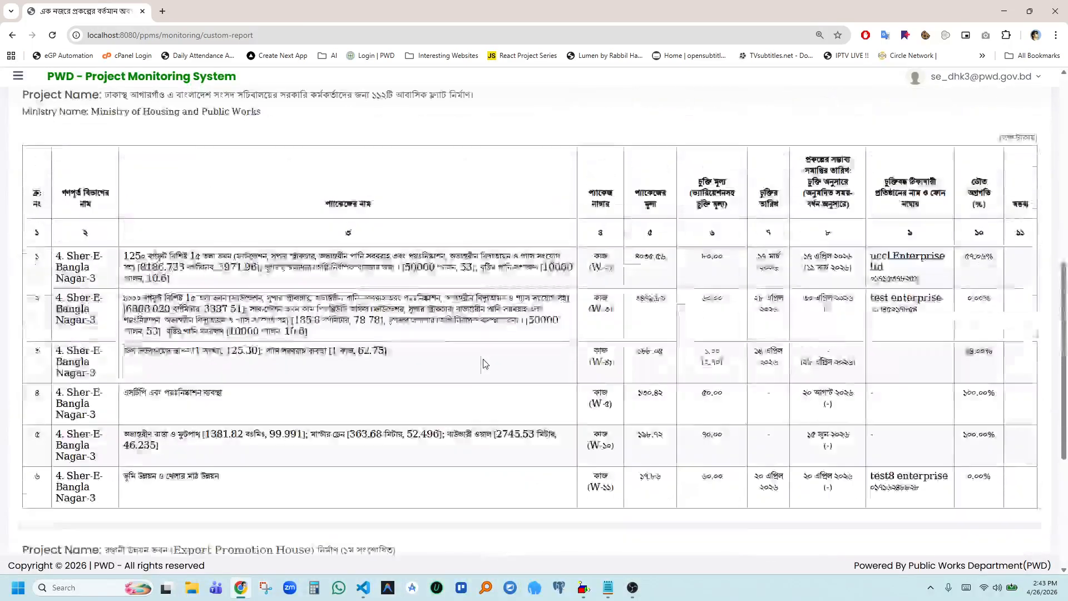
{"action": "left_click", "coordinate": [485, 371]}
{"action": "scroll", "coordinate": [492, 383], "scroll_direction": "down", "scroll_amount": 4}
{"action": "scroll", "coordinate": [493, 383], "scroll_direction": "up", "scroll_amount": 2}
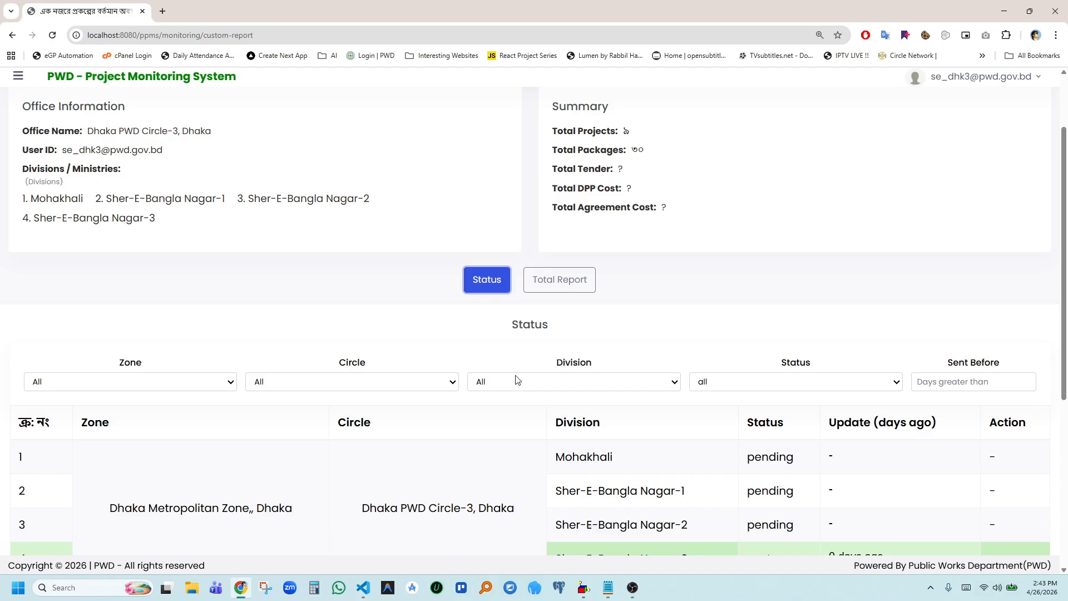
Show the Total Report and review its filters and the project and package tables
{"action": "scroll", "coordinate": [561, 281], "scroll_direction": "down", "scroll_amount": 1}
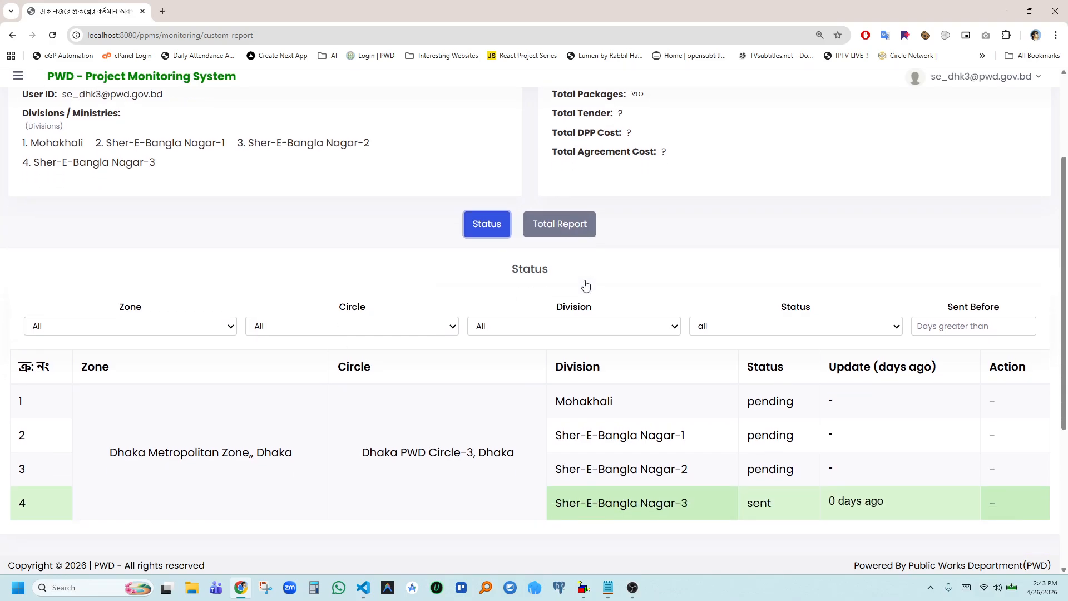
{"action": "left_click", "coordinate": [560, 225]}
{"action": "scroll", "coordinate": [573, 231], "scroll_direction": "down", "scroll_amount": 2}
{"action": "scroll", "coordinate": [571, 230], "scroll_direction": "down", "scroll_amount": 10}
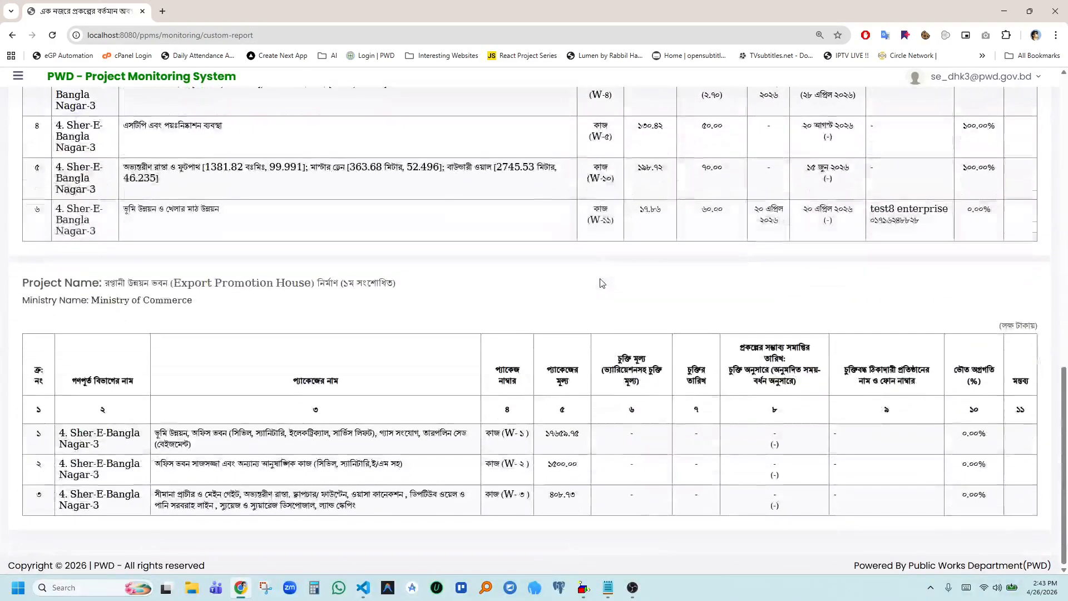
{"action": "scroll", "coordinate": [601, 283], "scroll_direction": "up", "scroll_amount": 8}
{"action": "scroll", "coordinate": [601, 282], "scroll_direction": "up", "scroll_amount": 4}
{"action": "scroll", "coordinate": [601, 282], "scroll_direction": "down", "scroll_amount": 2}
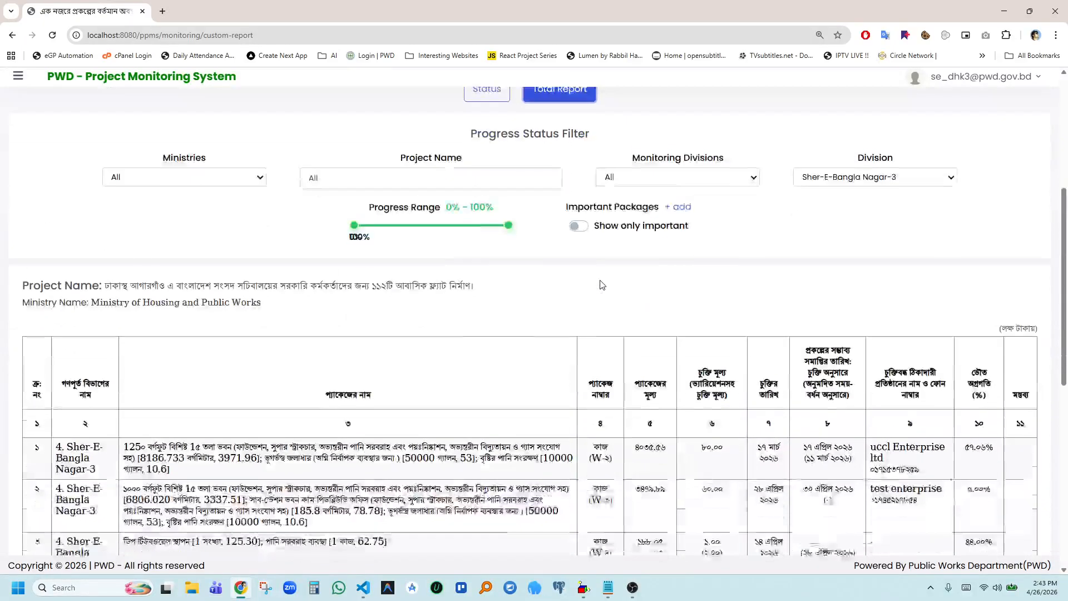
{"action": "scroll", "coordinate": [567, 314], "scroll_direction": "up", "scroll_amount": 2}
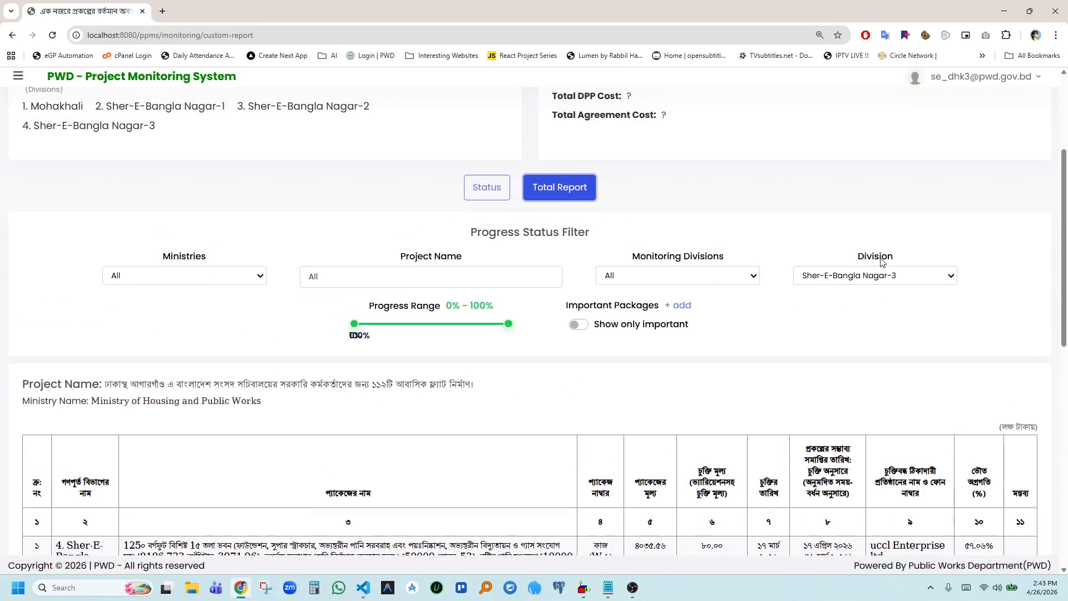
Set the Total Report's Division filter to All and review the projects of every division
{"action": "left_click", "coordinate": [933, 283]}
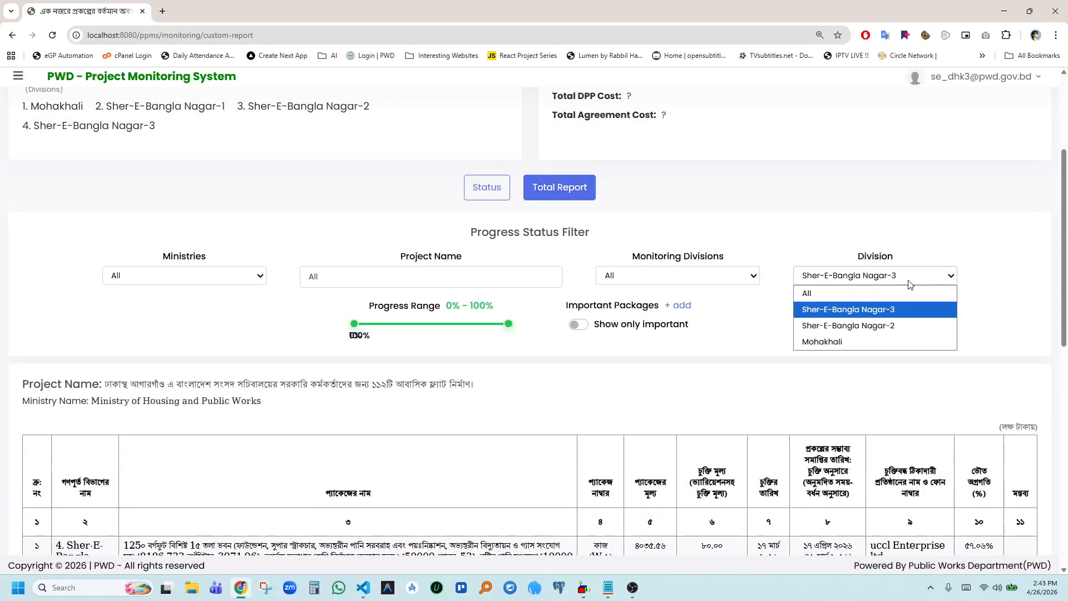
{"action": "left_click", "coordinate": [827, 297]}
{"action": "scroll", "coordinate": [727, 316], "scroll_direction": "down", "scroll_amount": 20}
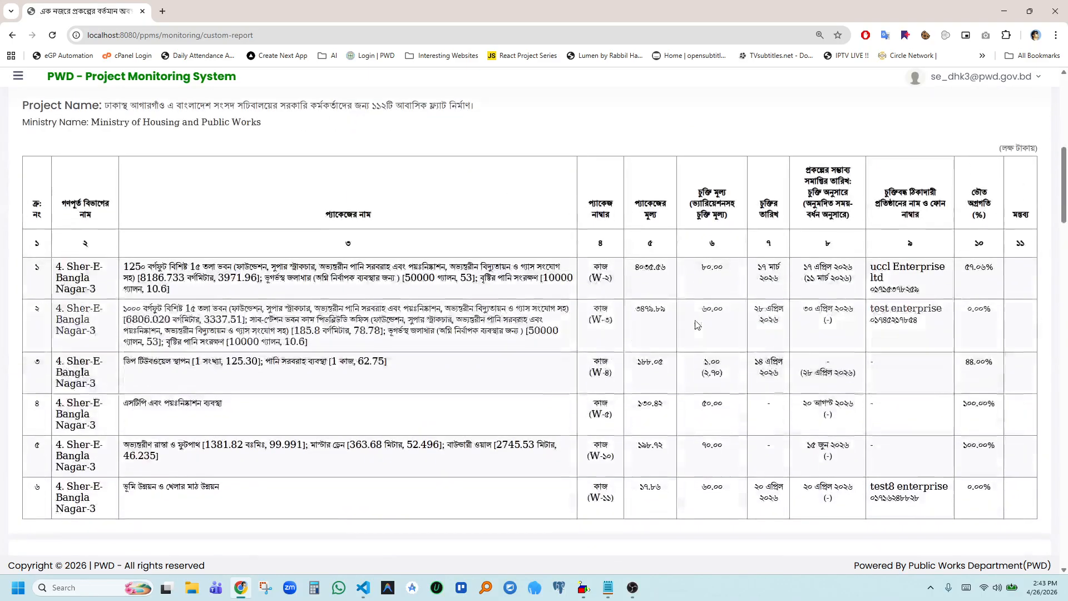
{"action": "scroll", "coordinate": [697, 323], "scroll_direction": "down", "scroll_amount": 5}
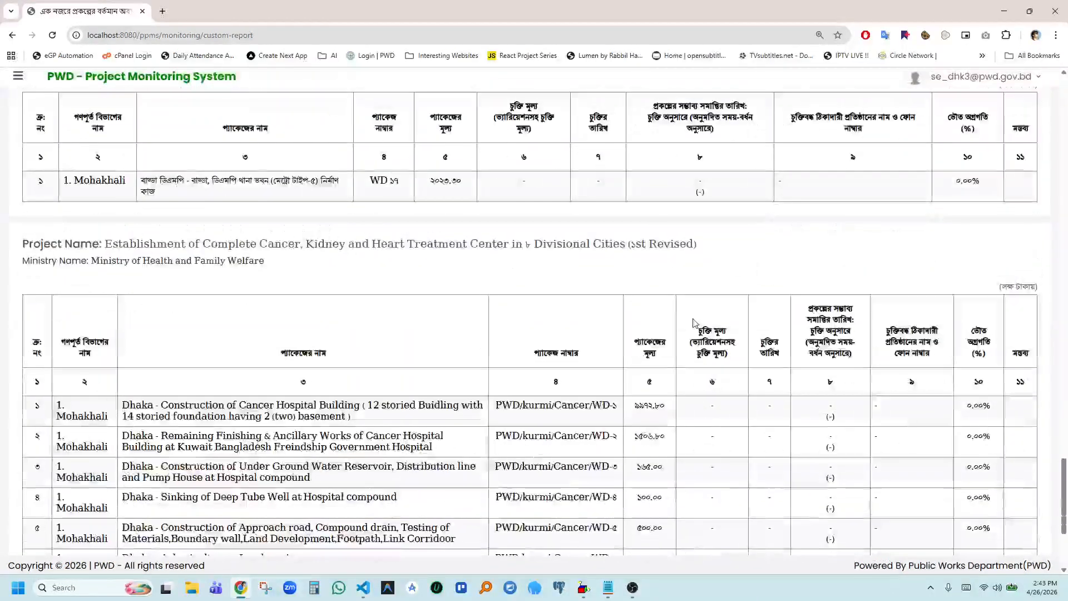
{"action": "scroll", "coordinate": [694, 323], "scroll_direction": "up", "scroll_amount": 12}
{"action": "scroll", "coordinate": [663, 329], "scroll_direction": "up", "scroll_amount": 20}
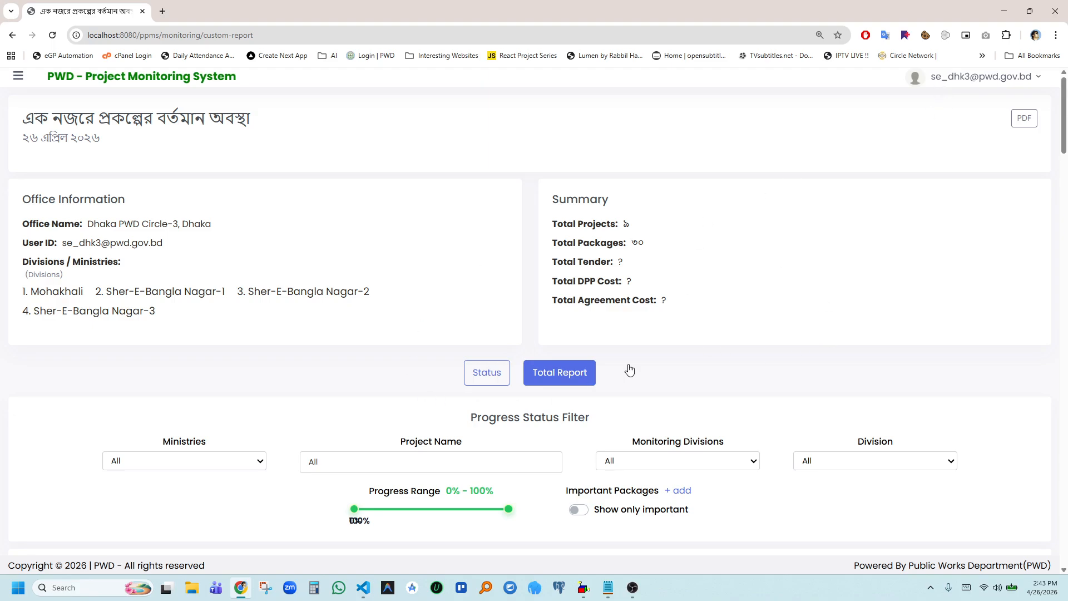
Sign out and sign in to the Project Circle-1 account with its saved username and password, dismissing the password warning
{"action": "left_click", "coordinate": [947, 77]}
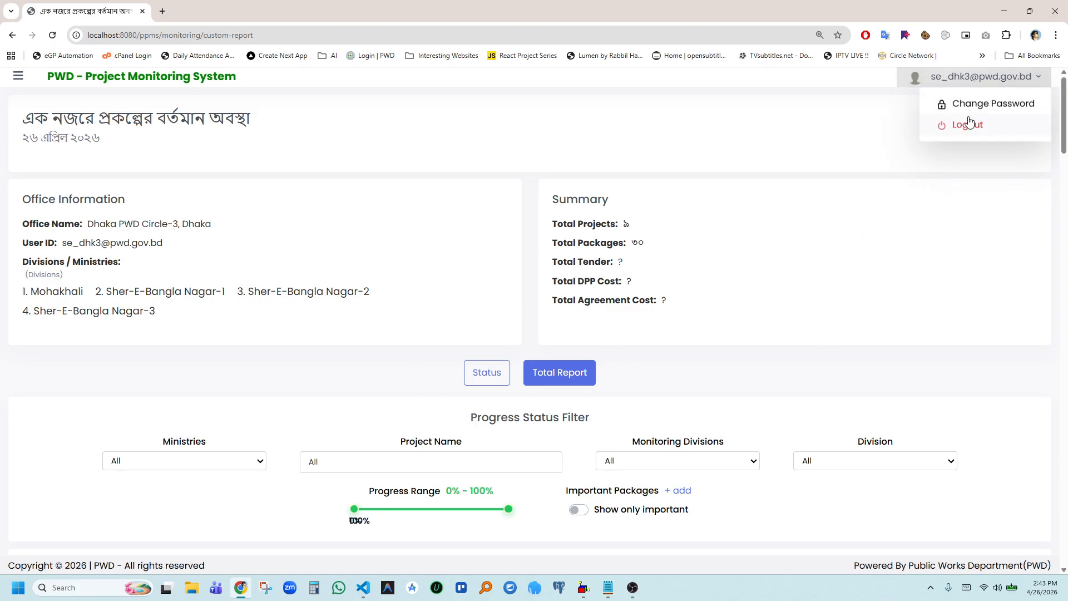
{"action": "left_click", "coordinate": [968, 126]}
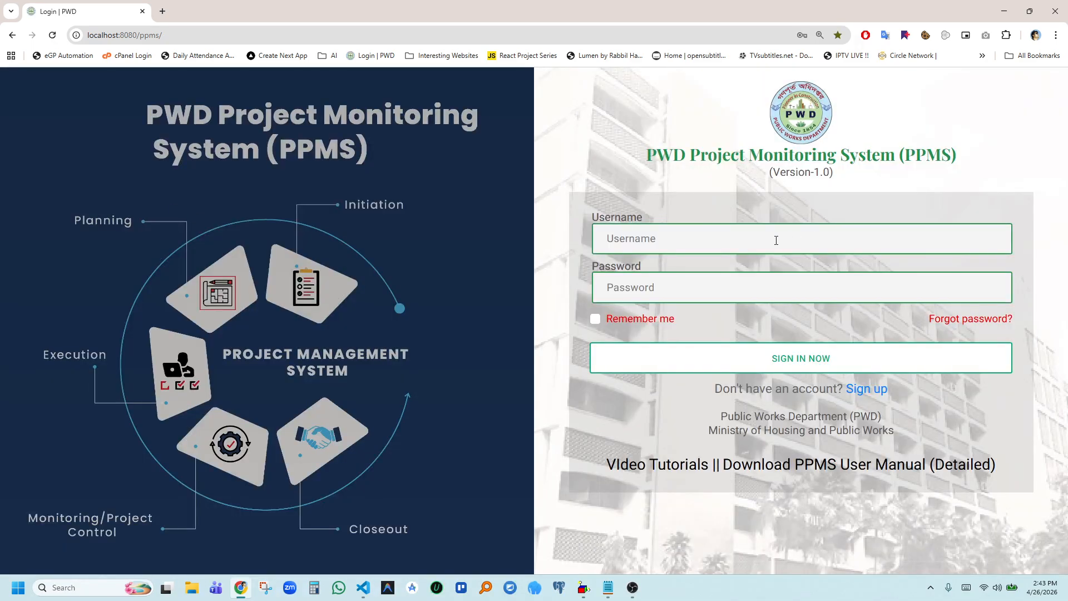
{"action": "left_click", "coordinate": [777, 240]}
{"action": "type", "text": "se_"}
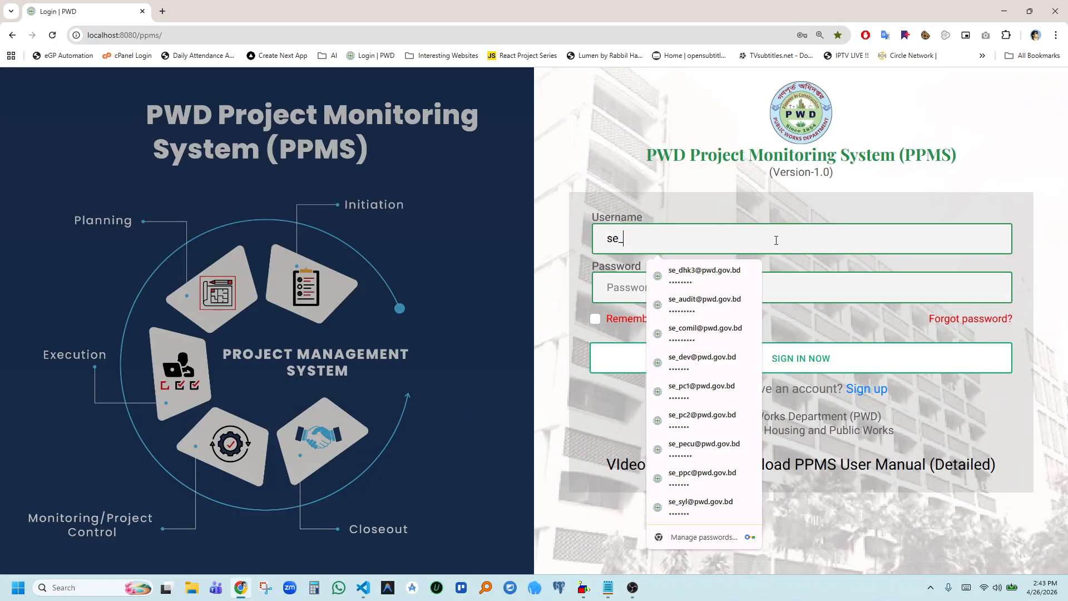
{"action": "type", "text": "pc1"}
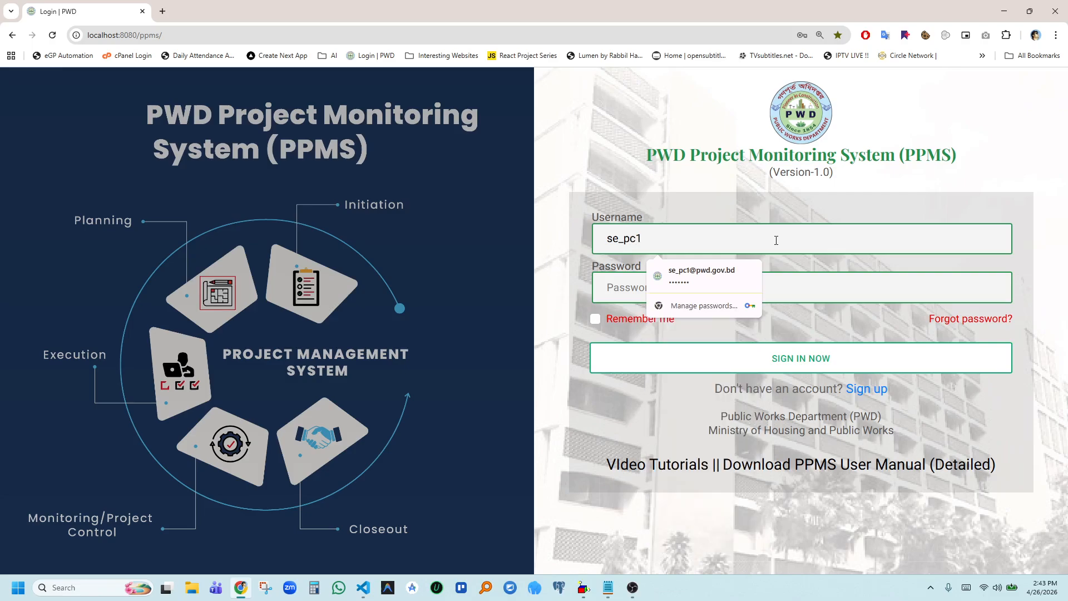
{"action": "left_click", "coordinate": [695, 273]}
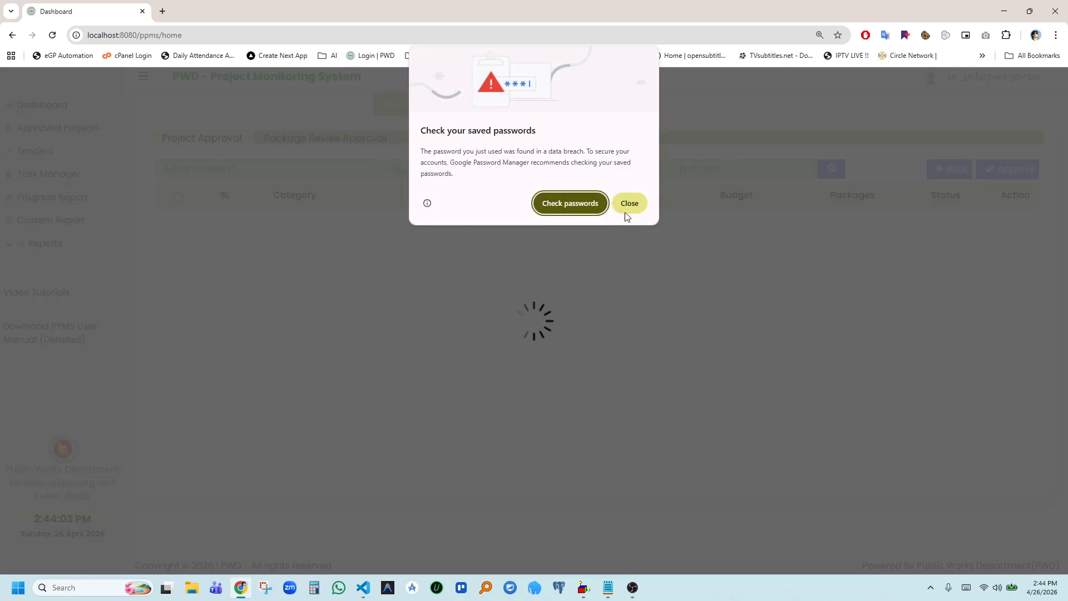
{"action": "left_click", "coordinate": [625, 212]}
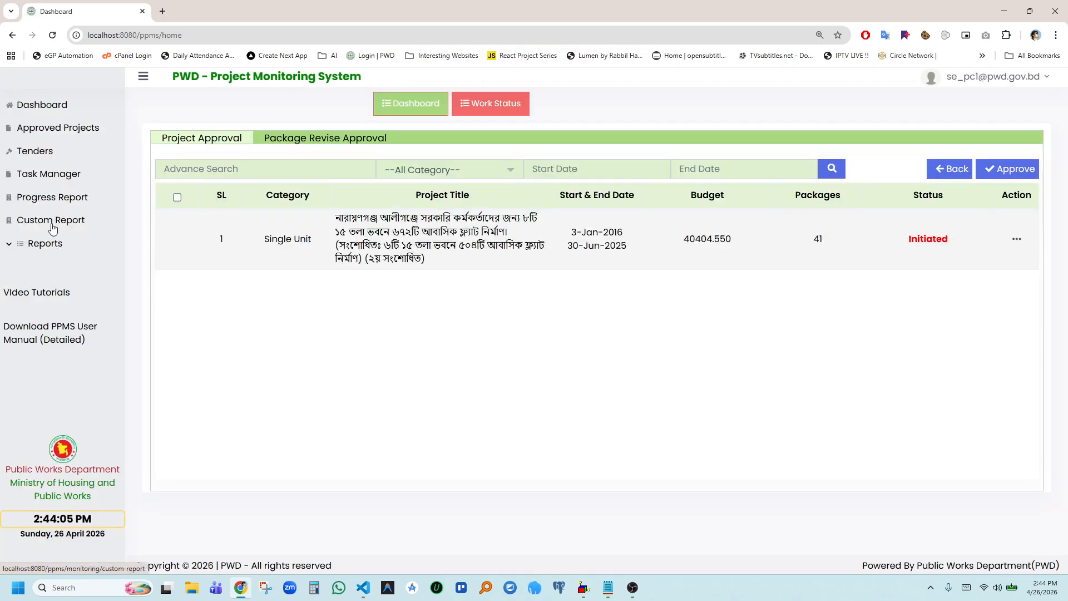
Open the Custom Report, dismiss its instruction message, and review the office information, summary and status list
{"action": "left_click", "coordinate": [35, 223]}
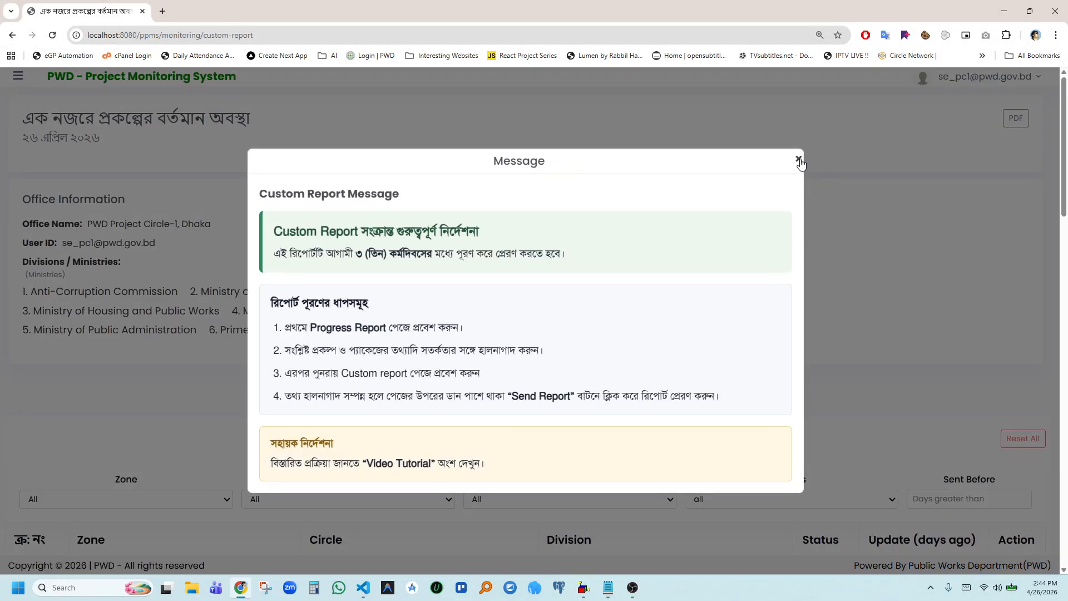
{"action": "left_click", "coordinate": [799, 160]}
{"action": "scroll", "coordinate": [460, 270], "scroll_direction": "down", "scroll_amount": 9}
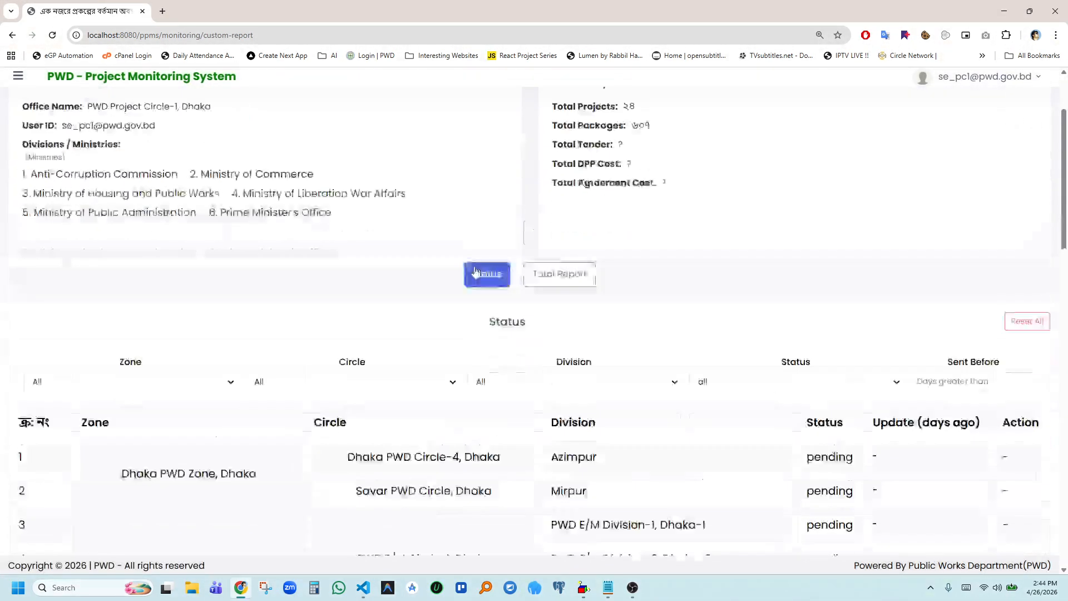
{"action": "scroll", "coordinate": [460, 273], "scroll_direction": "up", "scroll_amount": 4}
{"action": "scroll", "coordinate": [456, 281], "scroll_direction": "up", "scroll_amount": 5}
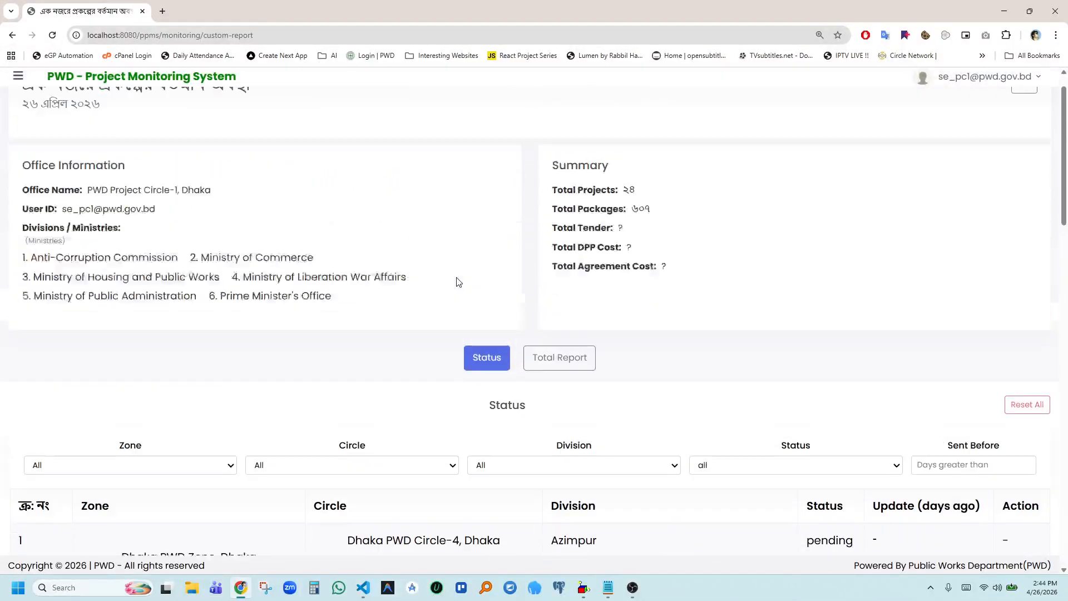
Switch to the Total Report and examine its progress status filters
{"action": "scroll", "coordinate": [479, 284], "scroll_direction": "down", "scroll_amount": 2}
{"action": "left_click", "coordinate": [560, 280]}
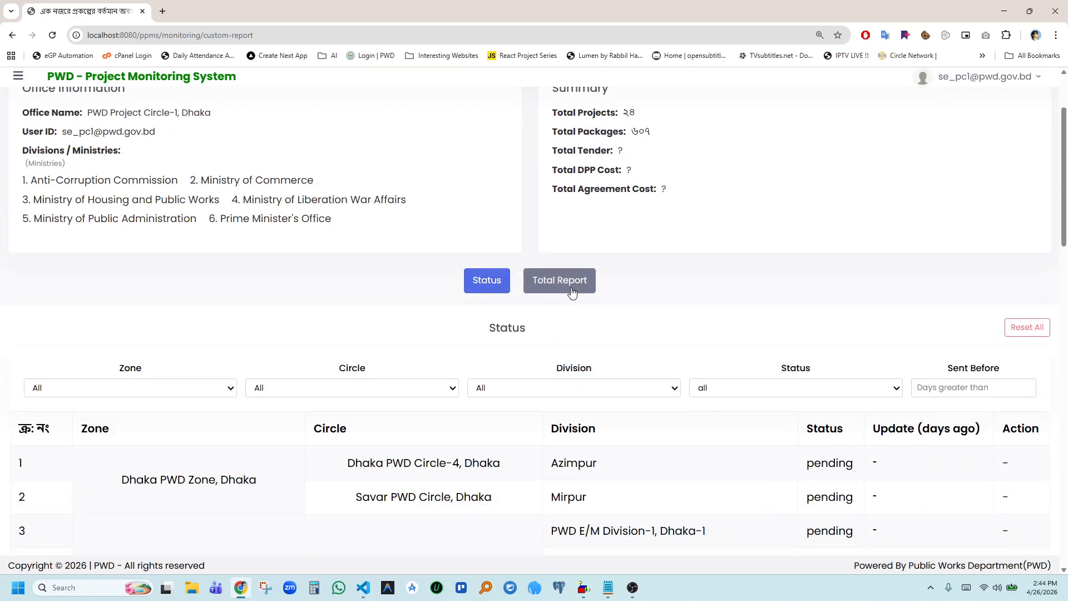
{"action": "scroll", "coordinate": [491, 239], "scroll_direction": "down", "scroll_amount": 4}
{"action": "scroll", "coordinate": [487, 222], "scroll_direction": "up", "scroll_amount": 2}
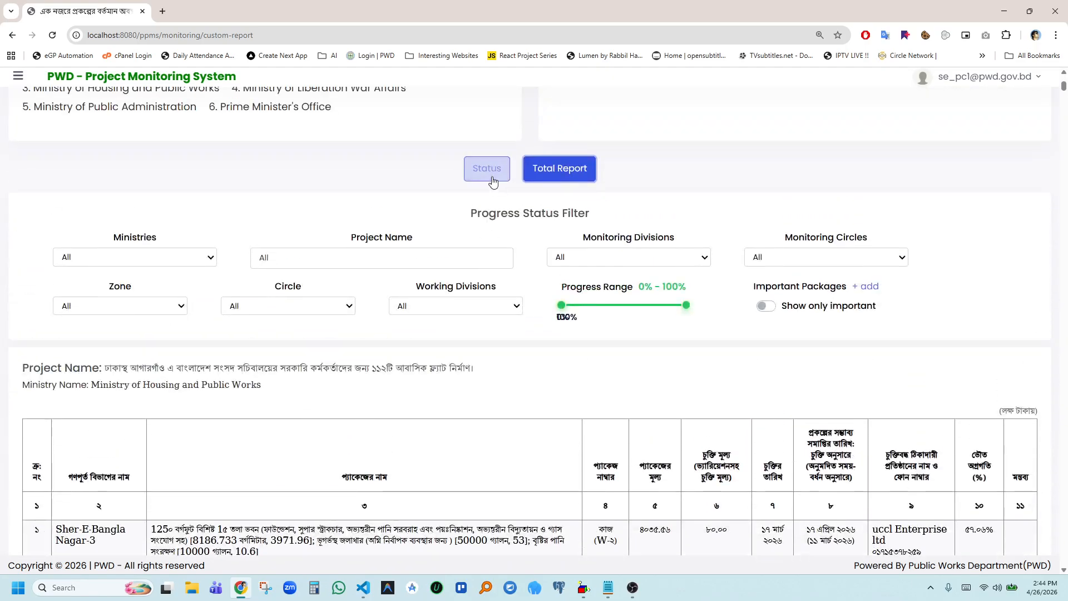
Return to the status view and locate the Sher-E-Bangla Nagar-3 division in the table
{"action": "left_click", "coordinate": [490, 172]}
{"action": "scroll", "coordinate": [484, 234], "scroll_direction": "down", "scroll_amount": 9}
{"action": "scroll", "coordinate": [484, 249], "scroll_direction": "down", "scroll_amount": 7}
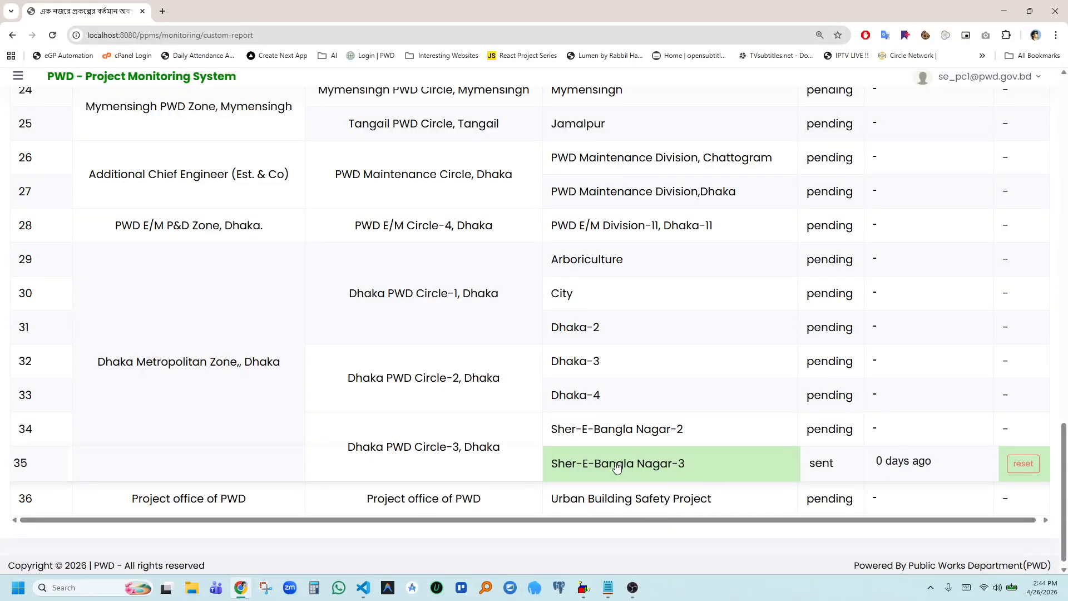
{"action": "scroll", "coordinate": [655, 445], "scroll_direction": "up", "scroll_amount": 8}
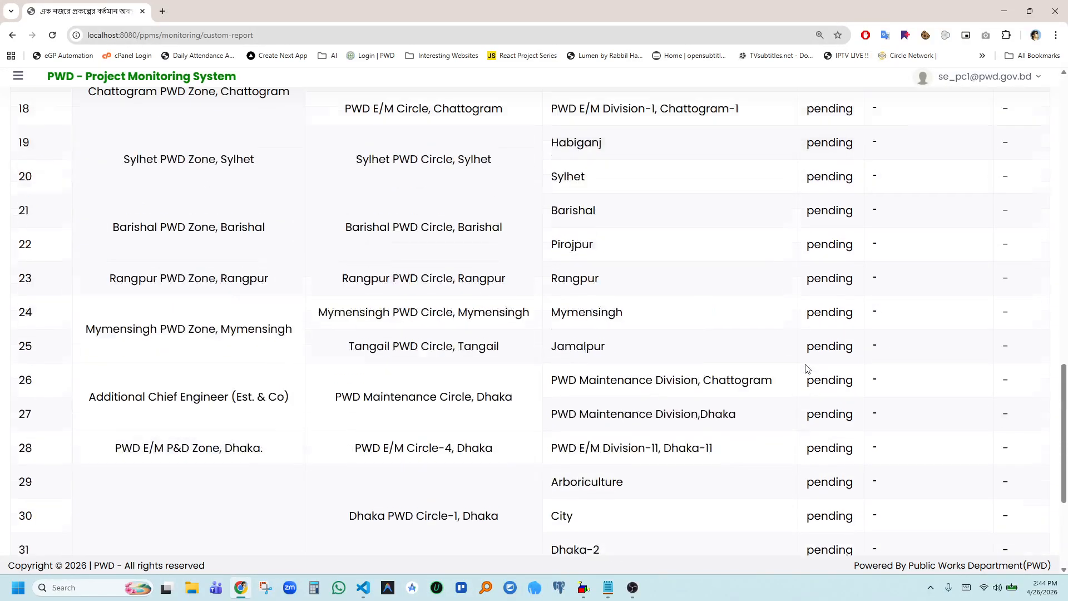
{"action": "scroll", "coordinate": [835, 356], "scroll_direction": "down", "scroll_amount": 8}
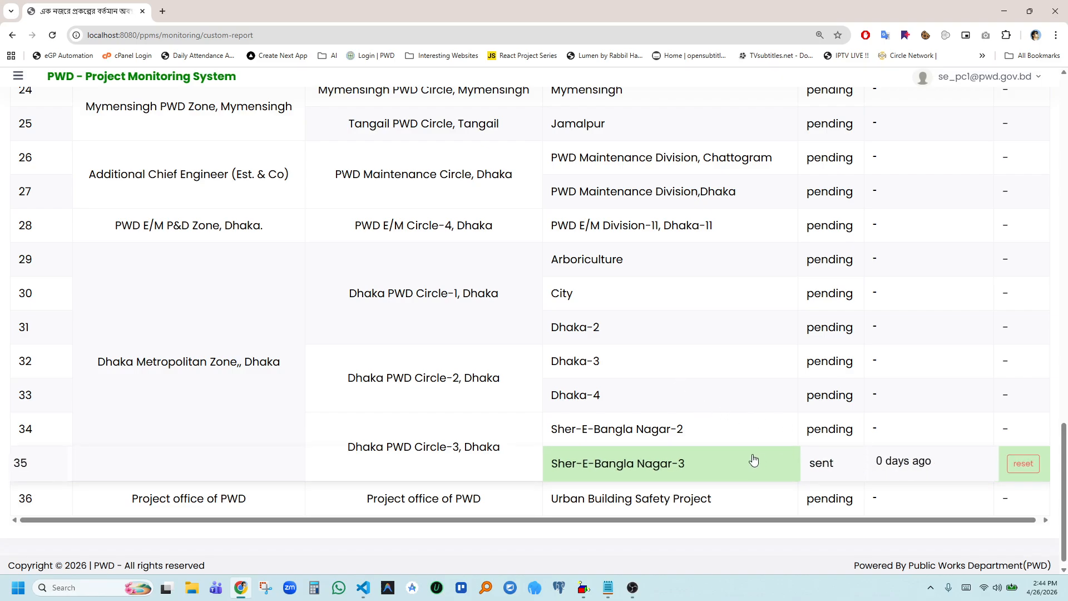
Open the Sher-E-Bangla Nagar-3 division's report and review its projects, packages and applied filters
{"action": "left_click", "coordinate": [645, 466]}
{"action": "scroll", "coordinate": [518, 437], "scroll_direction": "down", "scroll_amount": 5}
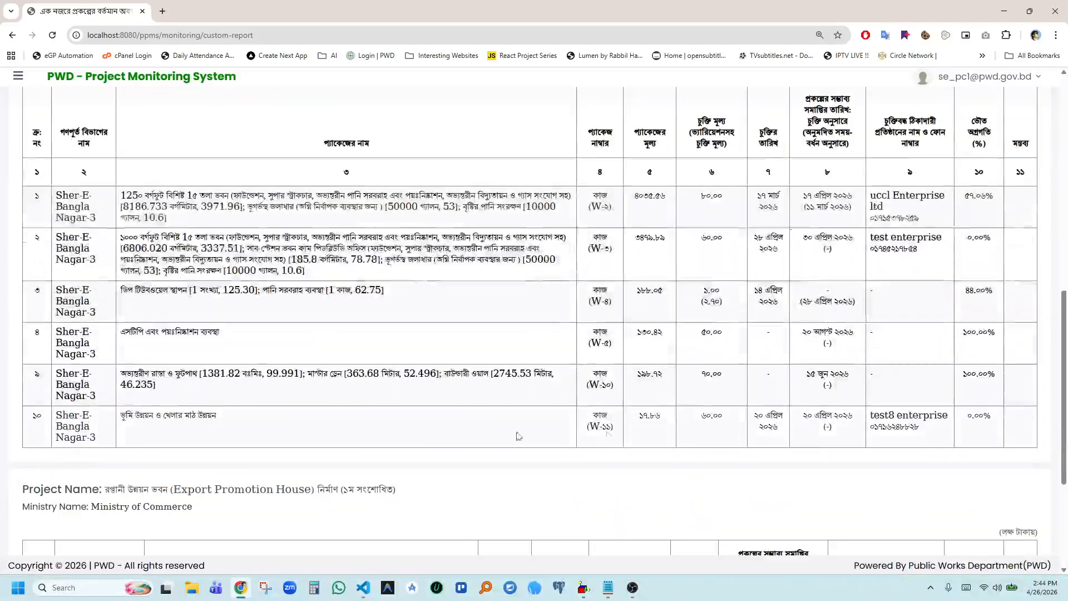
{"action": "scroll", "coordinate": [868, 476], "scroll_direction": "down", "scroll_amount": 4}
{"action": "scroll", "coordinate": [855, 476], "scroll_direction": "up", "scroll_amount": 10}
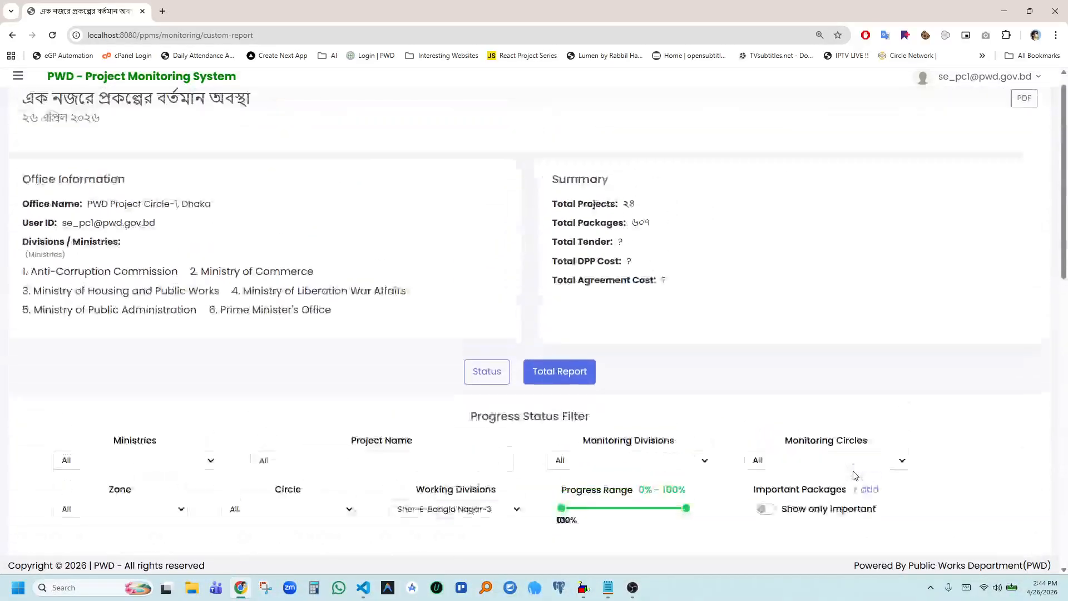
{"action": "scroll", "coordinate": [855, 476], "scroll_direction": "down", "scroll_amount": 8}
{"action": "scroll", "coordinate": [839, 470], "scroll_direction": "up", "scroll_amount": 7}
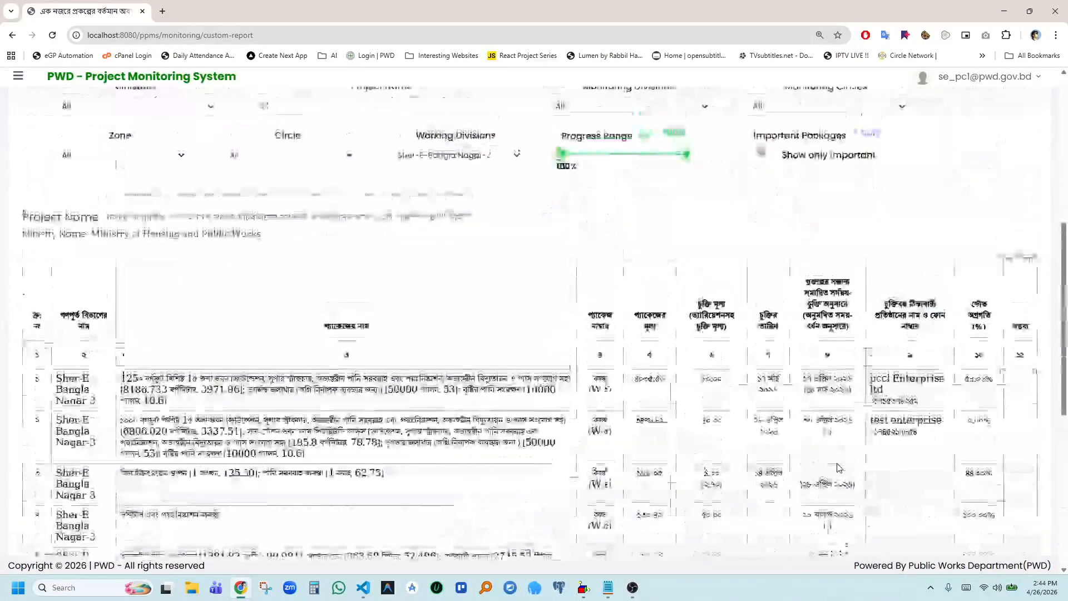
Go back to the status table, reset the Sher-E-Bangla Nagar-3 division's report status, and acknowledge the message
{"action": "left_click", "coordinate": [488, 296]}
{"action": "scroll", "coordinate": [662, 386], "scroll_direction": "down", "scroll_amount": 15}
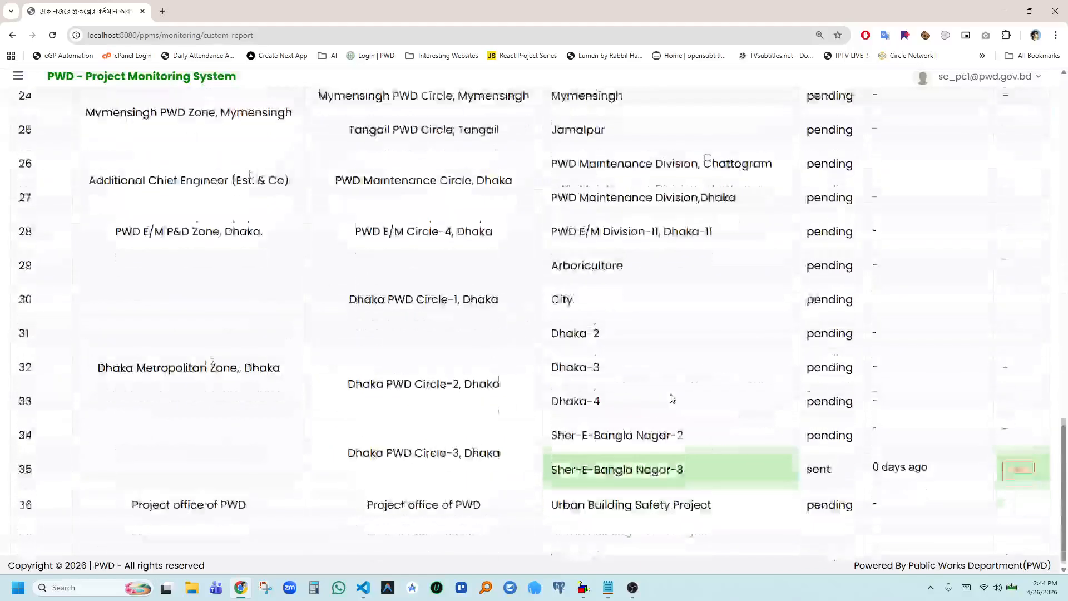
{"action": "left_click", "coordinate": [1018, 465]}
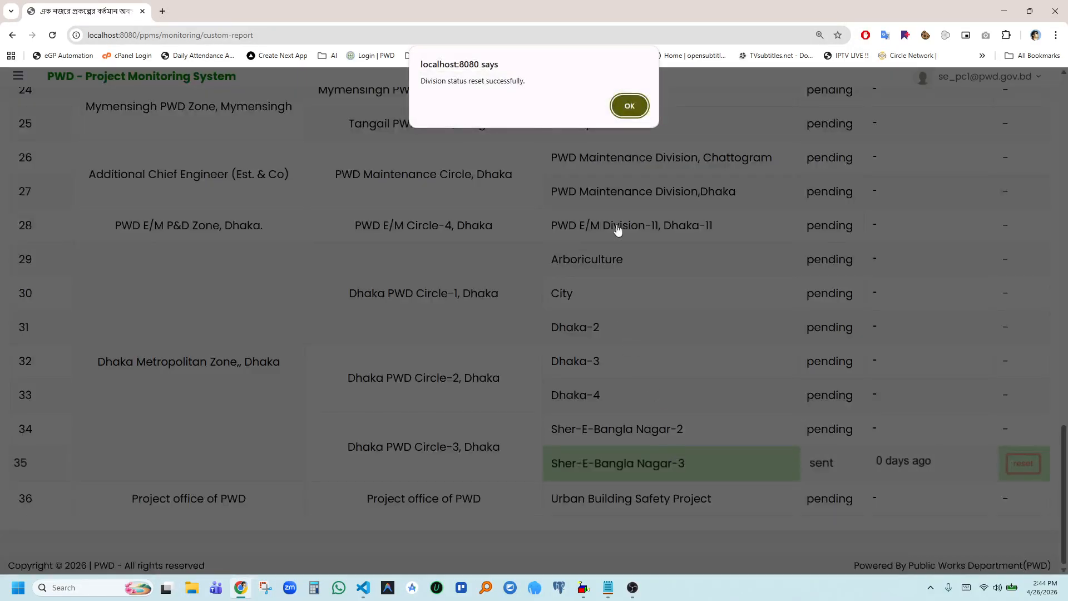
{"action": "left_click", "coordinate": [627, 102]}
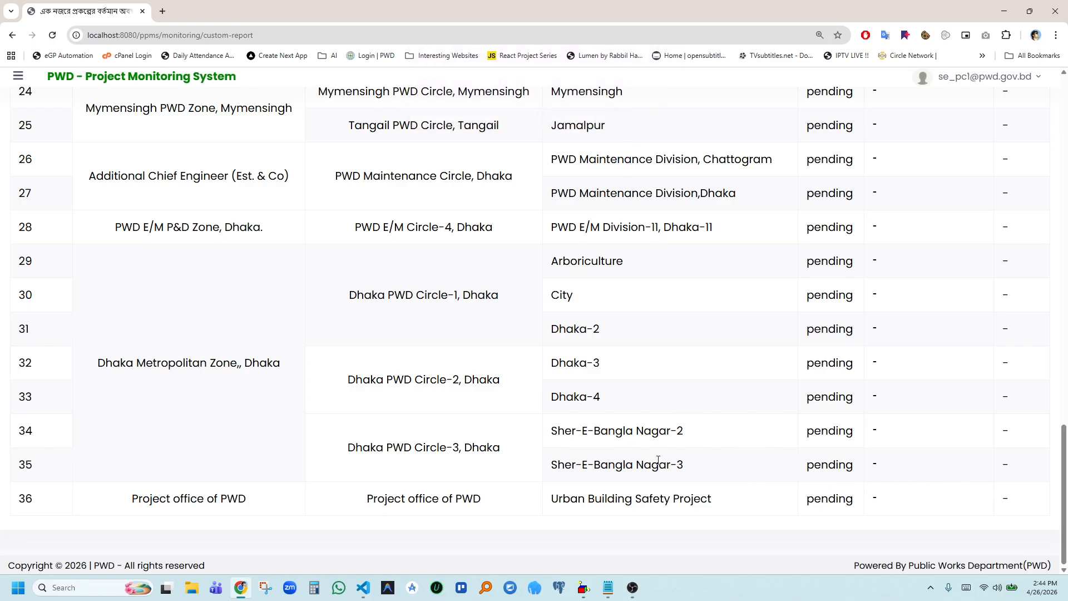
Switch to the Total Report and set the Working Divisions filter to All
{"action": "scroll", "coordinate": [657, 458], "scroll_direction": "up", "scroll_amount": 15}
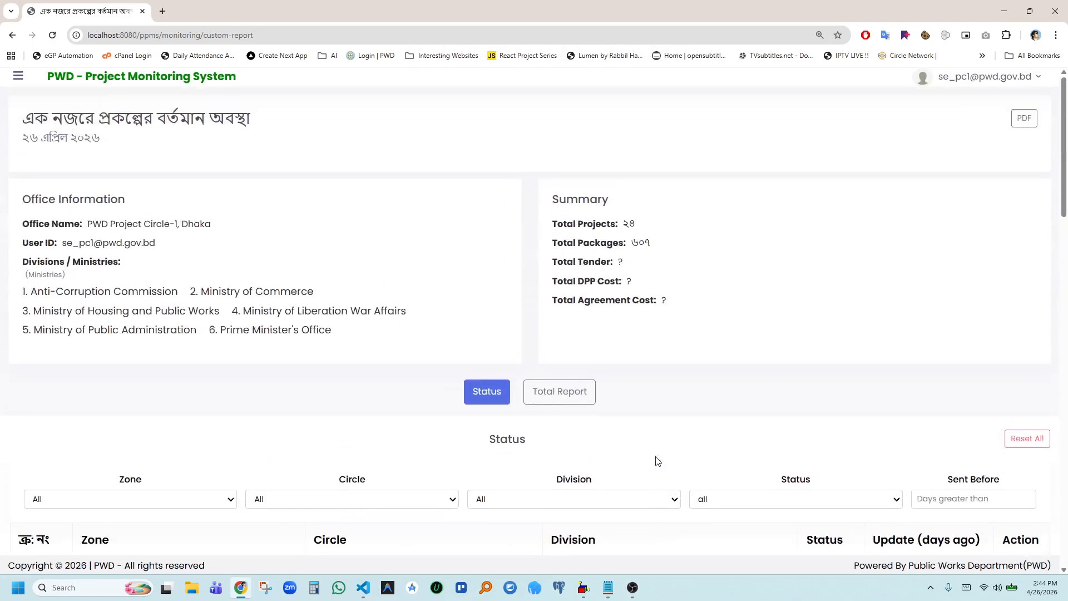
{"action": "left_click", "coordinate": [573, 401]}
{"action": "scroll", "coordinate": [570, 399], "scroll_direction": "down", "scroll_amount": 6}
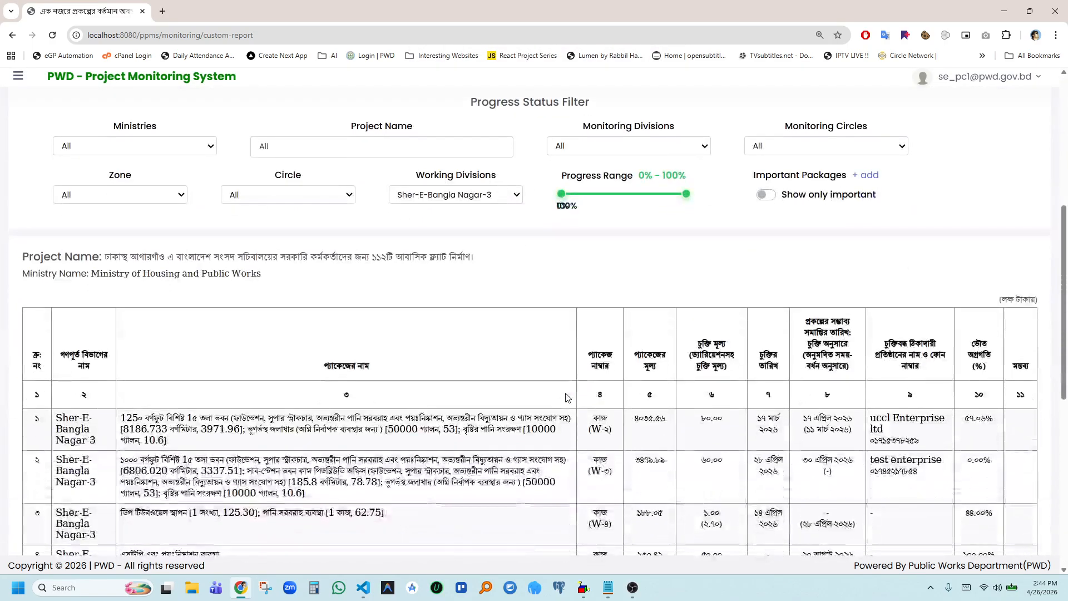
{"action": "left_click", "coordinate": [490, 199]}
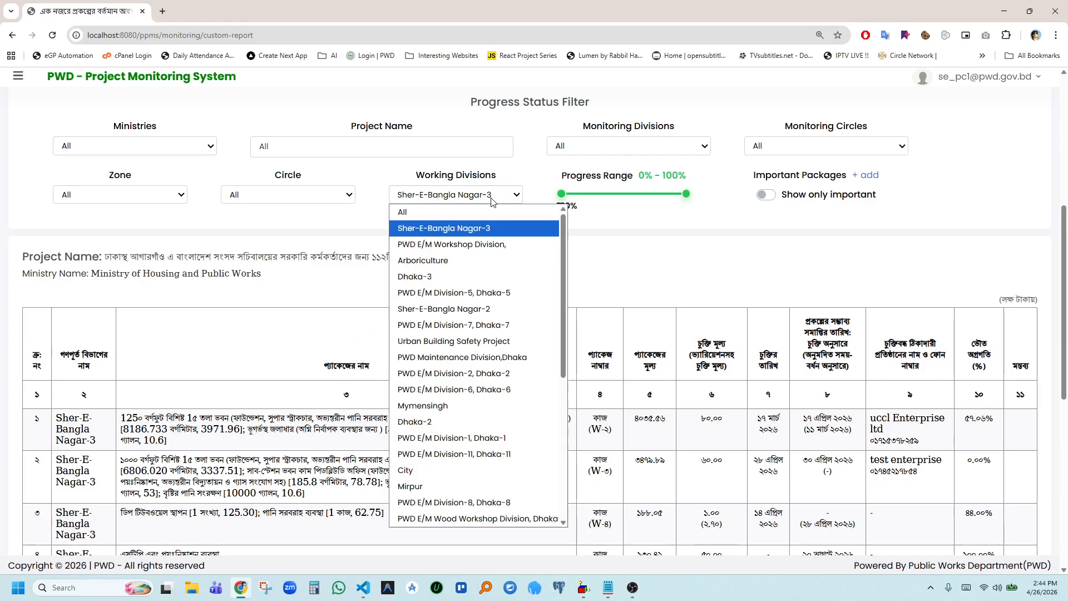
{"action": "left_click", "coordinate": [435, 217]}
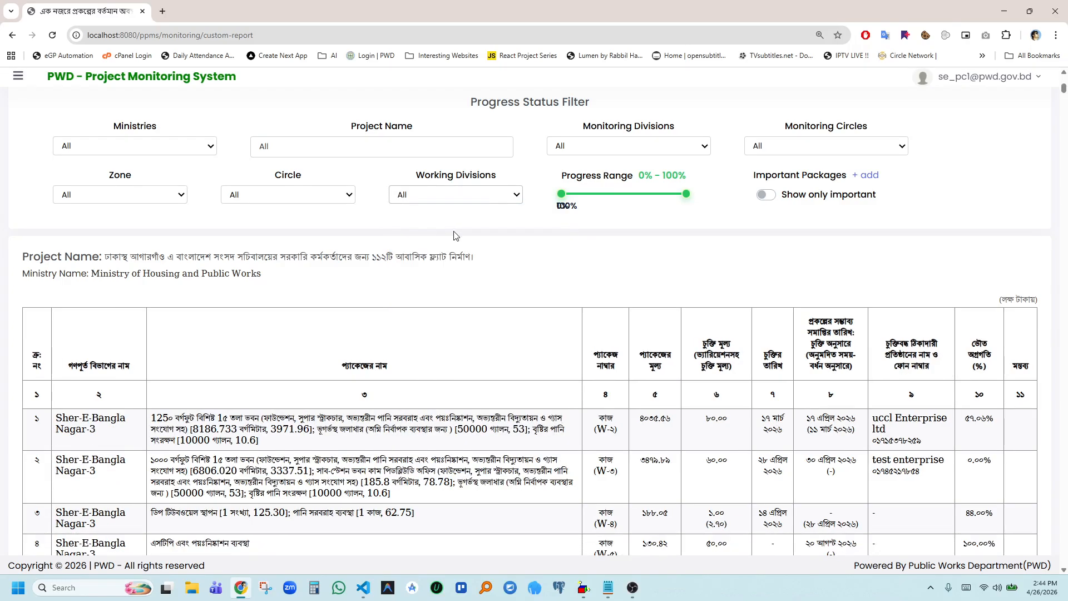
Review the project and package tables across all working divisions, and check the title and date heading of the report
{"action": "scroll", "coordinate": [455, 236], "scroll_direction": "down", "scroll_amount": 15}
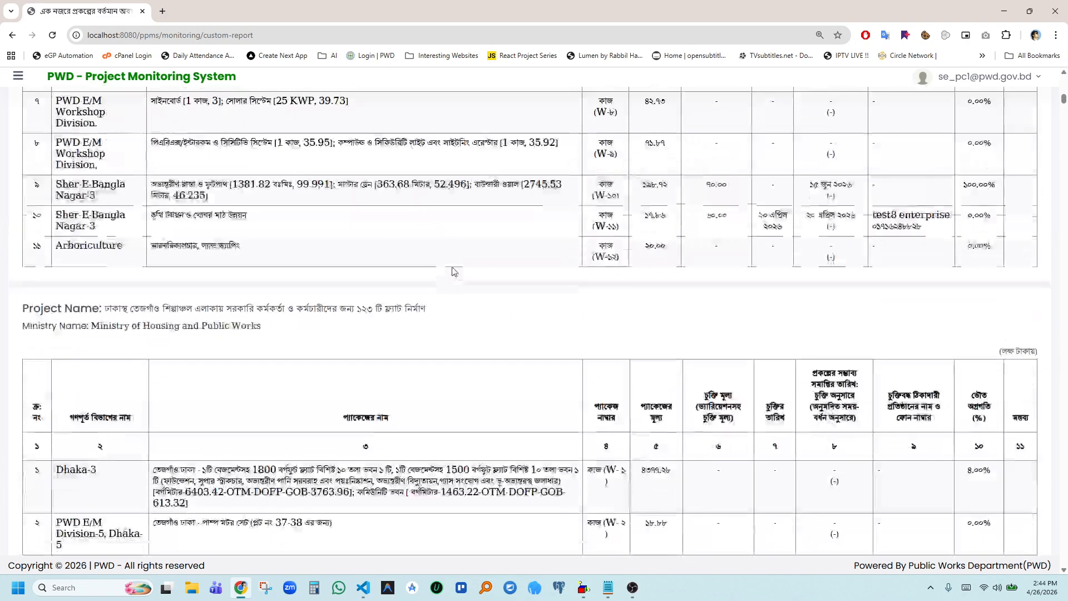
{"action": "scroll", "coordinate": [518, 287], "scroll_direction": "down", "scroll_amount": 20}
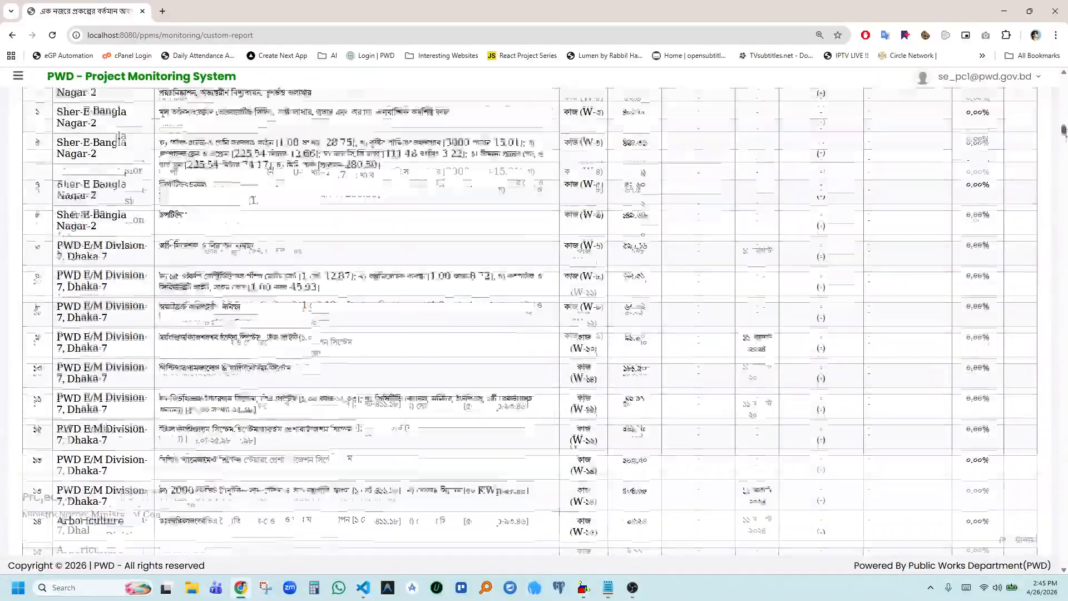
{"action": "scroll", "coordinate": [1029, 396], "scroll_direction": "up", "scroll_amount": 20}
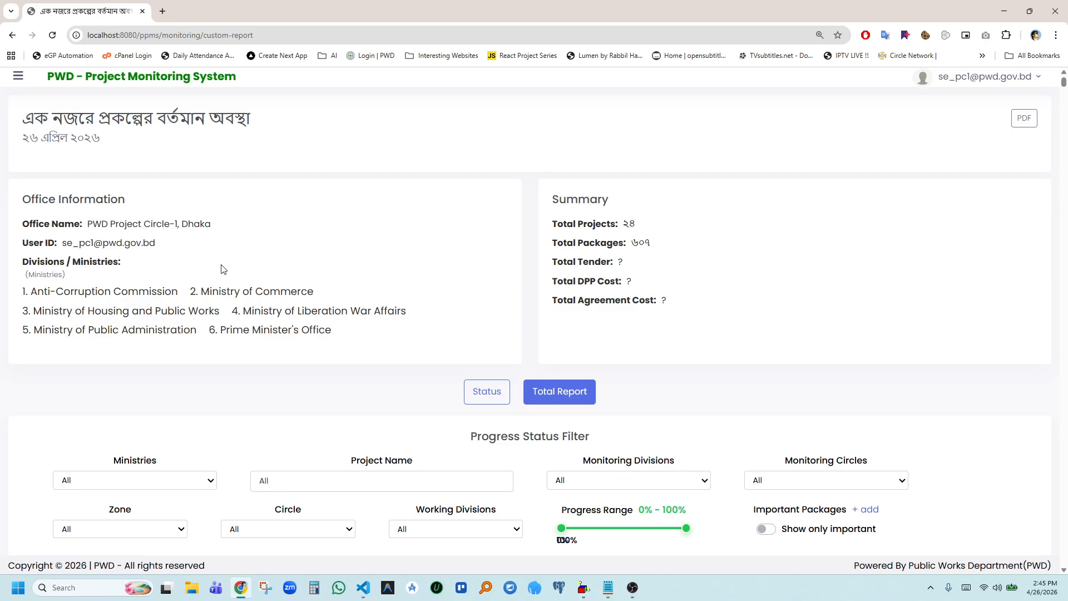
{"action": "left_click_drag", "start_coordinate": [24, 119], "coordinate": [244, 139]}
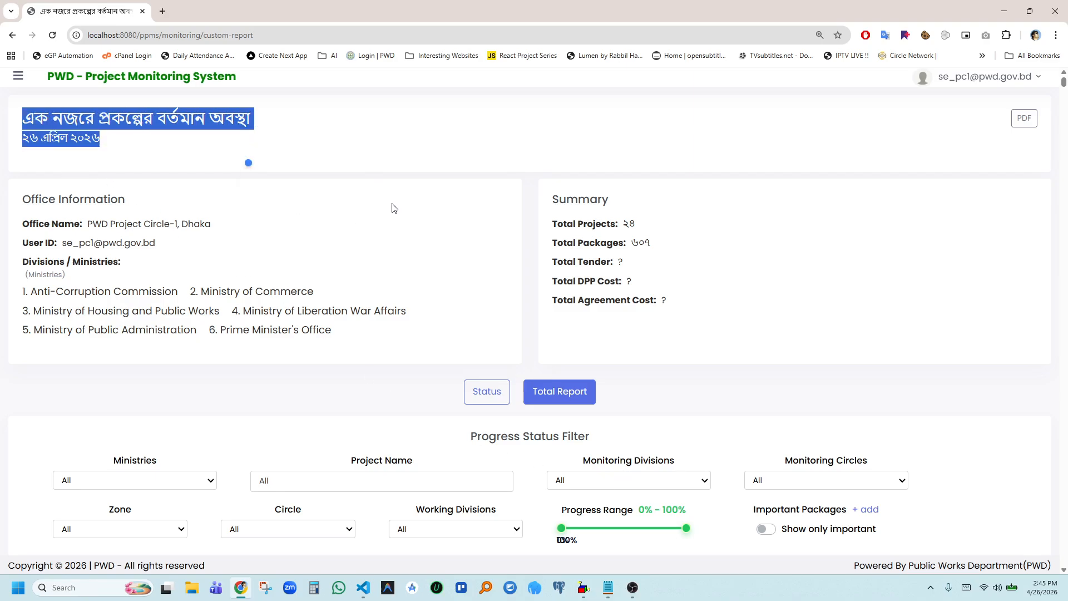
{"action": "left_click", "coordinate": [524, 181]}
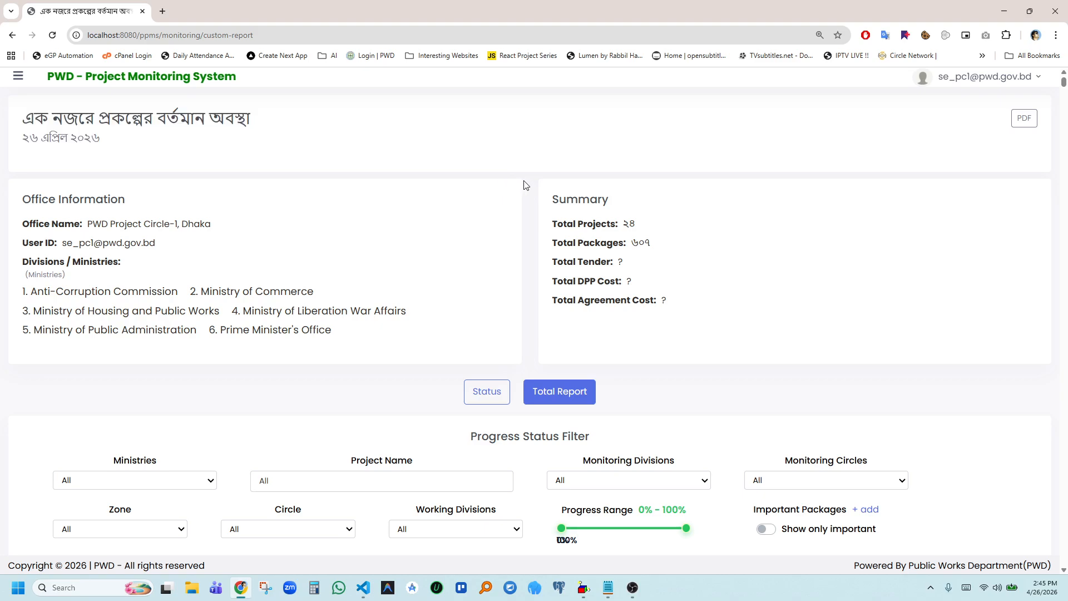